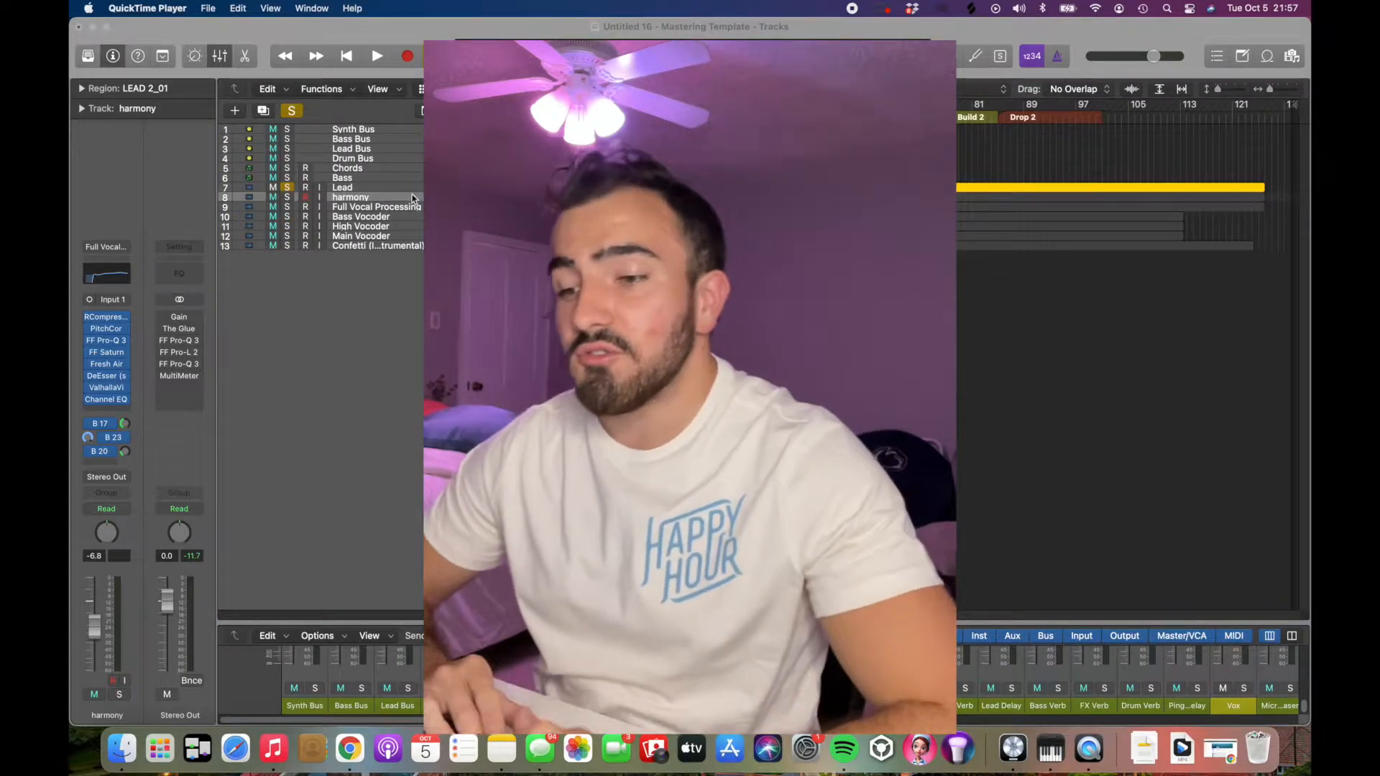
Step: Select the Lead track and play the soloed vocal, first dry and again with all its inserts and sends enabled
{"action": "left_click", "coordinate": [409, 190]}
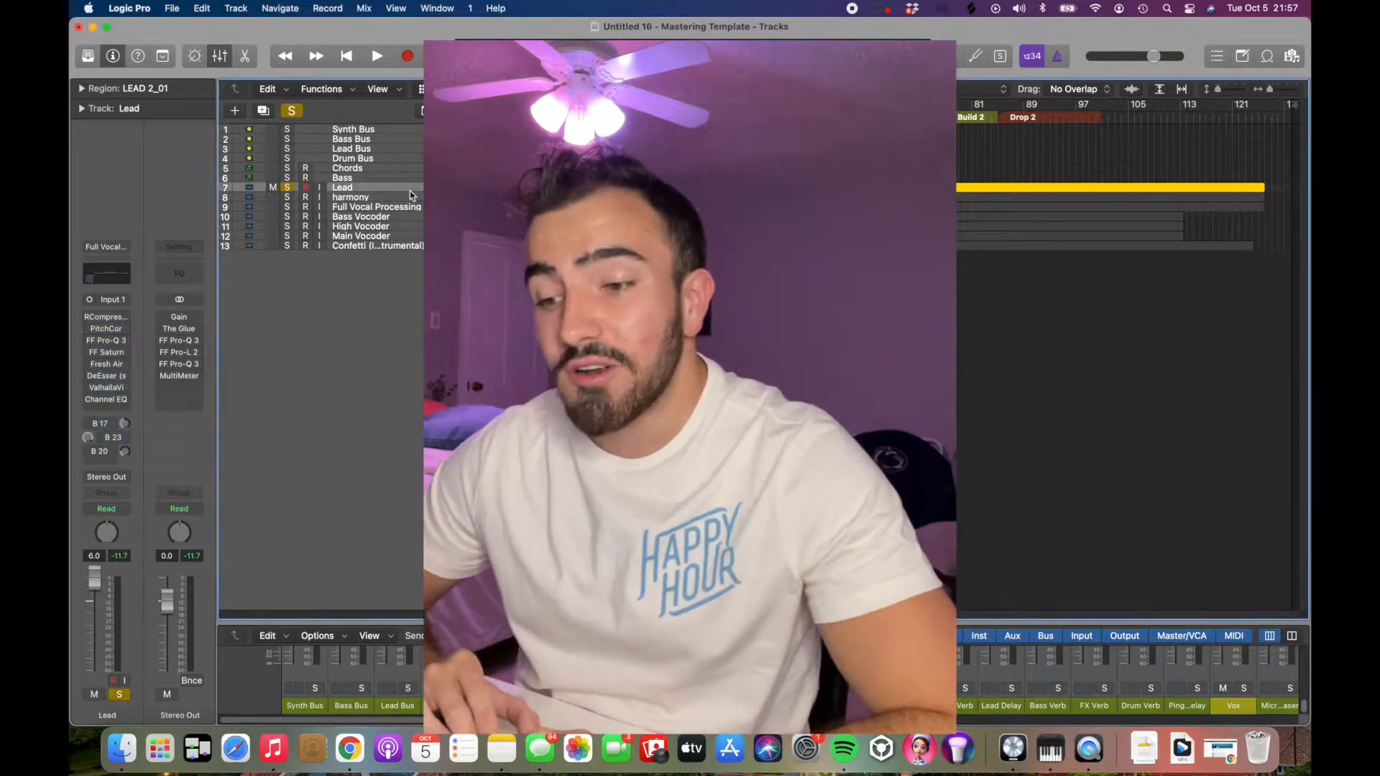
{"action": "key", "text": "space"}
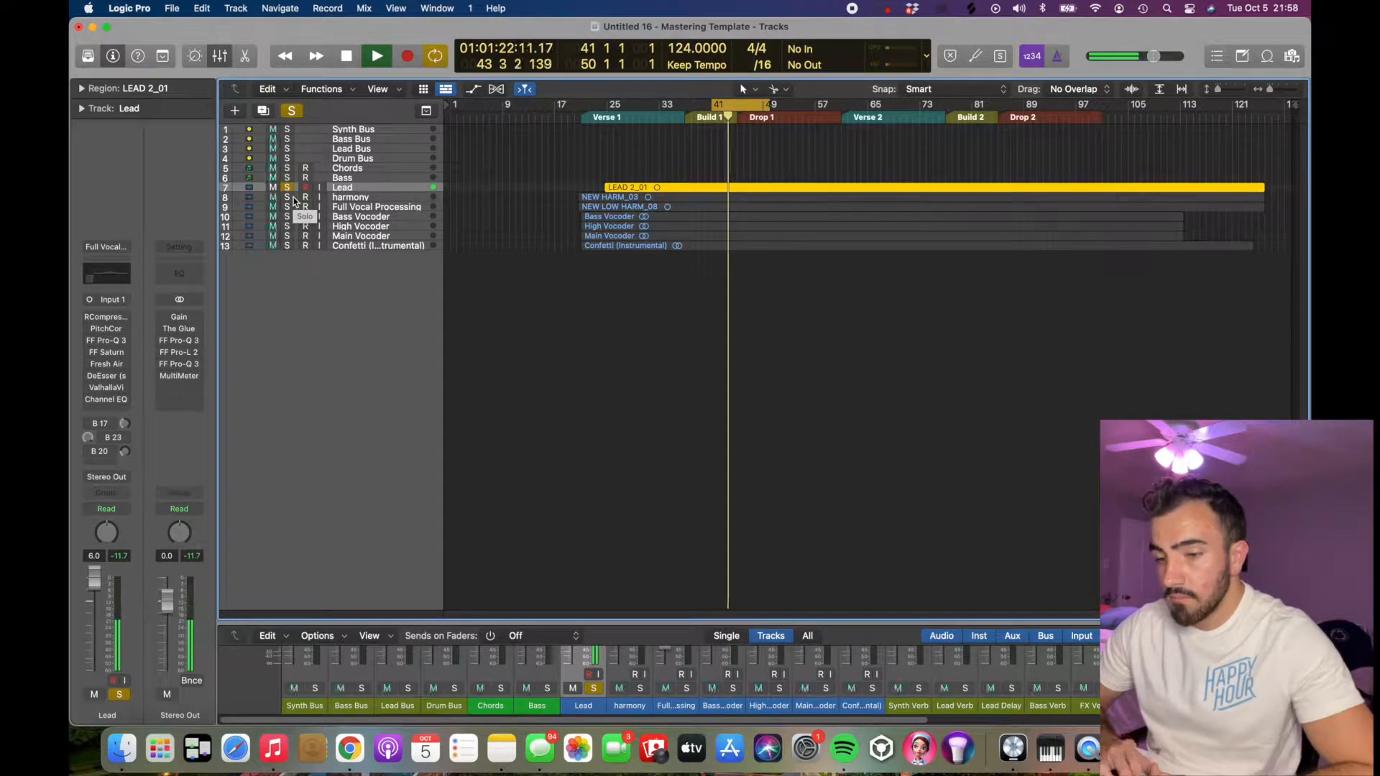
{"action": "key", "text": "space"}
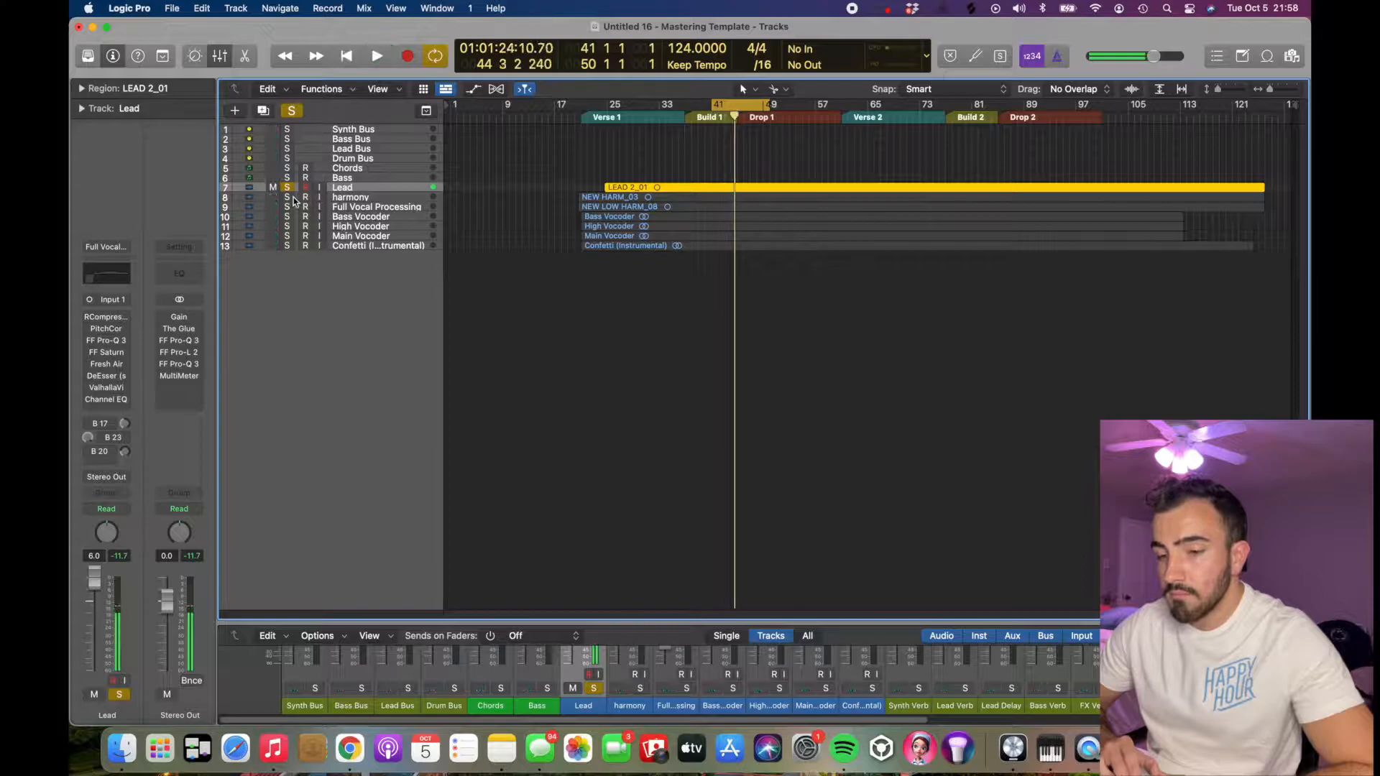
{"action": "left_click_drag", "start_coordinate": [90, 317], "coordinate": [97, 450]}
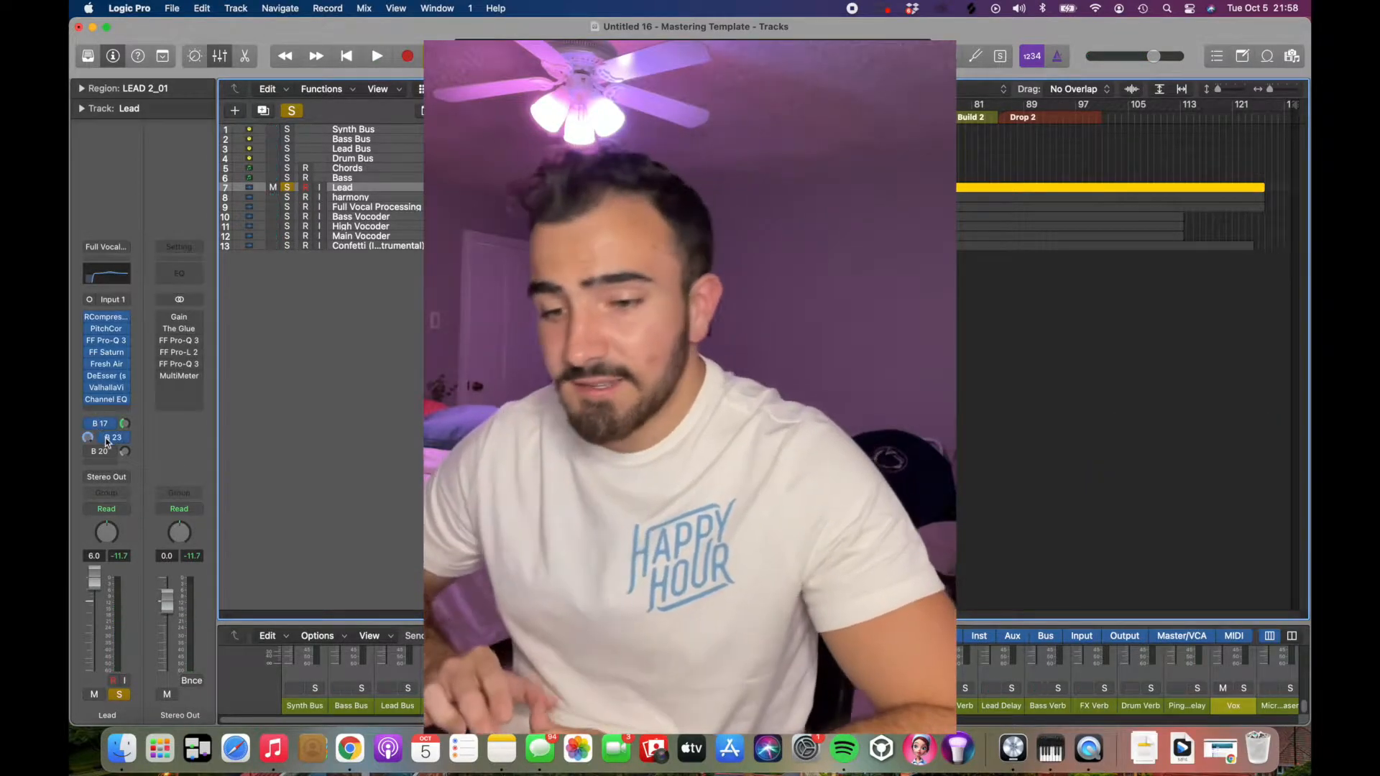
{"action": "key", "text": "space"}
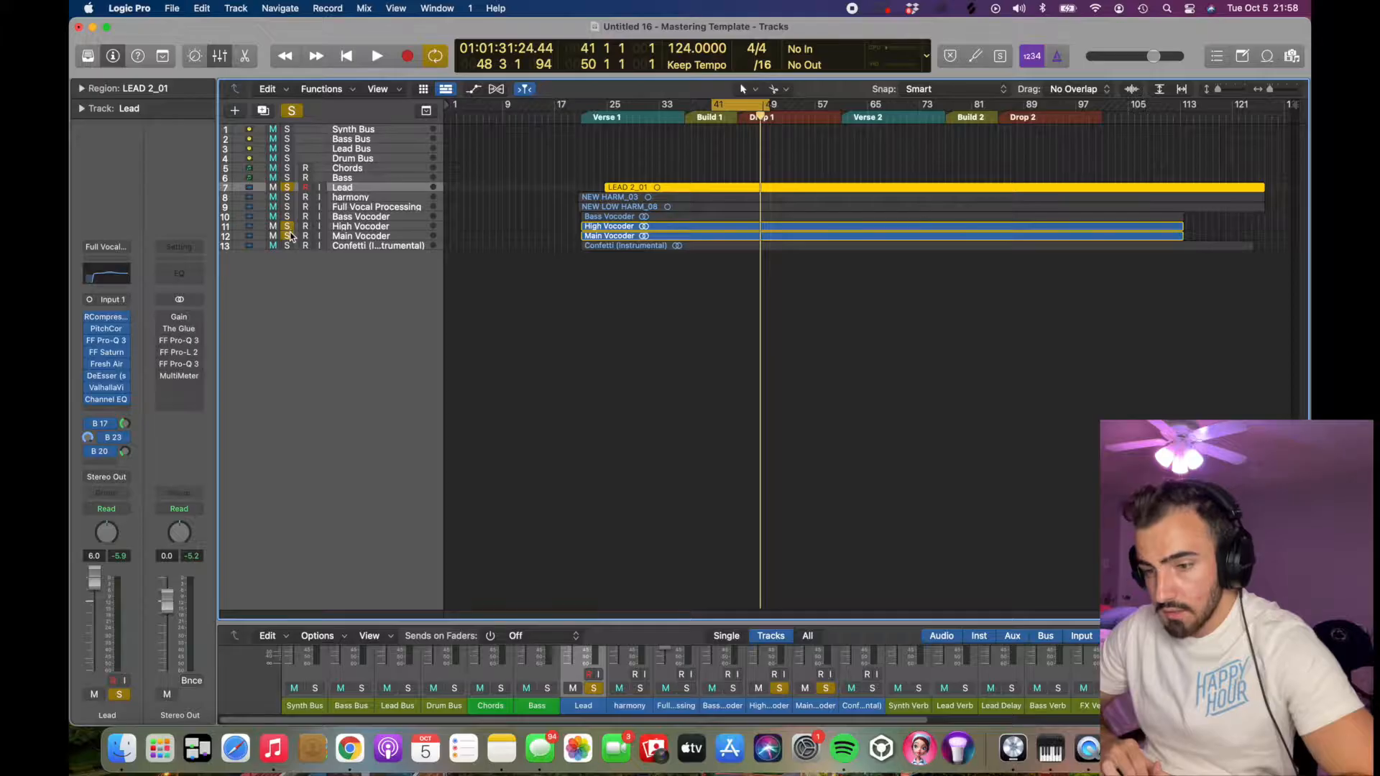
Step: Bypass every insert and send on the Lead channel and play the dry soloed vocal
{"action": "left_click_drag", "start_coordinate": [90, 317], "coordinate": [88, 460]}
{"action": "scroll", "coordinate": [628, 168], "scroll_direction": "up", "scroll_amount": 3}
{"action": "key", "text": "space"}
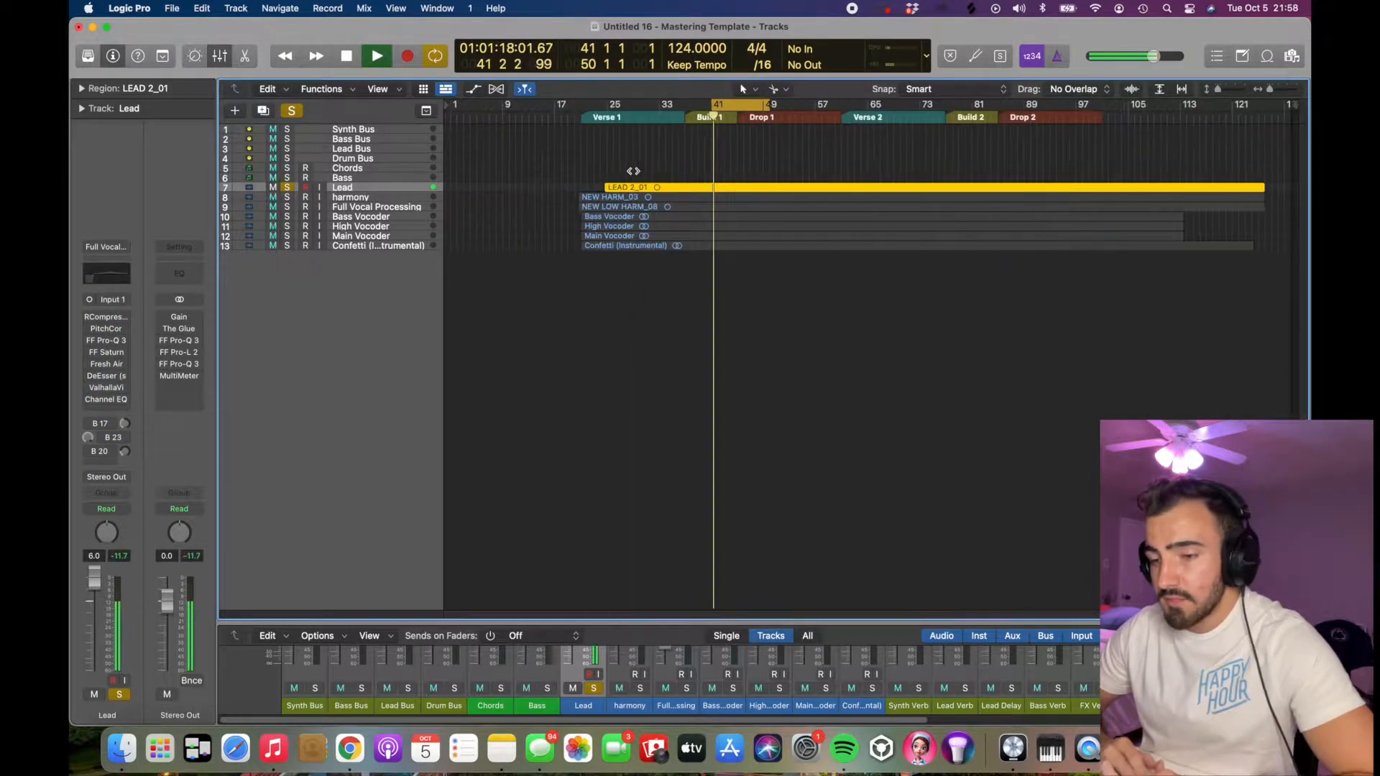
{"action": "scroll", "coordinate": [729, 142], "scroll_direction": "down", "scroll_amount": 3}
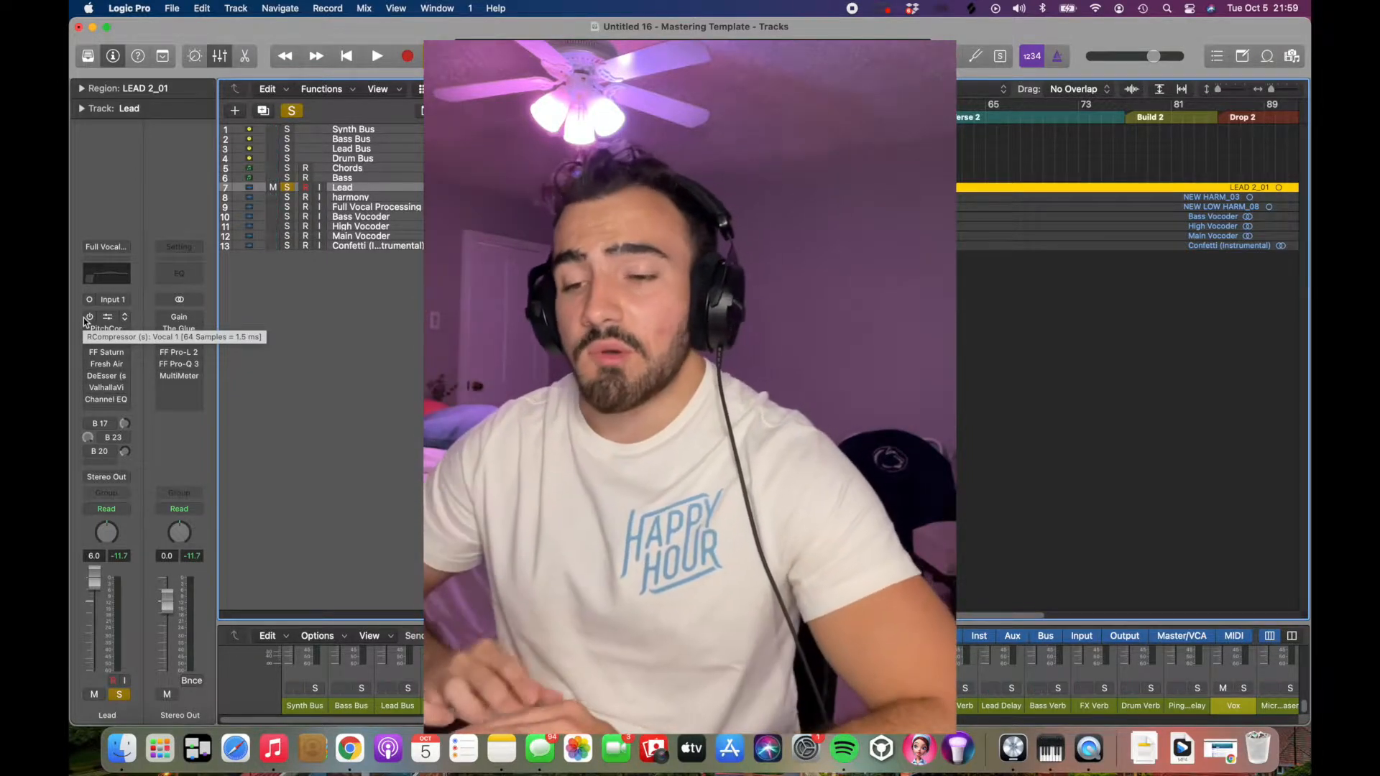
Step: Open the RCompressor on the Lead channel and load its Vocal 2 factory preset, playing the vocal to hear it
{"action": "left_click", "coordinate": [108, 317]}
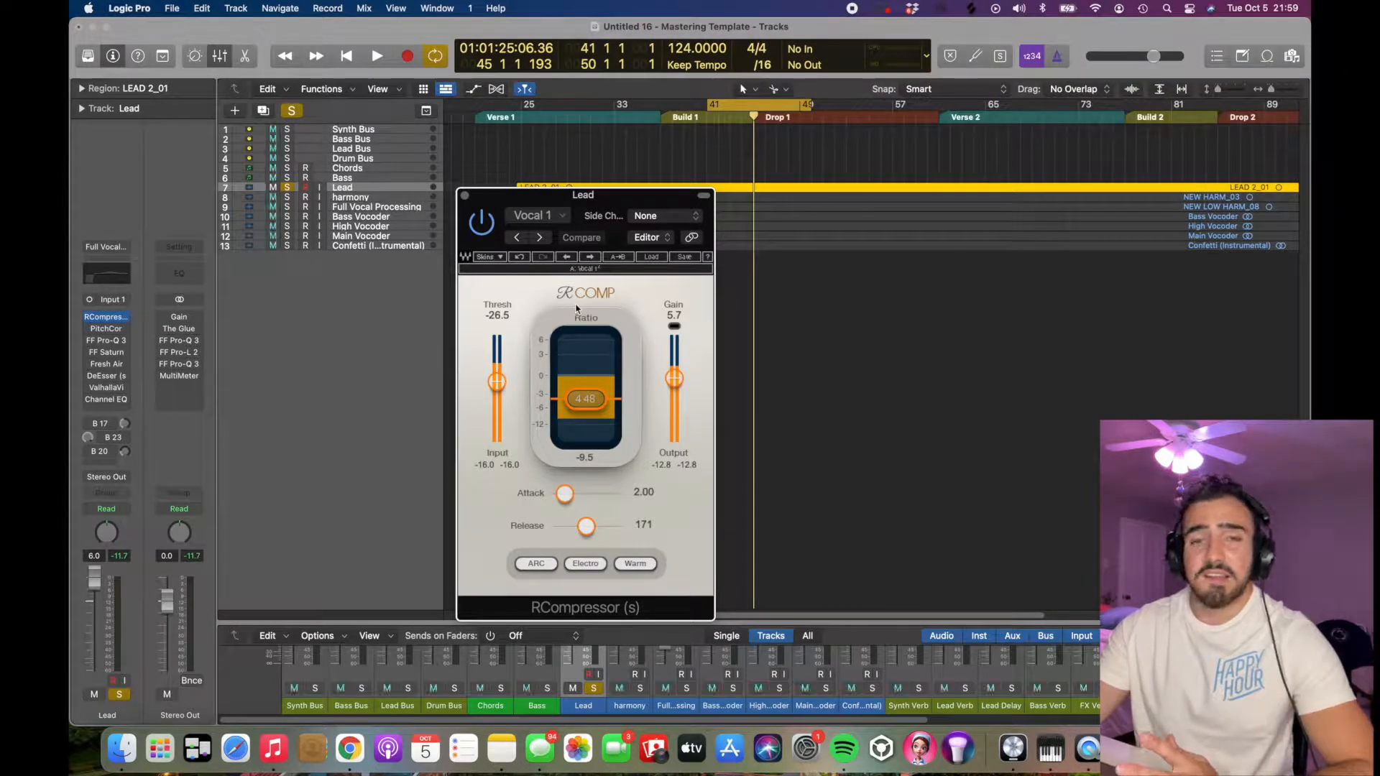
{"action": "key", "text": "space"}
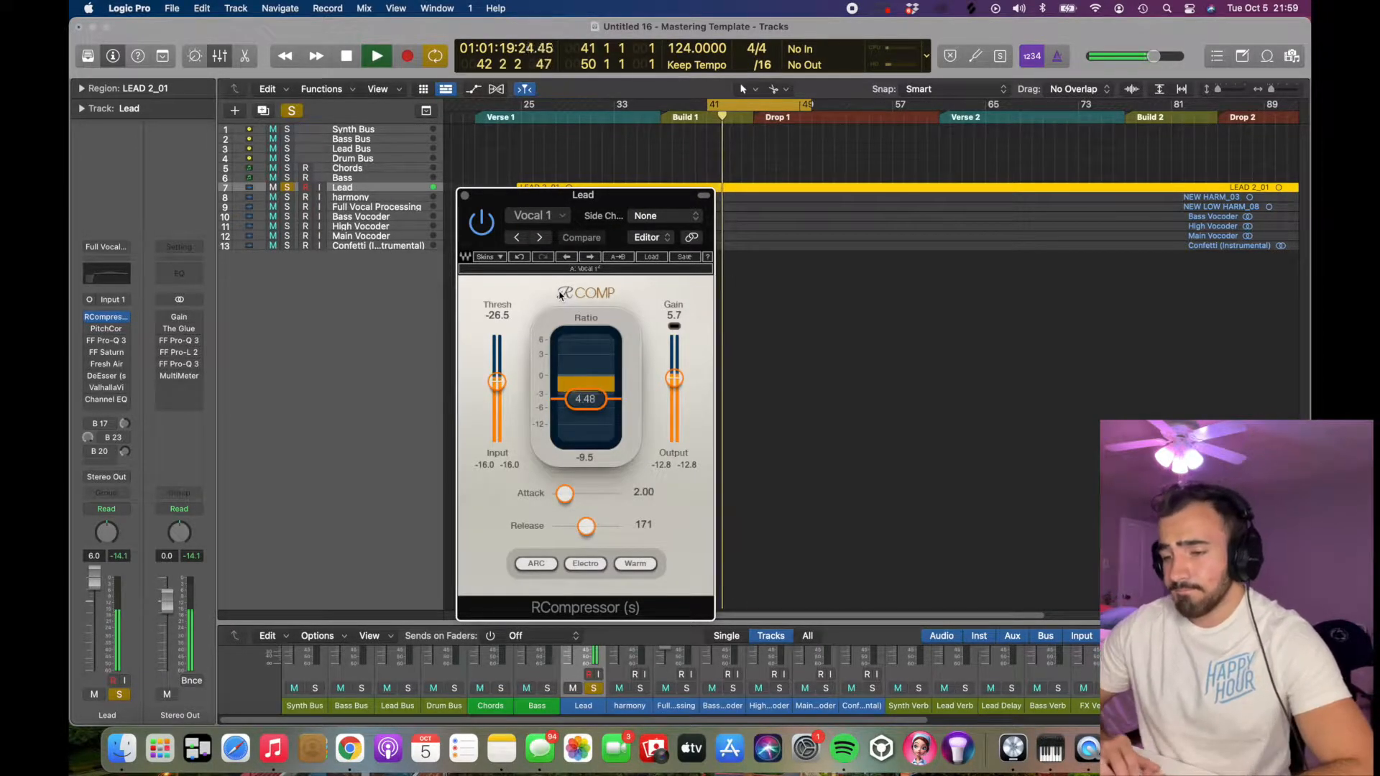
{"action": "key", "text": "space"}
{"action": "left_click", "coordinate": [531, 215]}
{"action": "mouse_move", "coordinate": [740, 501]}
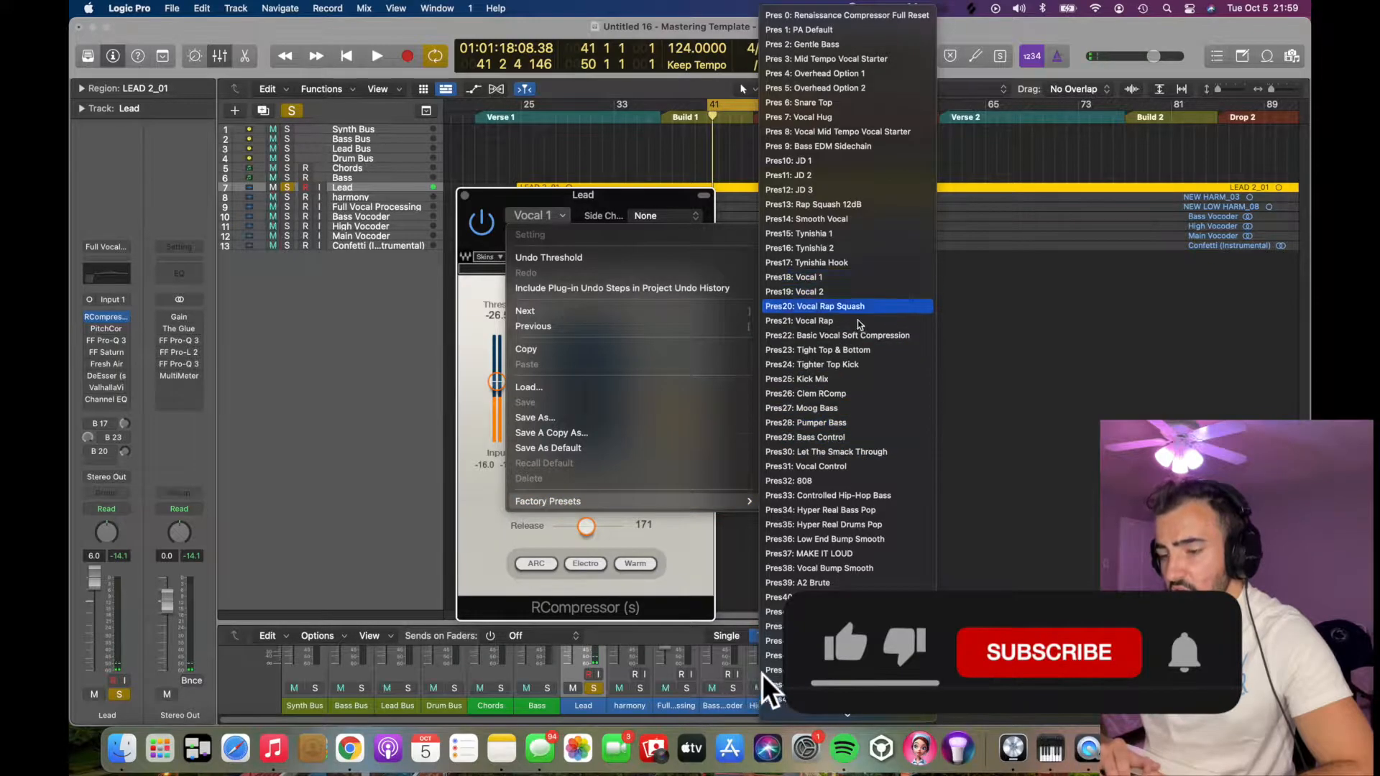
{"action": "left_click", "coordinate": [897, 292]}
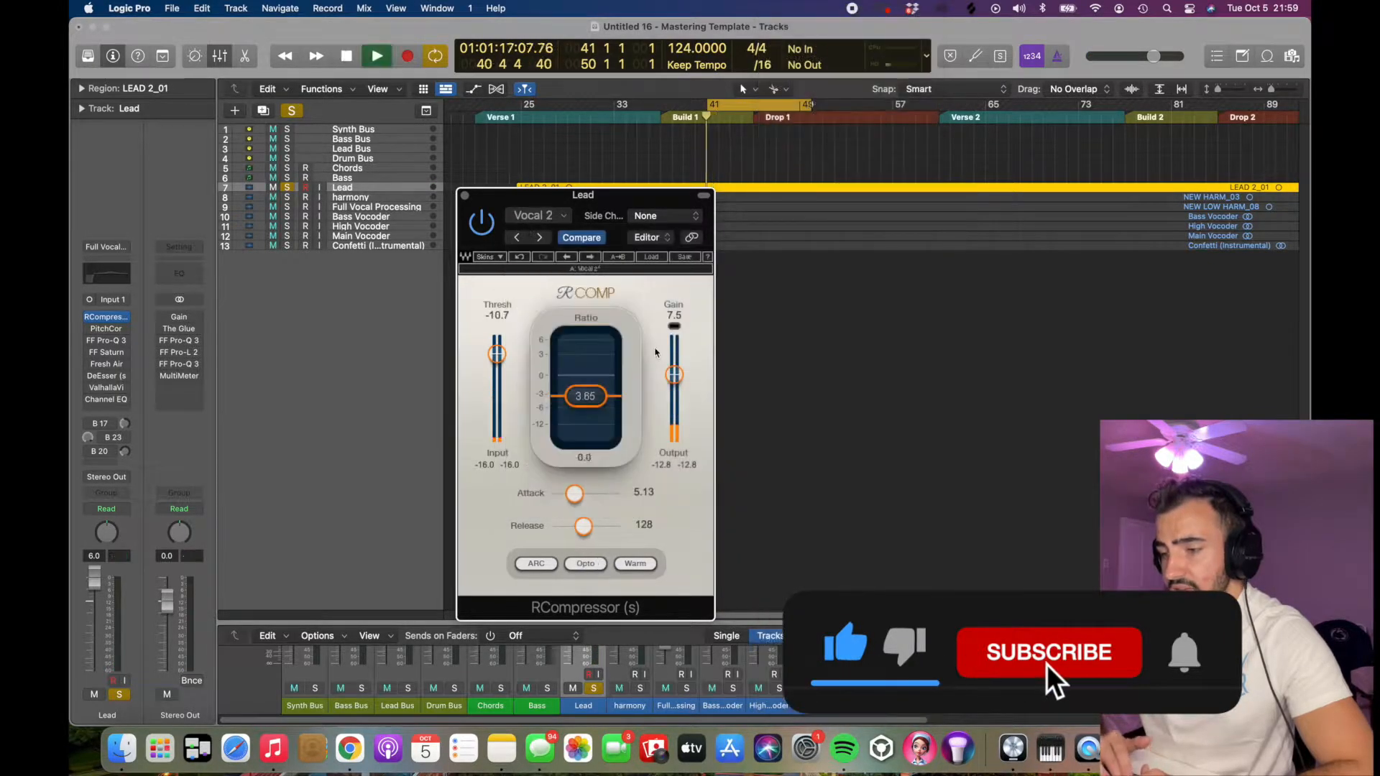
{"action": "key", "text": "space"}
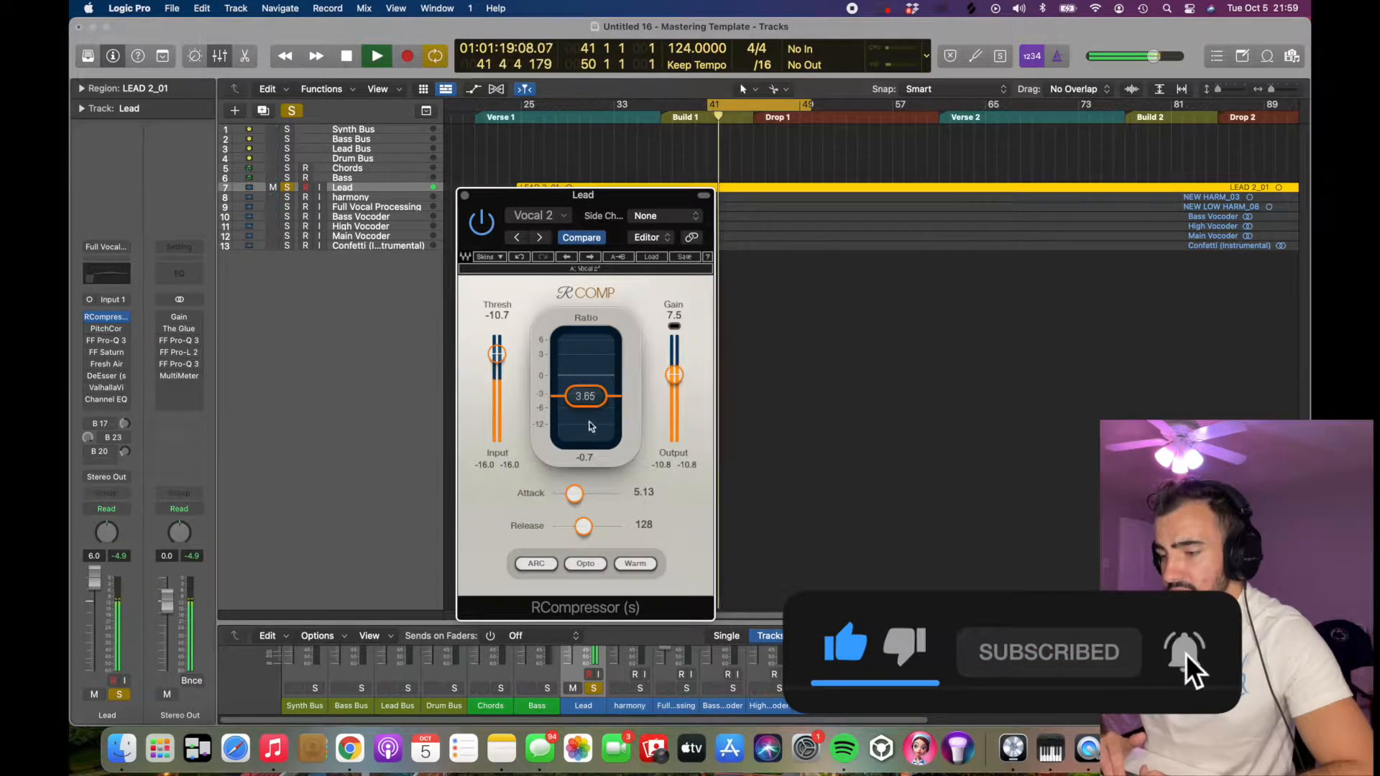
Step: Lower the RCompressor threshold to about -23.8 while the Lead vocal plays
{"action": "left_click_drag", "start_coordinate": [497, 353], "coordinate": [496, 371]}
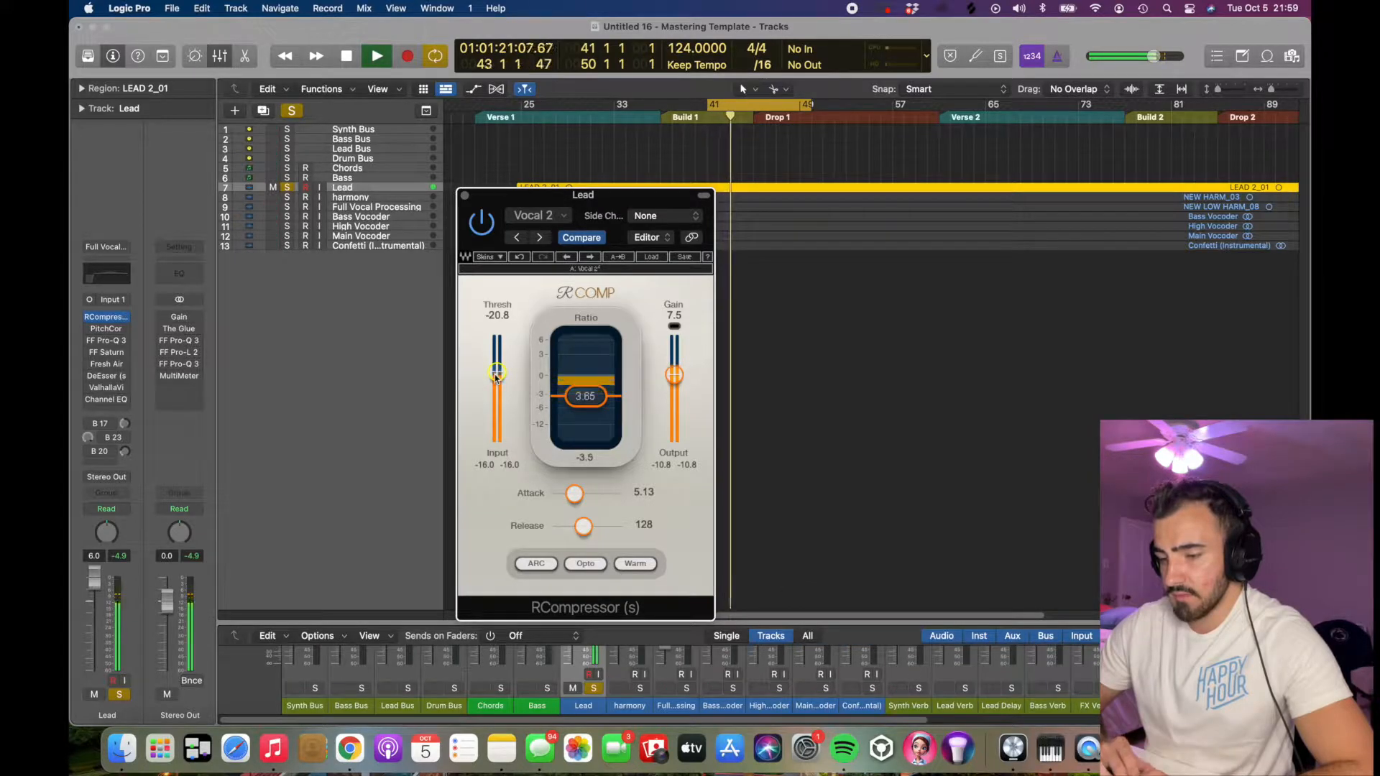
{"action": "left_click_drag", "start_coordinate": [497, 372], "coordinate": [498, 377]}
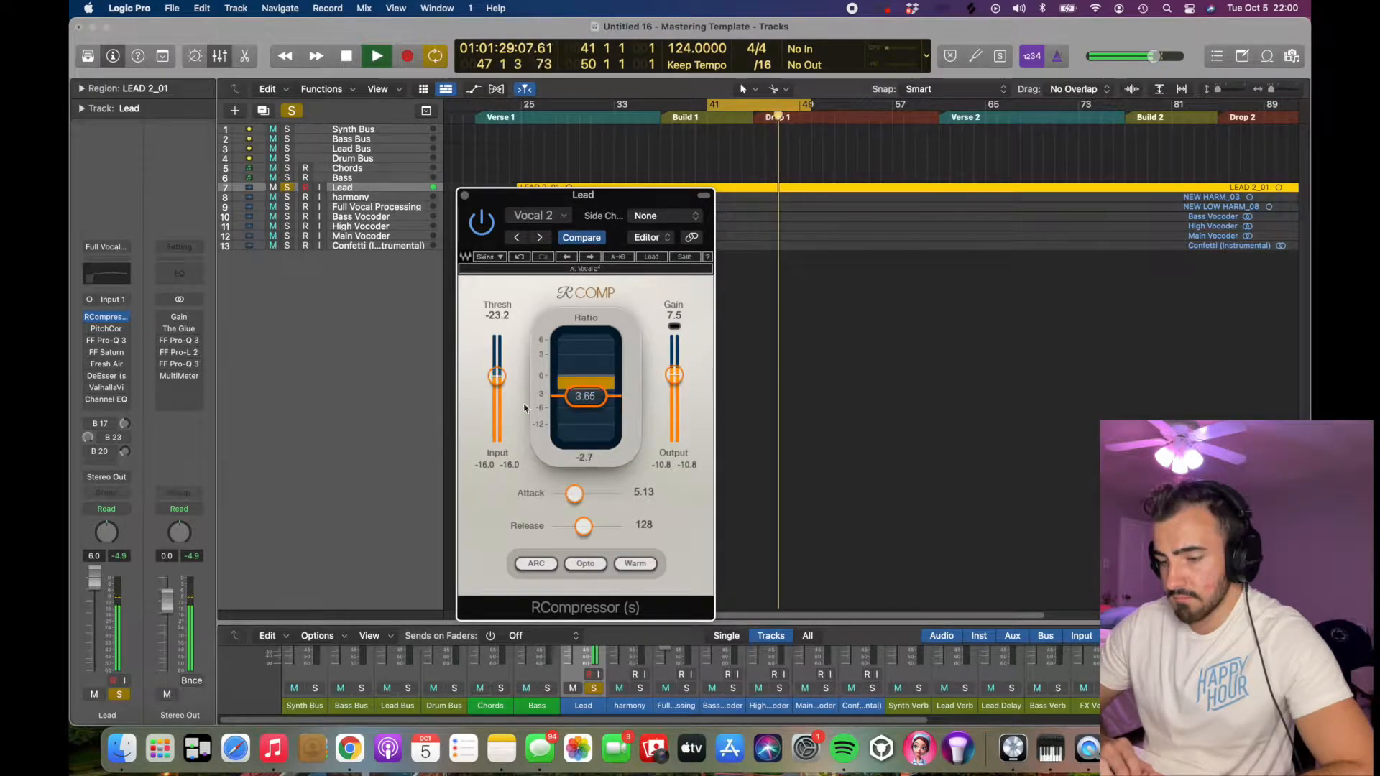
{"action": "key", "text": "space"}
{"action": "key", "text": "space"}
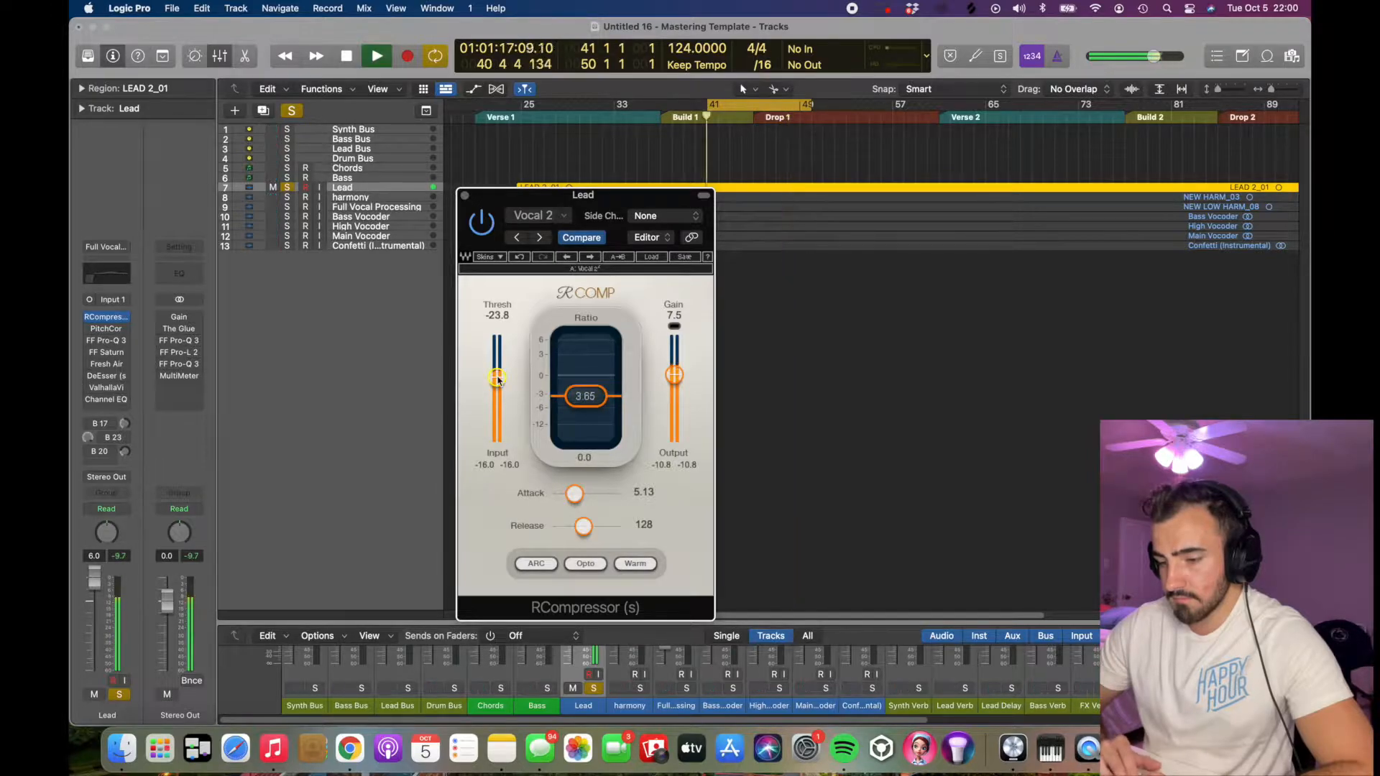
{"action": "key", "text": "space"}
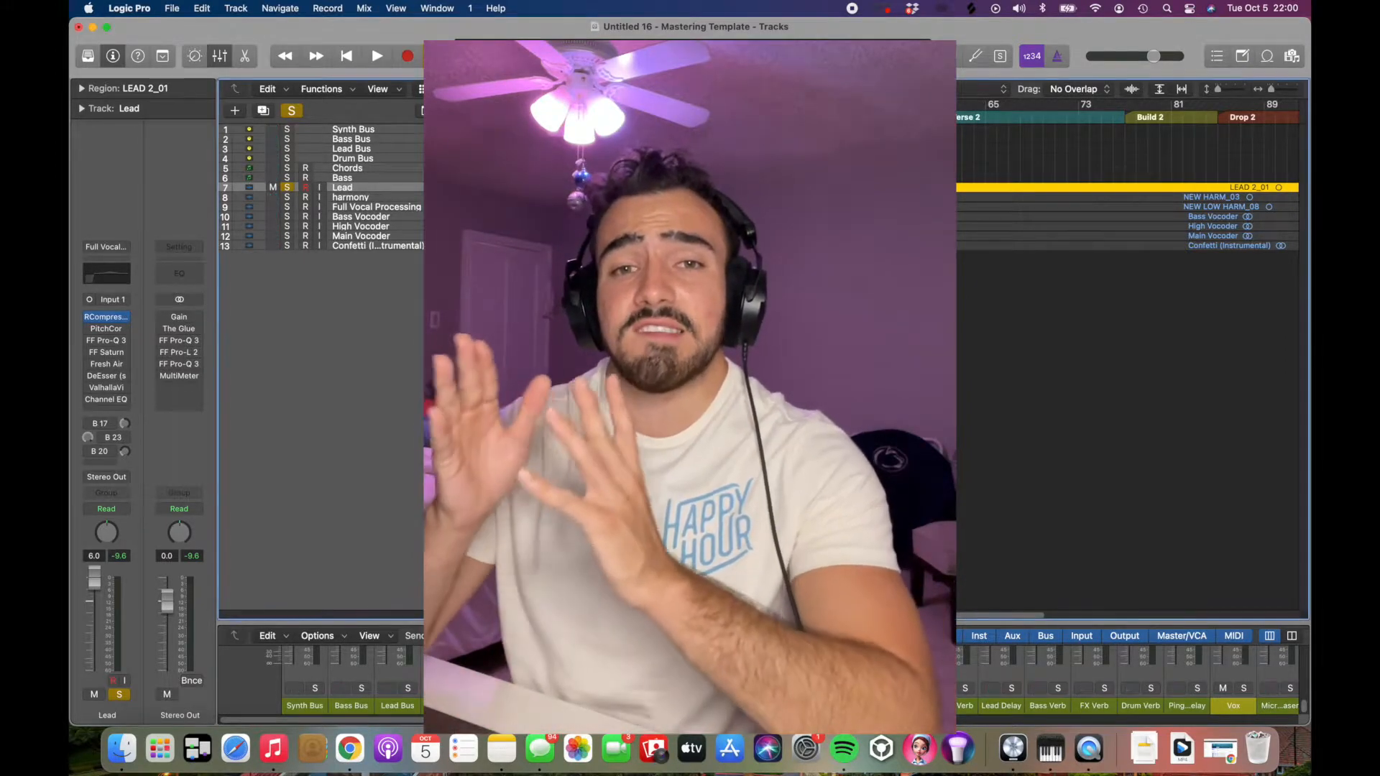
Step: Enlarge the track heights in the arrangement and listen to the compressed Lead vocal
{"action": "left_click_drag", "start_coordinate": [1218, 89], "coordinate": [1224, 89]}
{"action": "key", "text": "space"}
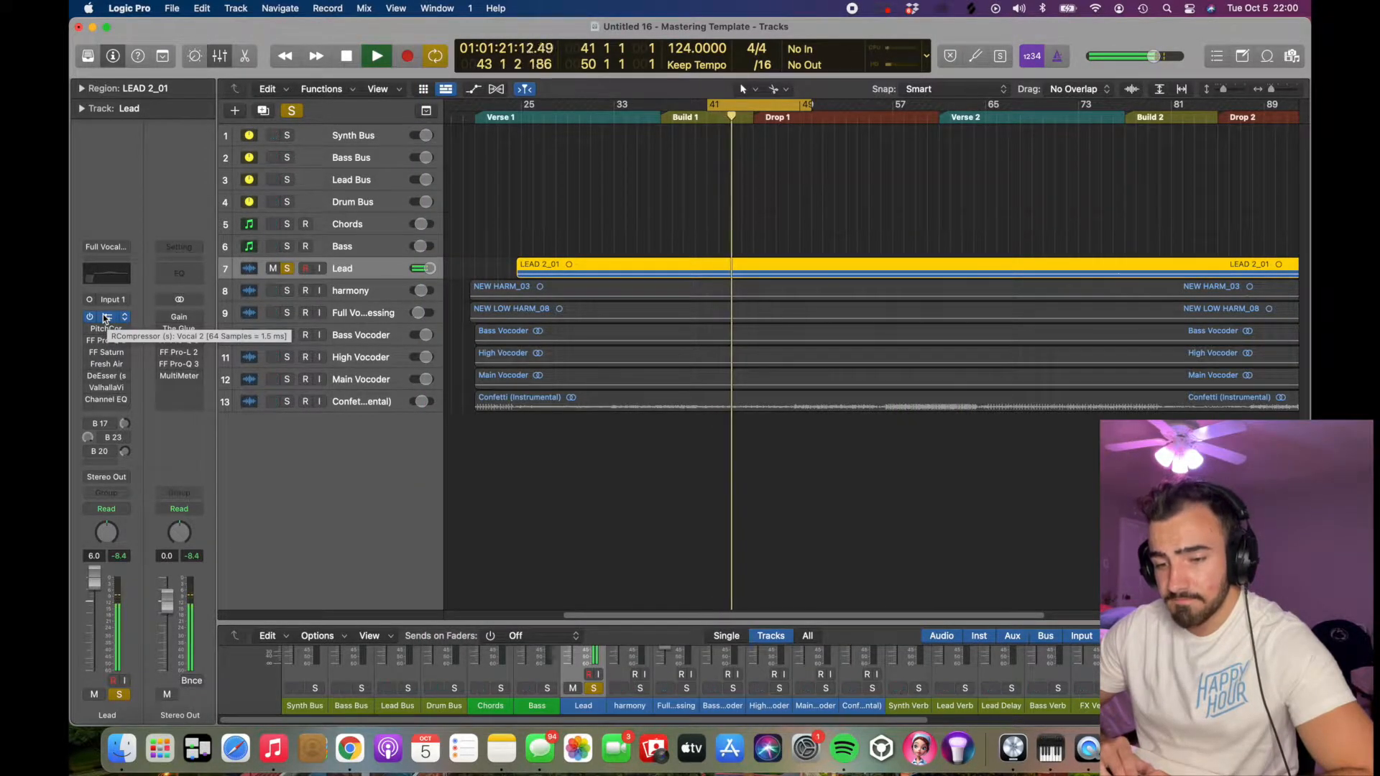
{"action": "key", "text": "space"}
Step: Open the first FF Pro-Q 3 on Lead, set its upper-mid bell to about 1773 Hz and +1.5 dB, and bypass the EQ to compare
{"action": "left_click", "coordinate": [105, 340]}
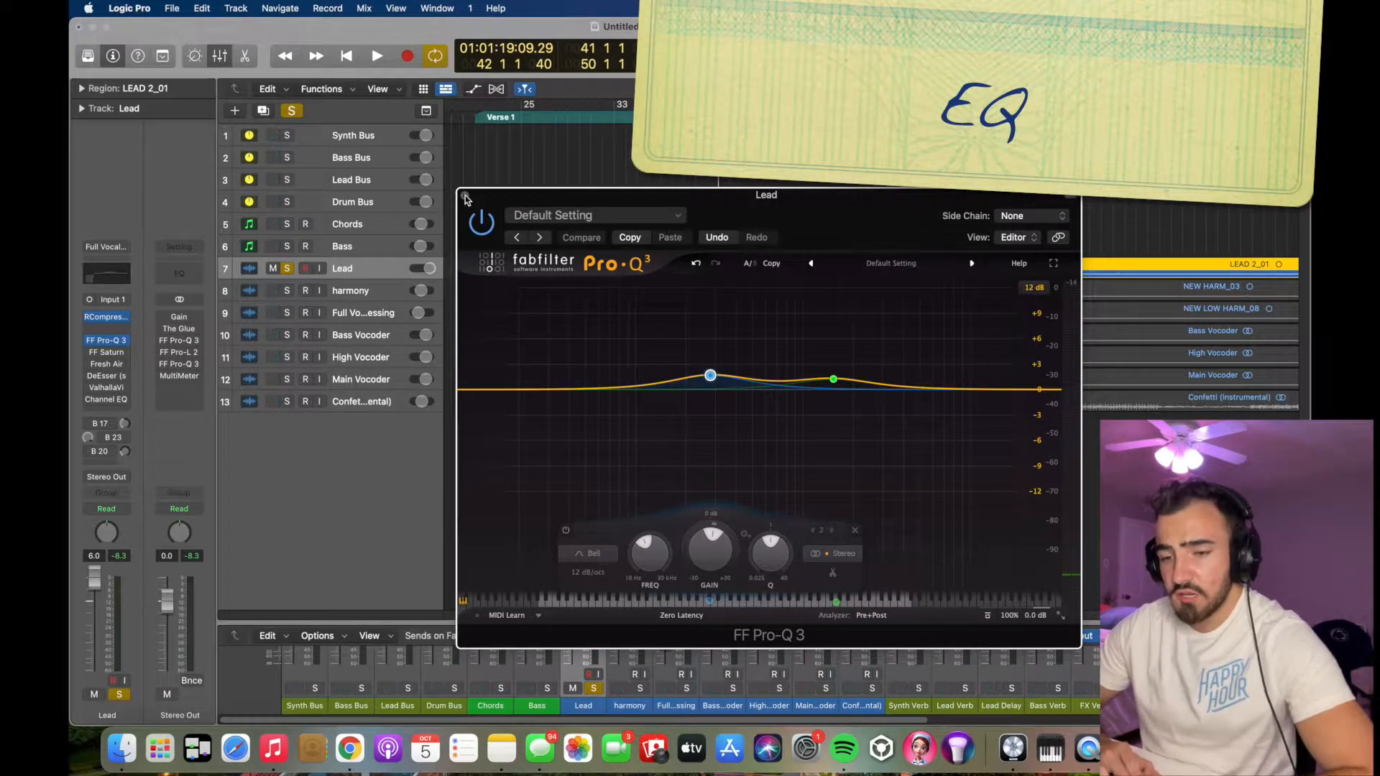
{"action": "key", "text": "space"}
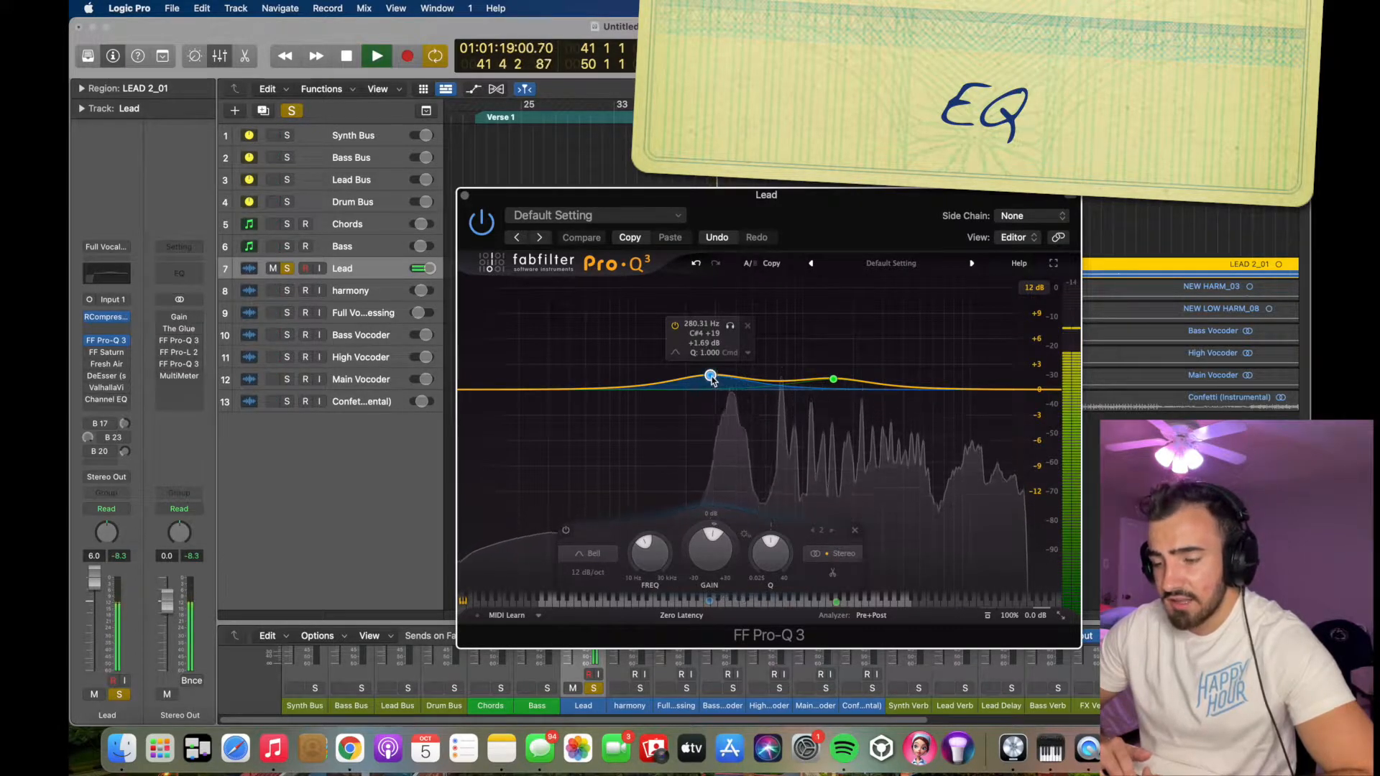
{"action": "left_click_drag", "start_coordinate": [833, 378], "coordinate": [844, 377]}
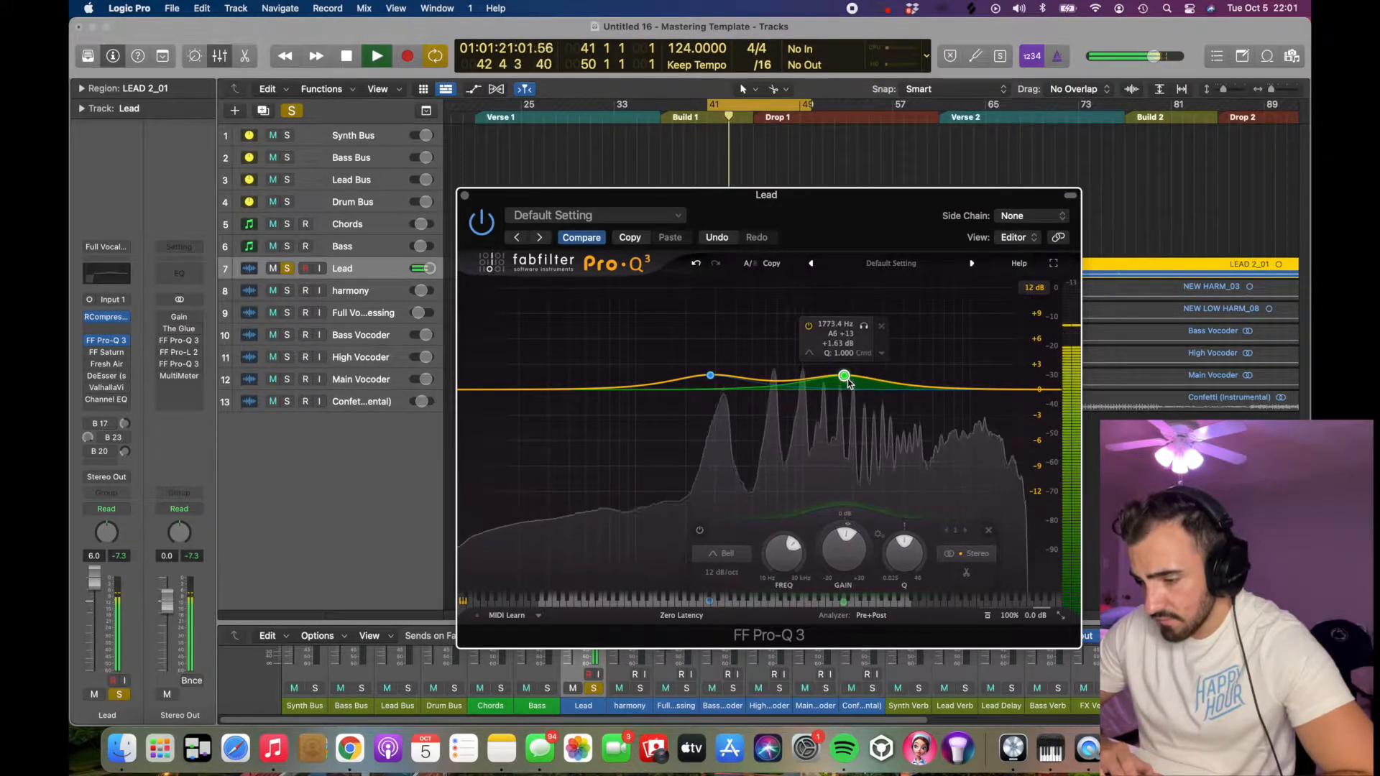
{"action": "left_click", "coordinate": [481, 223]}
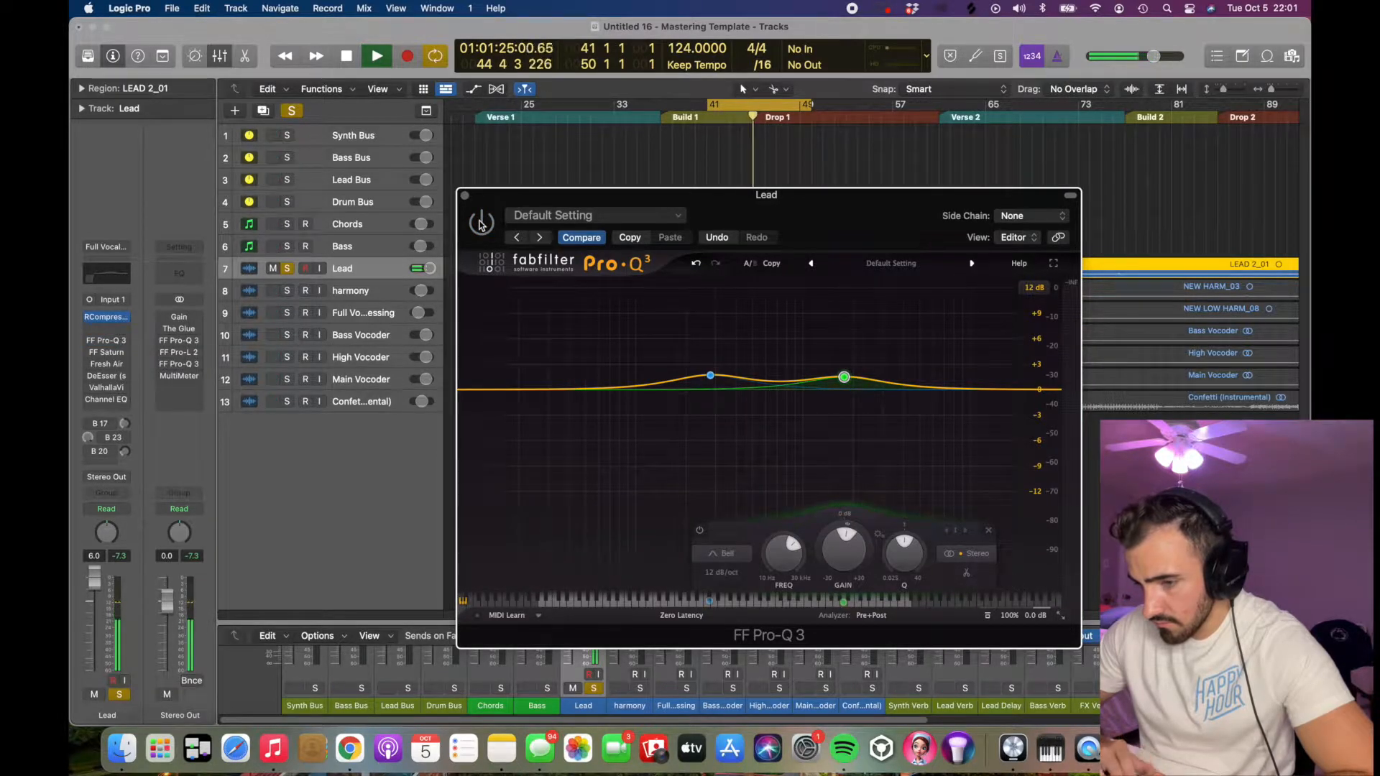
{"action": "key", "text": "space"}
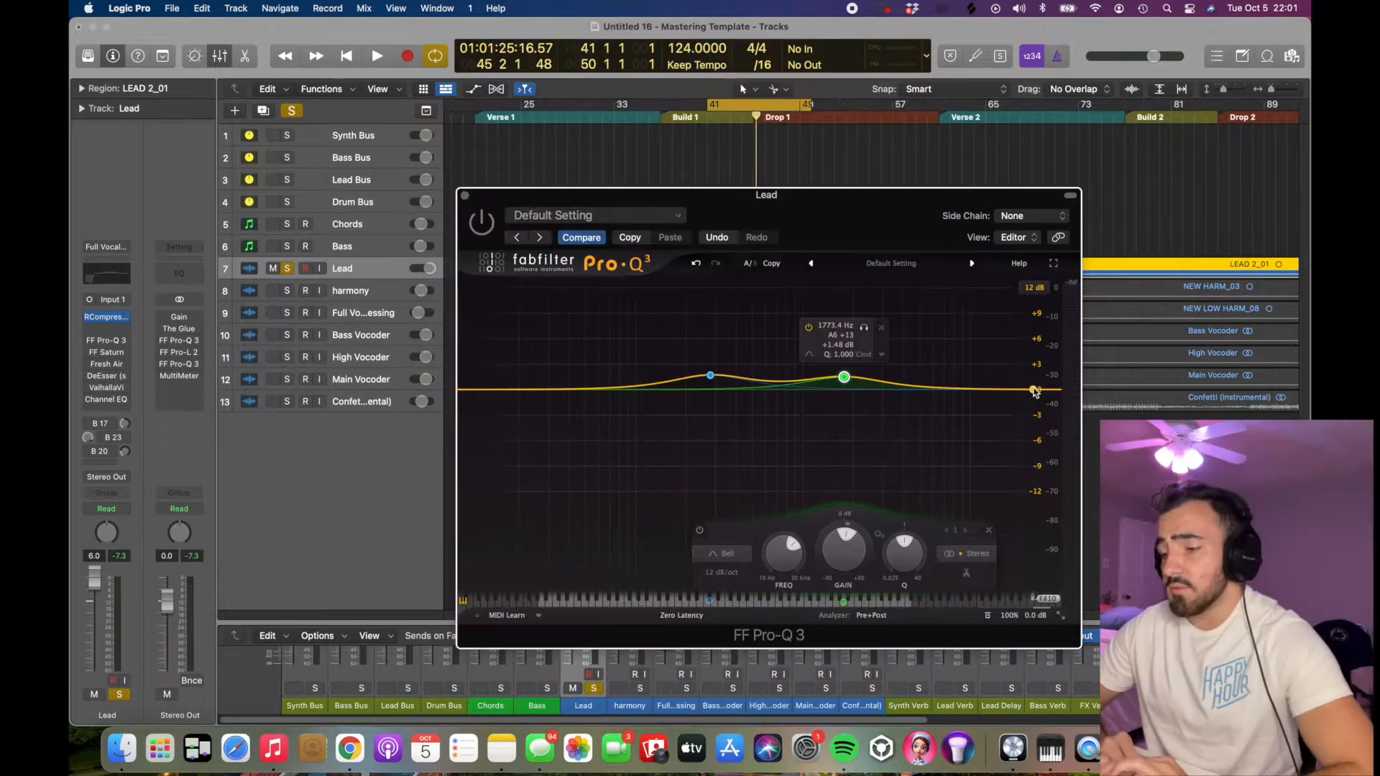
Step: Add a high shelf band with about 0 dB gain at the top of the spectrum and shift the upper-mid bell to about 2033 Hz
{"action": "left_click_drag", "start_coordinate": [1015, 392], "coordinate": [996, 381]}
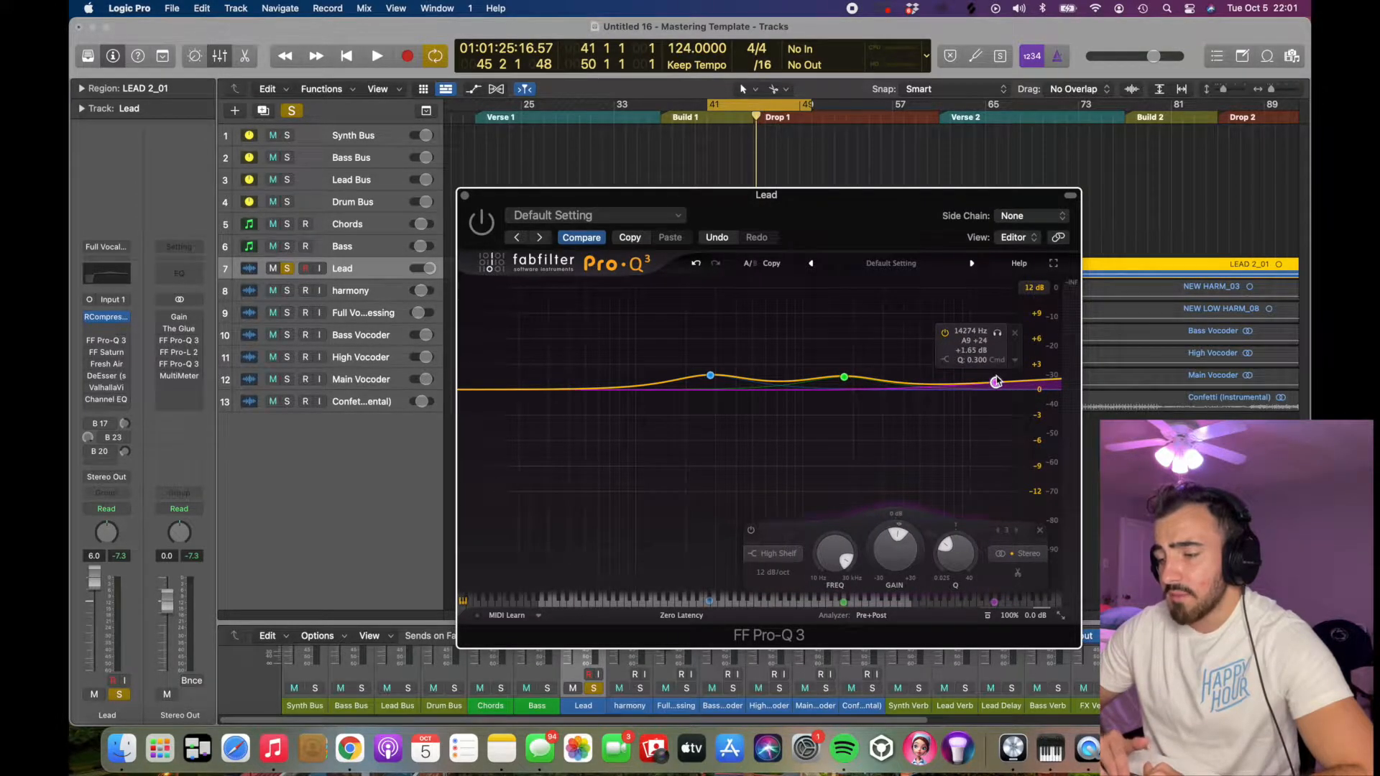
{"action": "left_click_drag", "start_coordinate": [996, 377], "coordinate": [1000, 390]}
{"action": "key", "text": "space"}
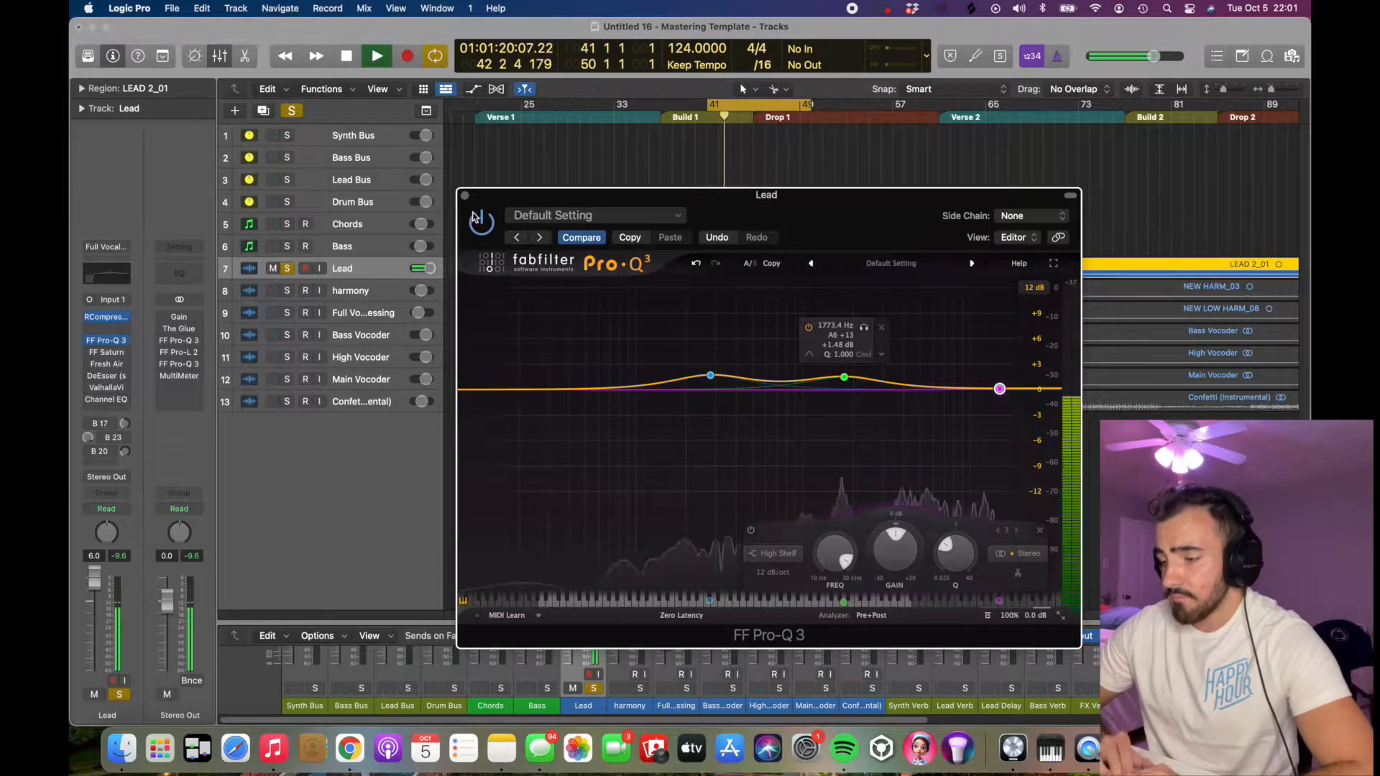
{"action": "left_click", "coordinate": [844, 377]}
{"action": "left_click_drag", "start_coordinate": [846, 378], "coordinate": [854, 377]}
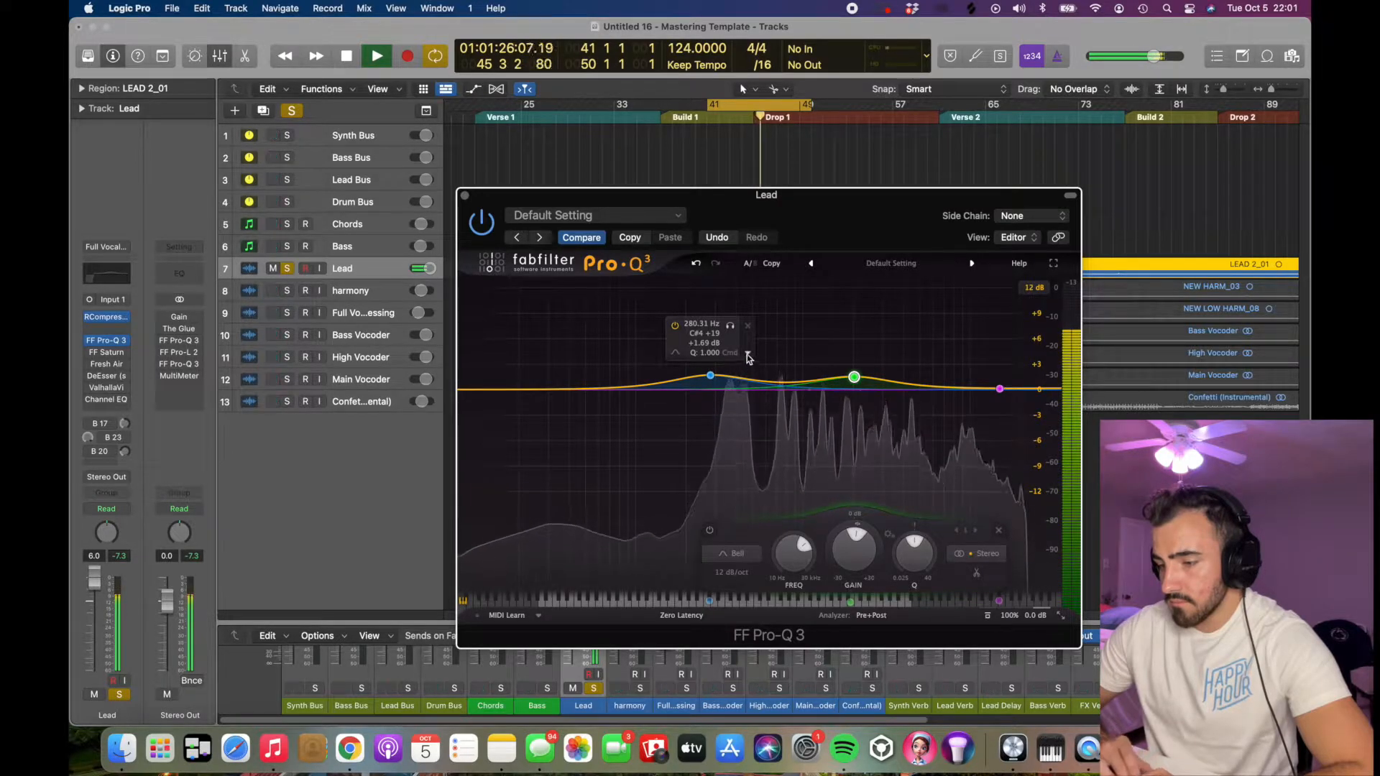
Step: Audition and lower the low-mid bell, and add a bell cut at about 312 Hz, -1.8 dB, with Q 2.395
{"action": "left_click", "coordinate": [731, 326]}
{"action": "left_click_drag", "start_coordinate": [710, 375], "coordinate": [706, 366]}
{"action": "left_click", "coordinate": [728, 317]}
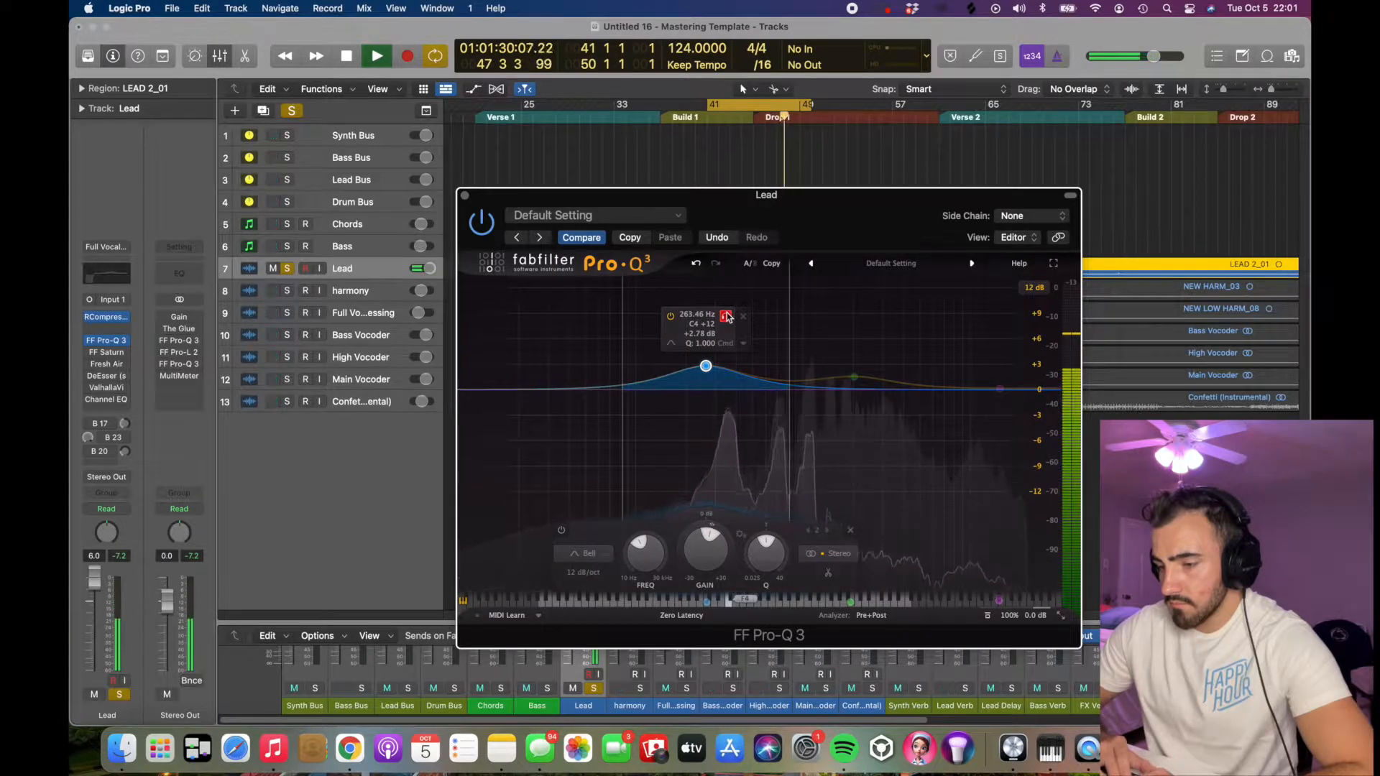
{"action": "left_click_drag", "start_coordinate": [705, 366], "coordinate": [716, 403]}
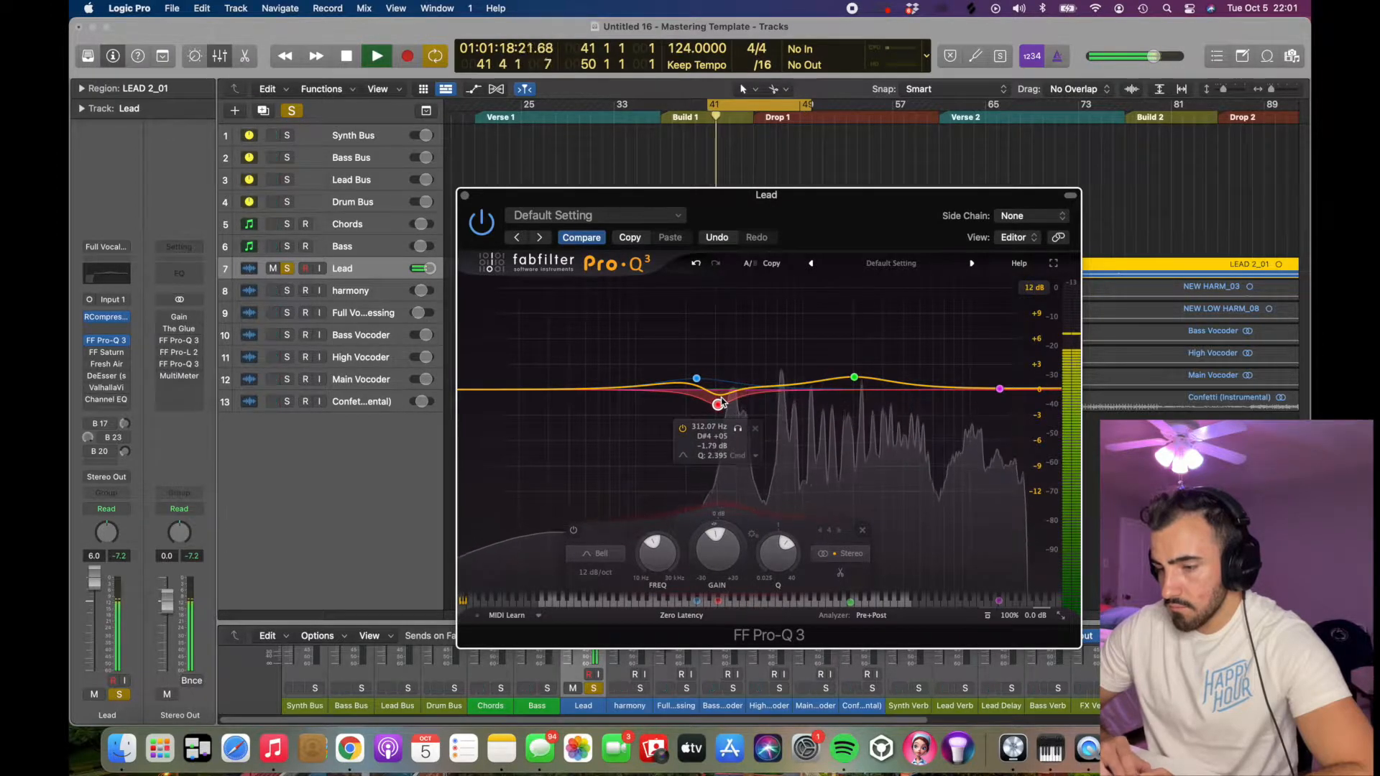
Step: Compare the vocal with the EQ bypassed and enabled, and add a slight bell boost above the 2 kHz band
{"action": "left_click", "coordinate": [483, 223]}
{"action": "left_click", "coordinate": [483, 224]}
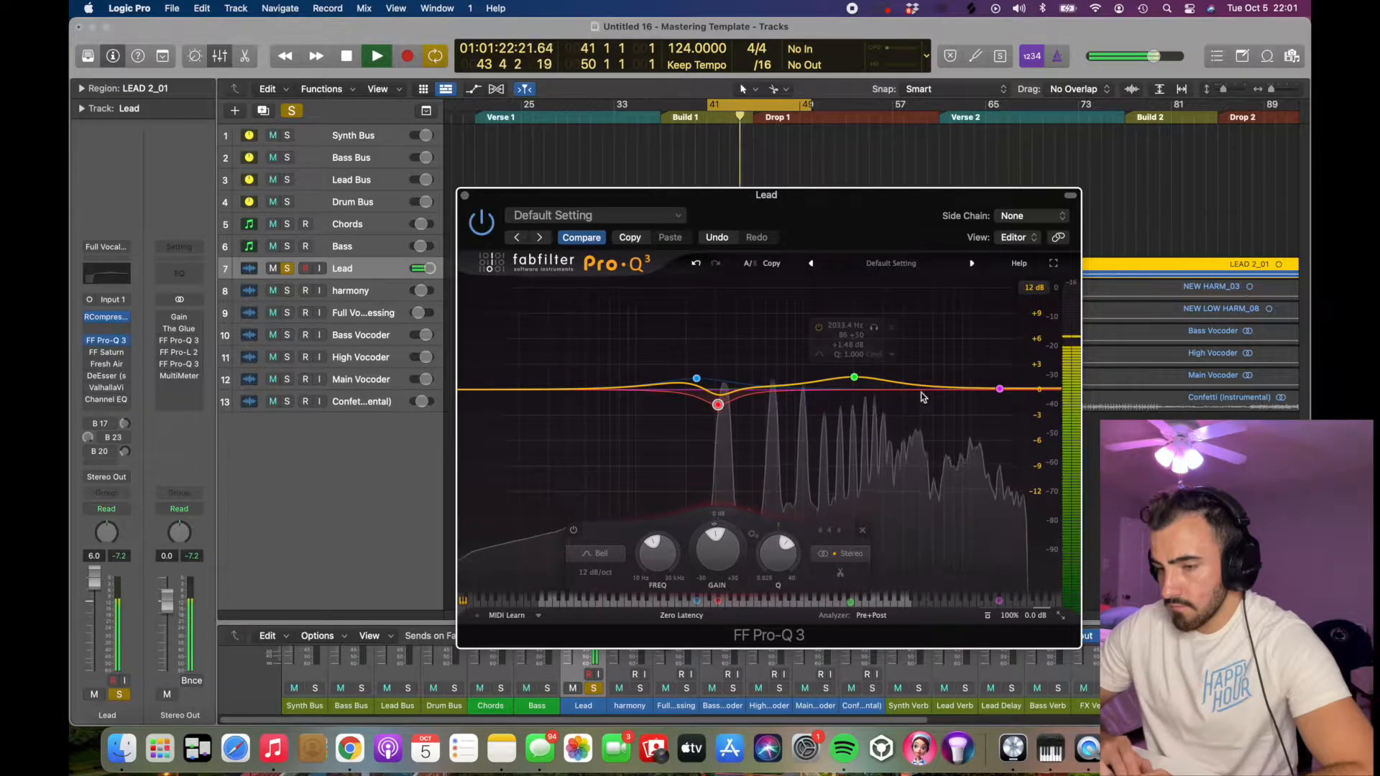
{"action": "left_click", "coordinate": [903, 385]}
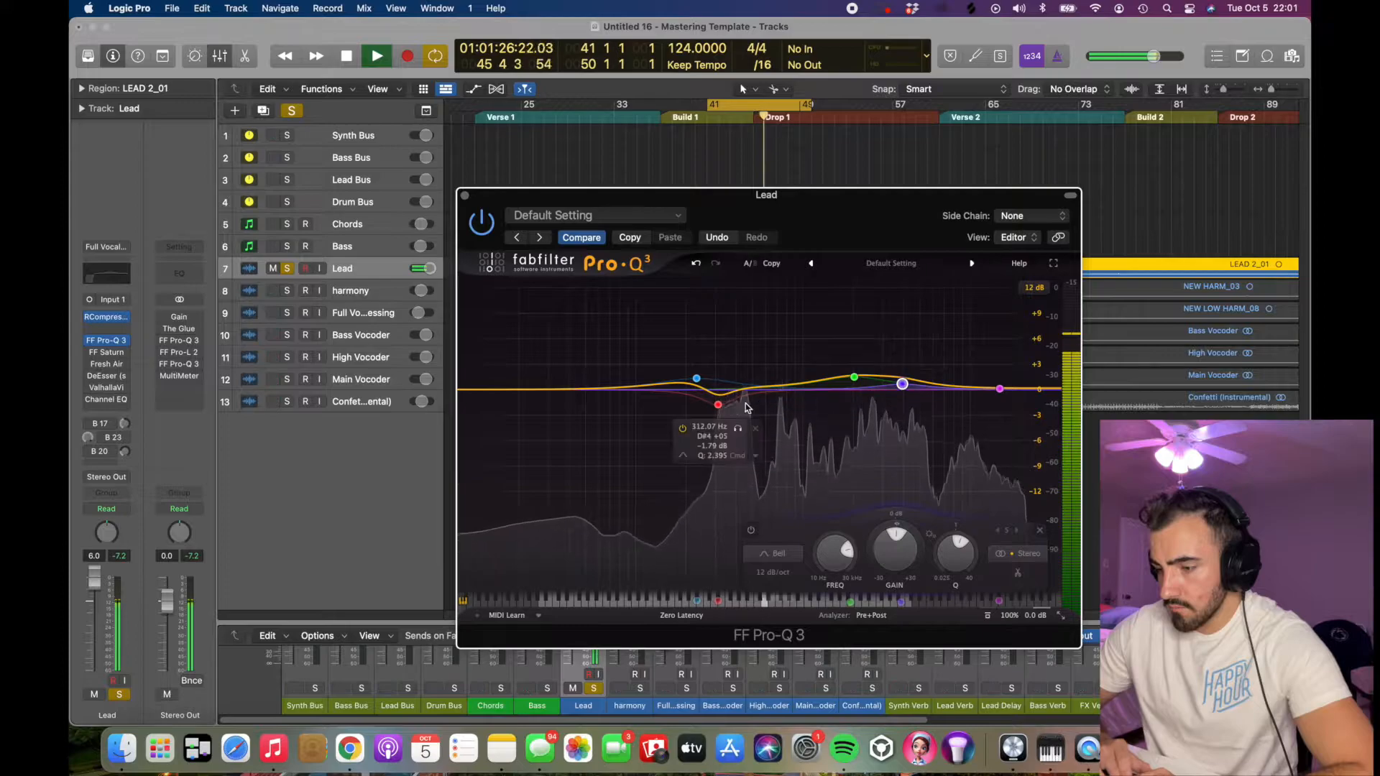
Step: Deepen the 312 Hz cut to -1.99 dB and make that band dynamic
{"action": "left_click", "coordinate": [718, 406]}
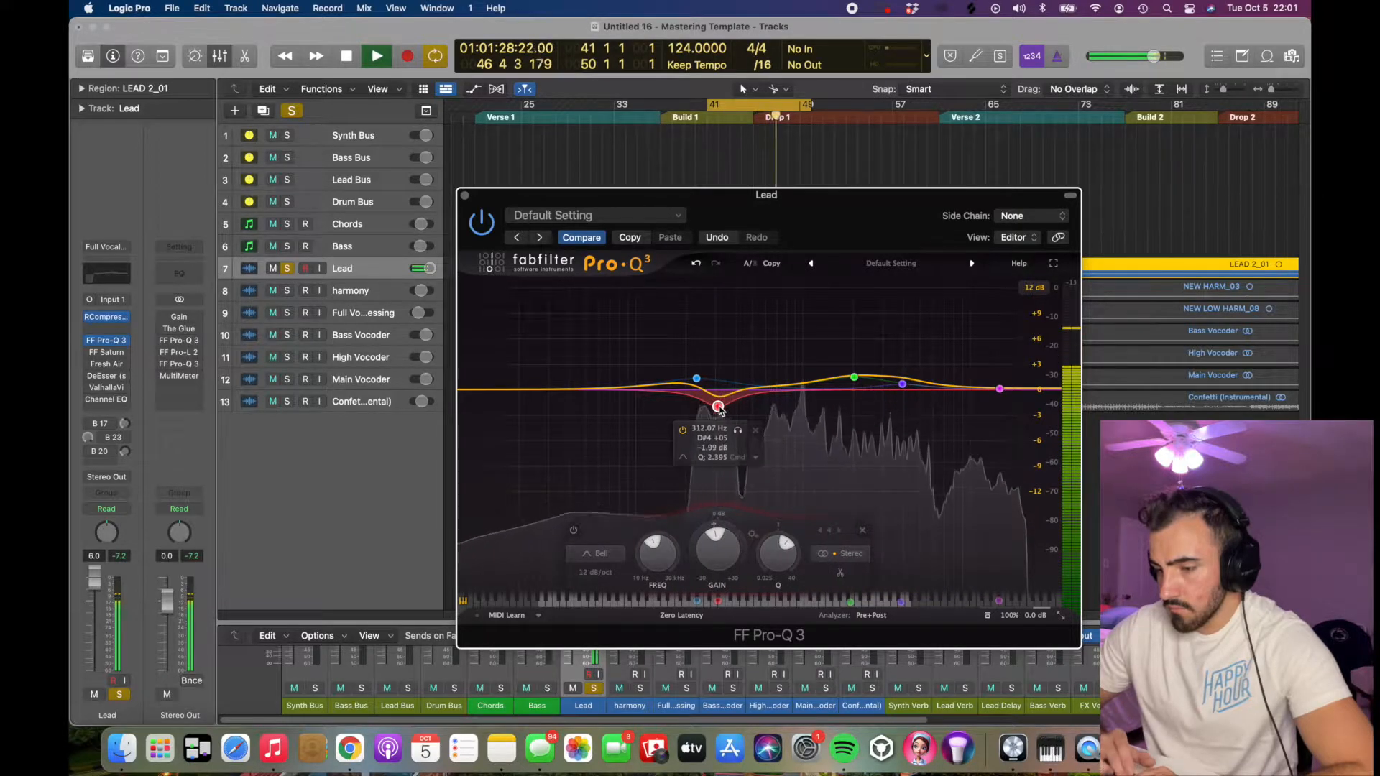
{"action": "left_click", "coordinate": [755, 457]}
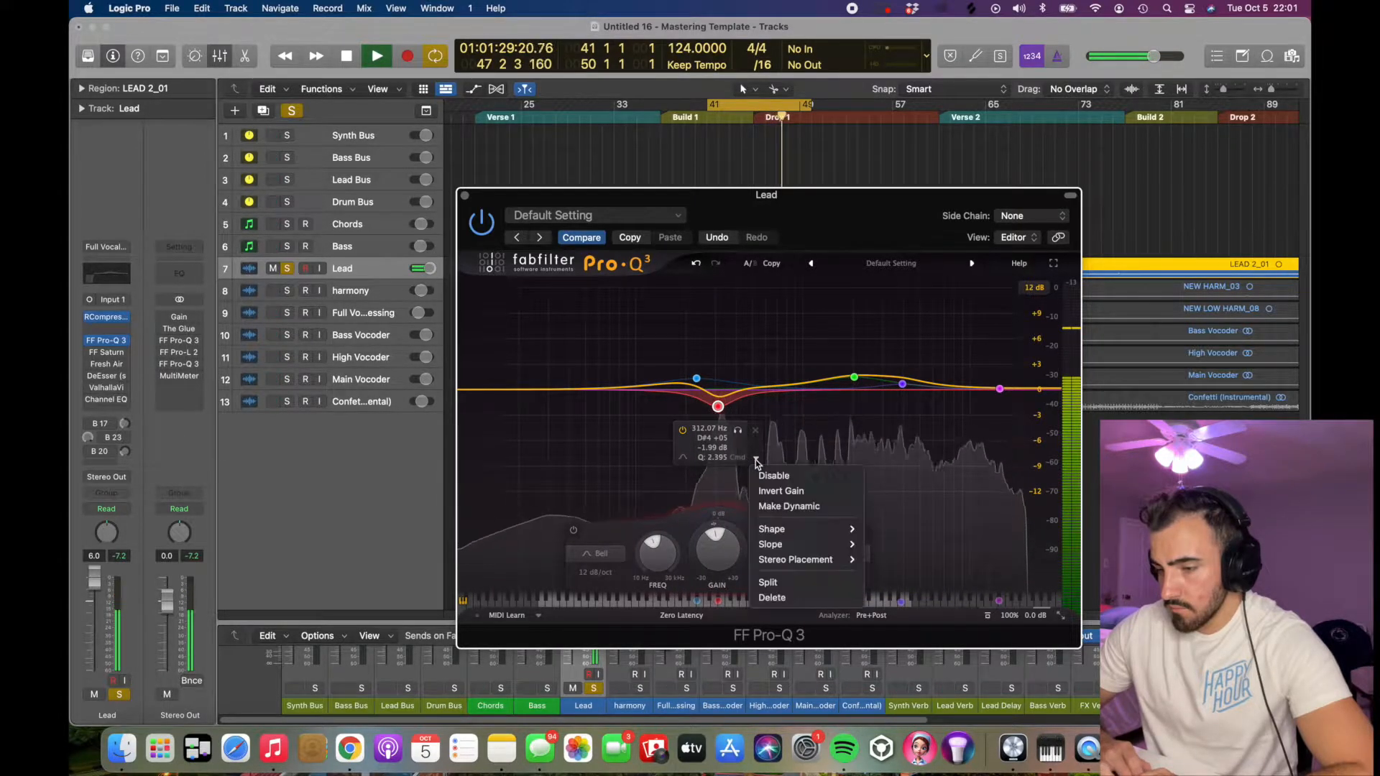
{"action": "left_click", "coordinate": [787, 507]}
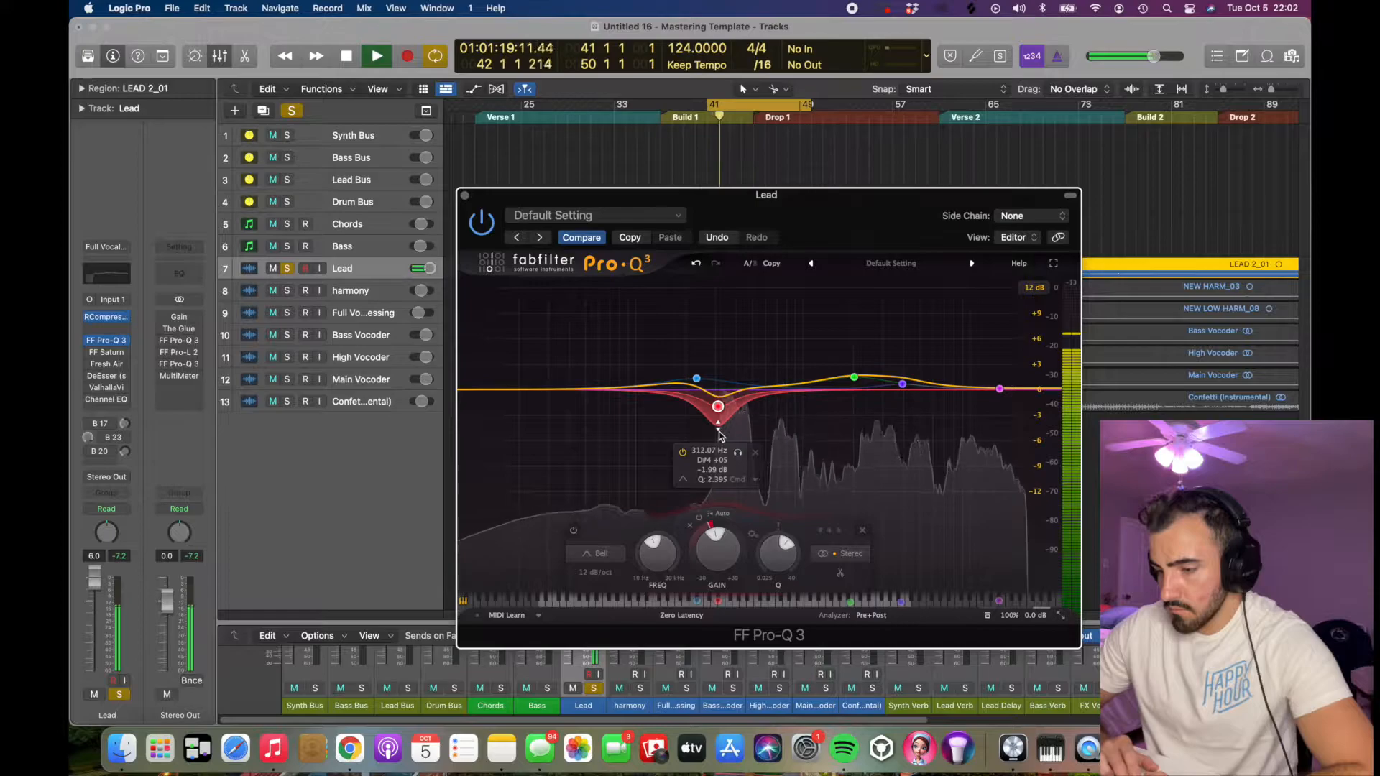
{"action": "key", "text": "space"}
{"action": "left_click", "coordinate": [756, 480]}
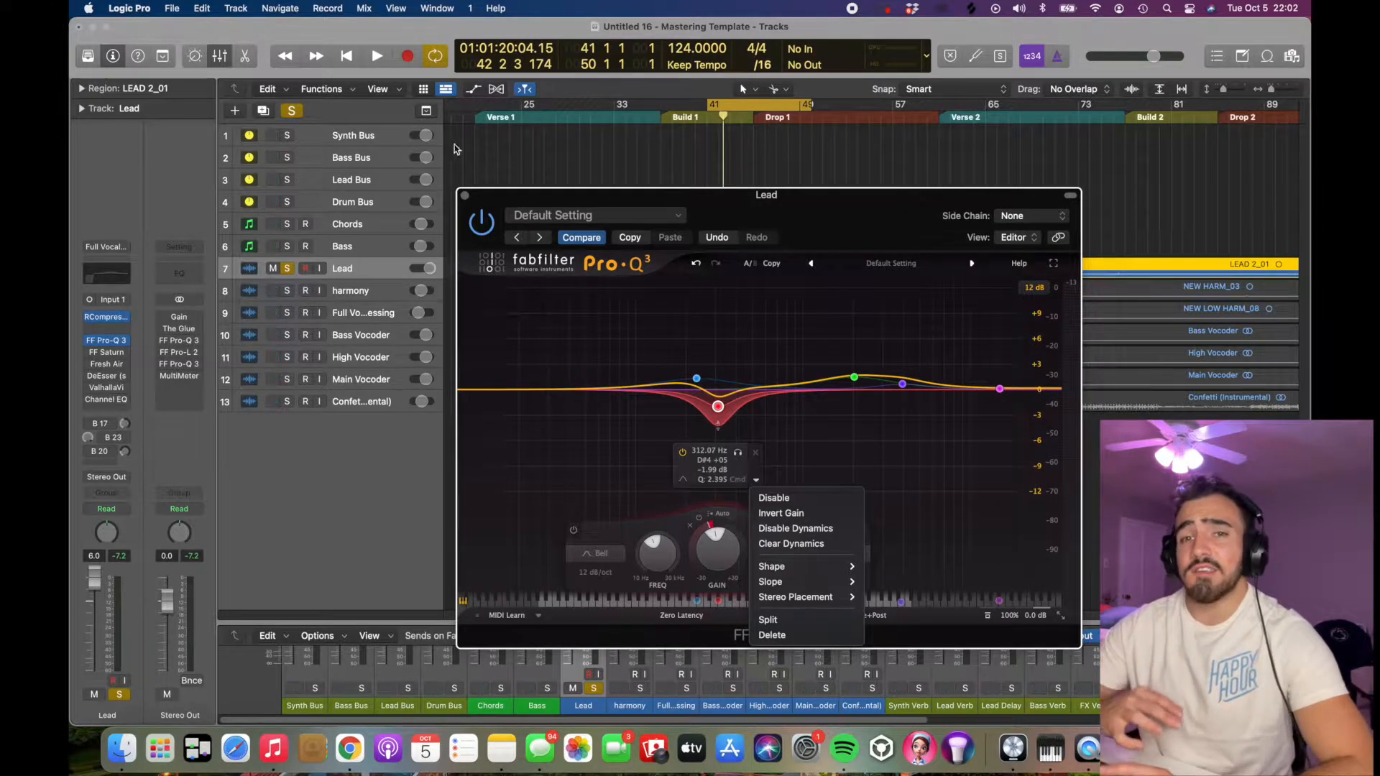
Step: Close the EQ window and play the Lead vocal
{"action": "left_click", "coordinate": [465, 197]}
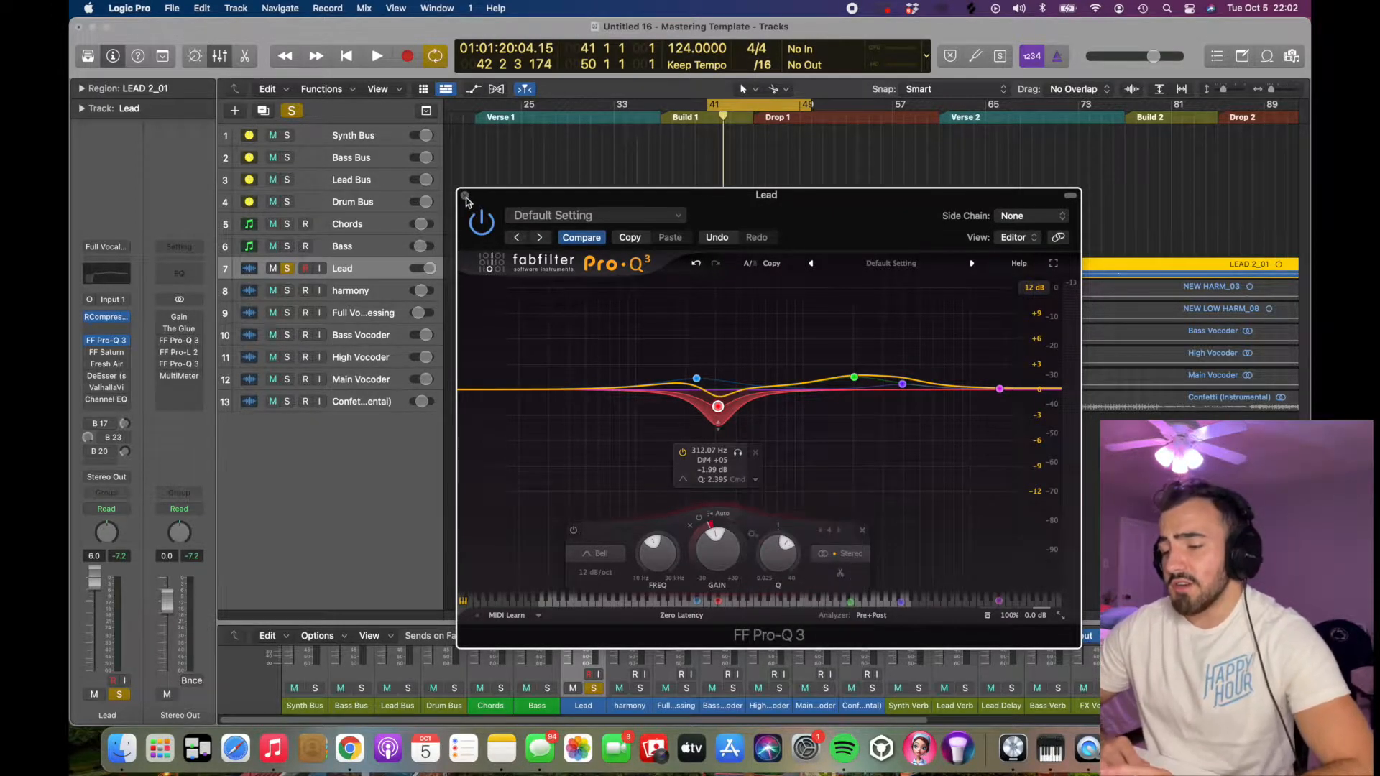
{"action": "left_click", "coordinate": [465, 196]}
{"action": "key", "text": "space"}
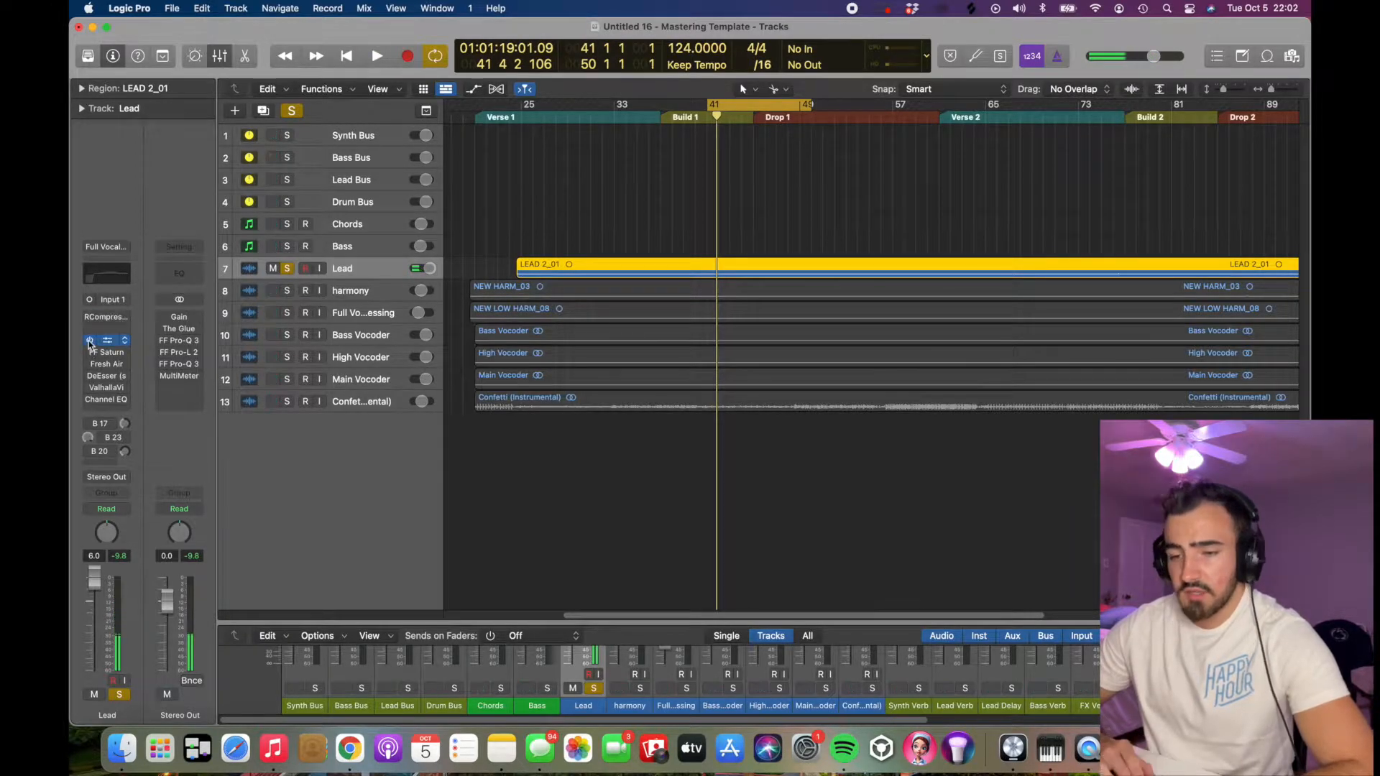
Step: Play the Lead vocal, then compare it with FF Saturn's Warm Tape distortion enabled and bypassed
{"action": "key", "text": "space"}
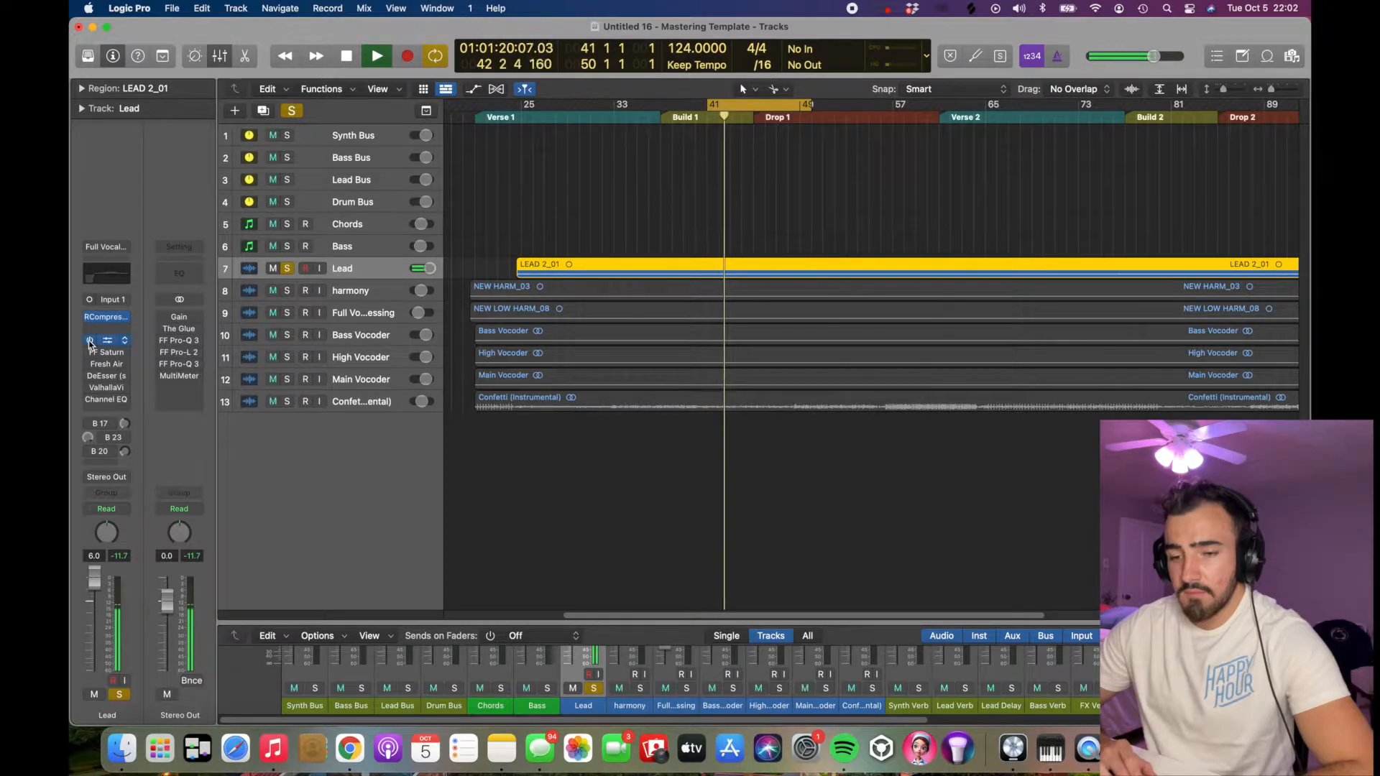
{"action": "key", "text": "space"}
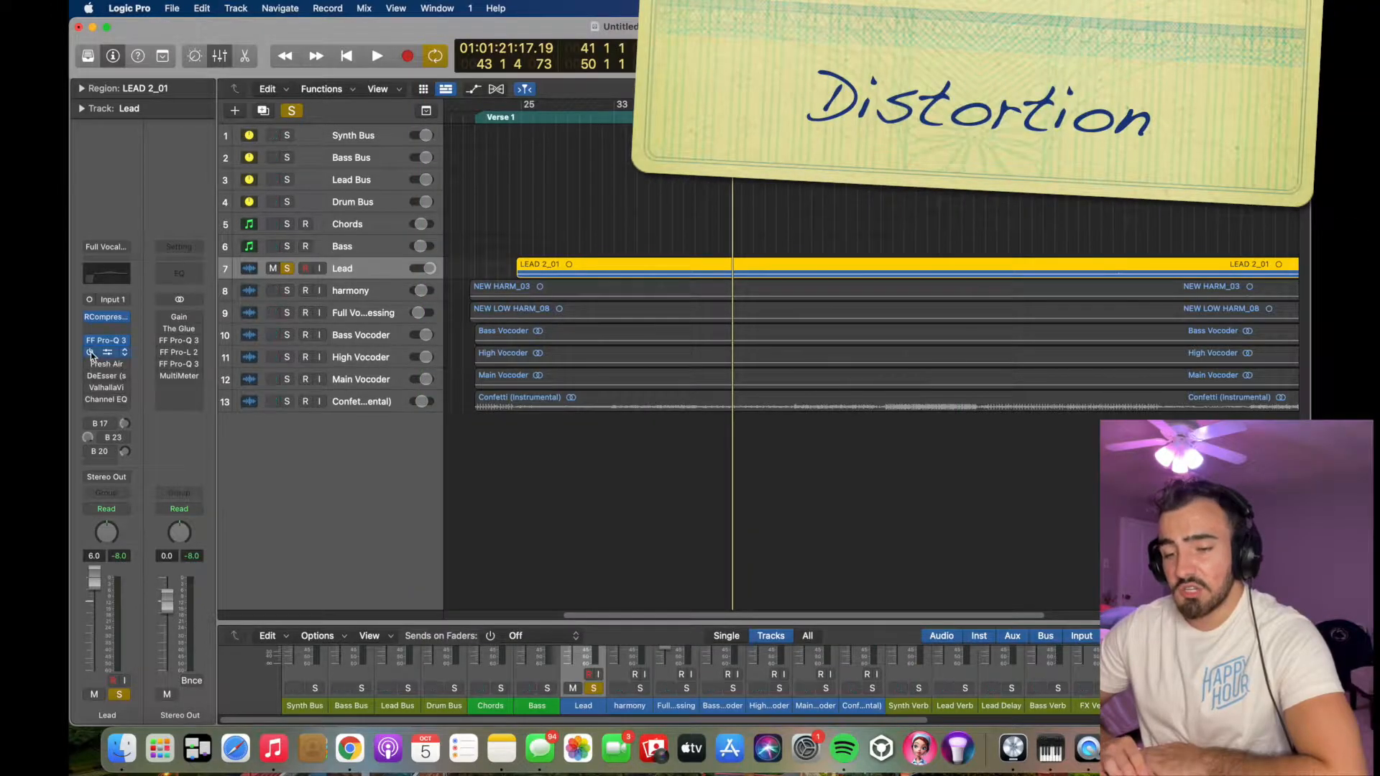
{"action": "left_click", "coordinate": [91, 353]}
{"action": "key", "text": "space"}
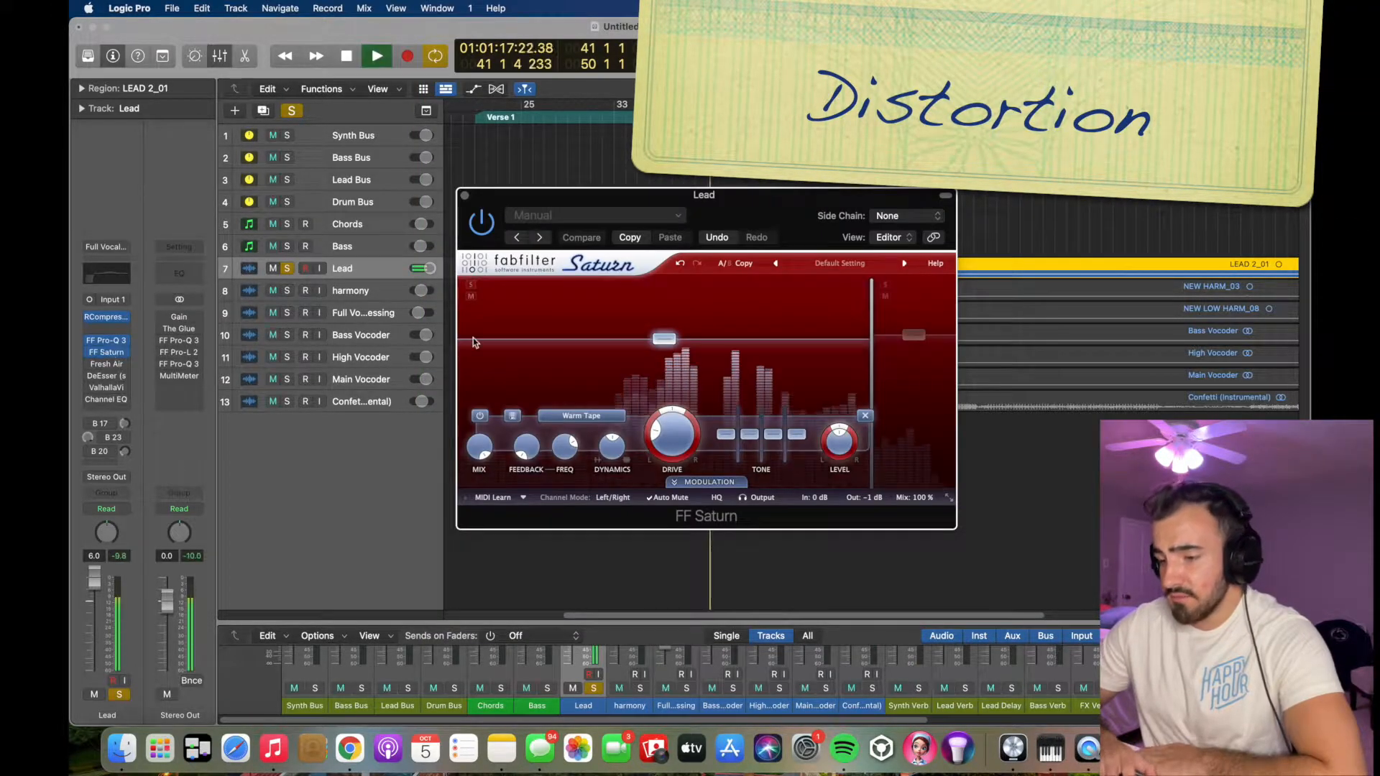
{"action": "left_click", "coordinate": [484, 226]}
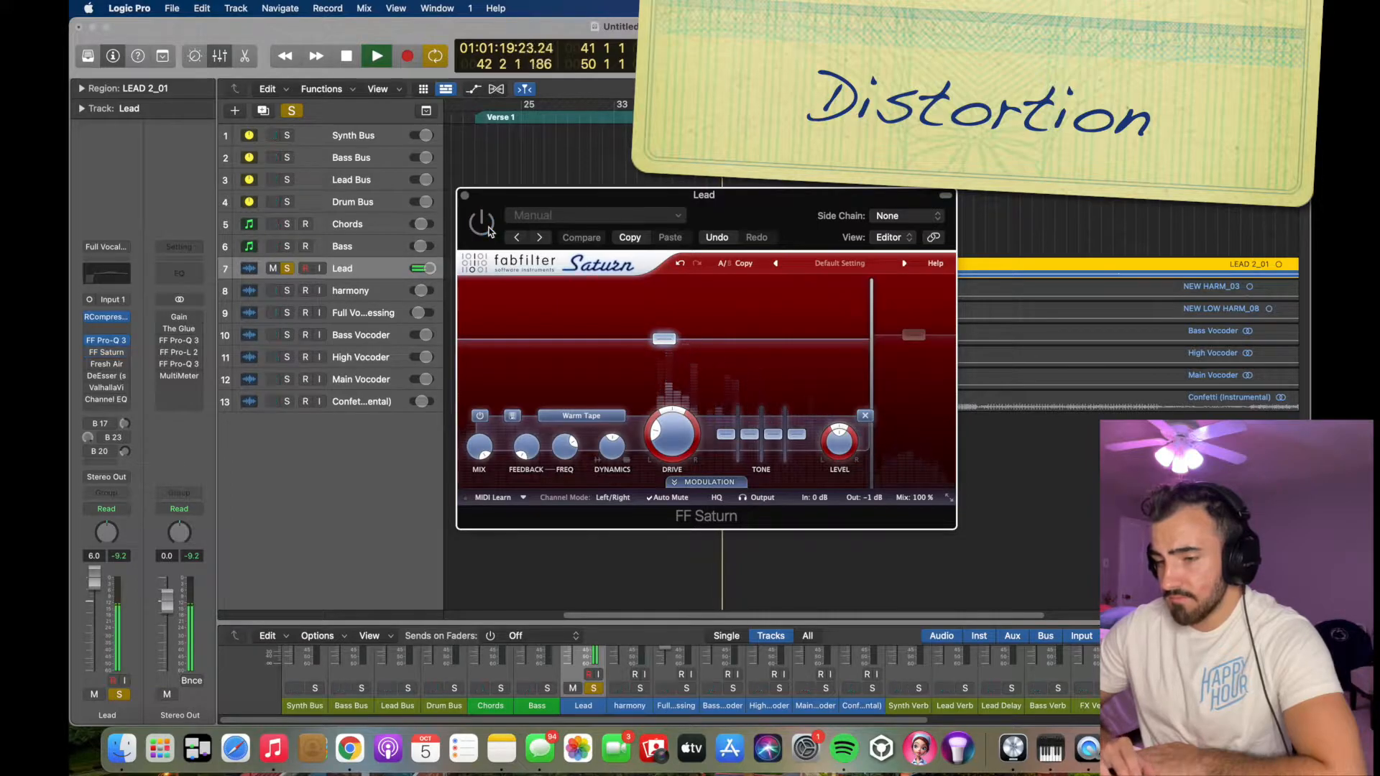
{"action": "left_click", "coordinate": [488, 229]}
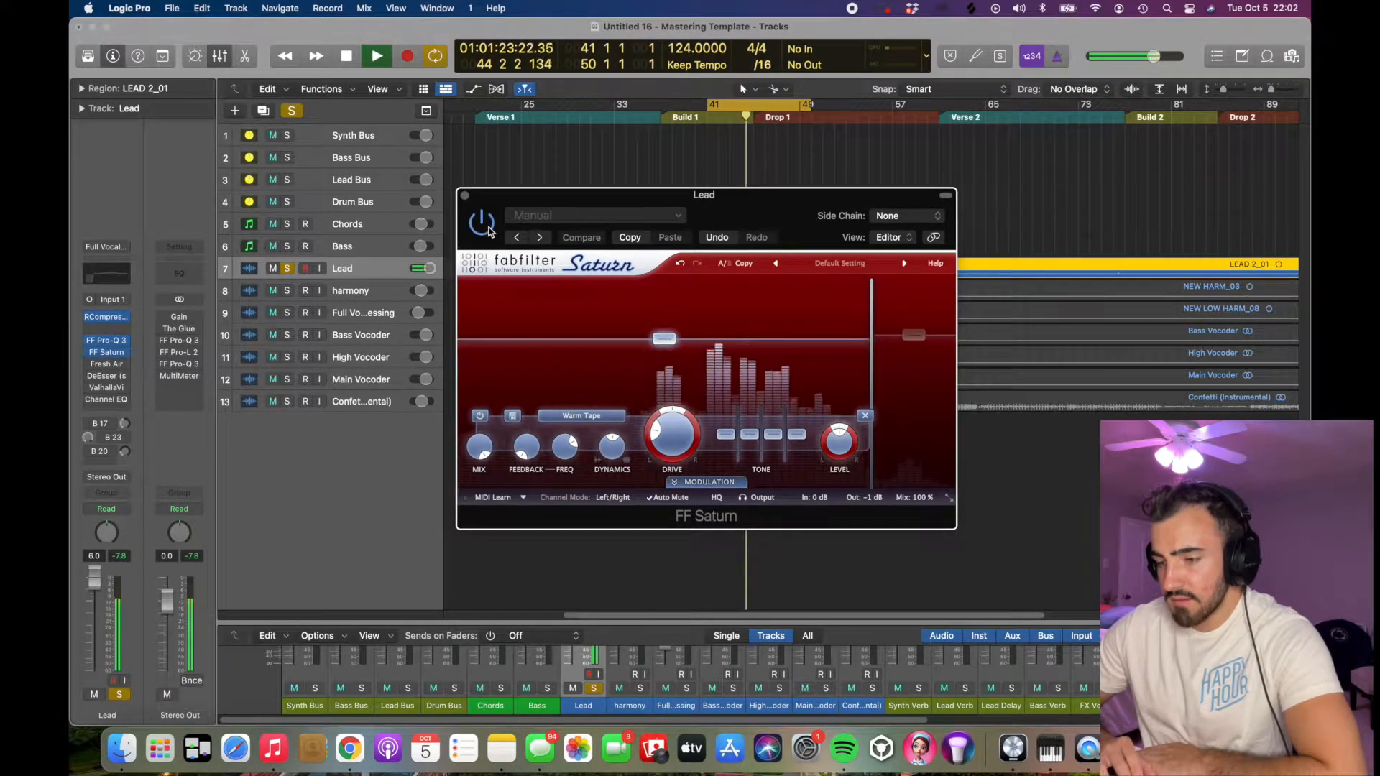
{"action": "key", "text": "space"}
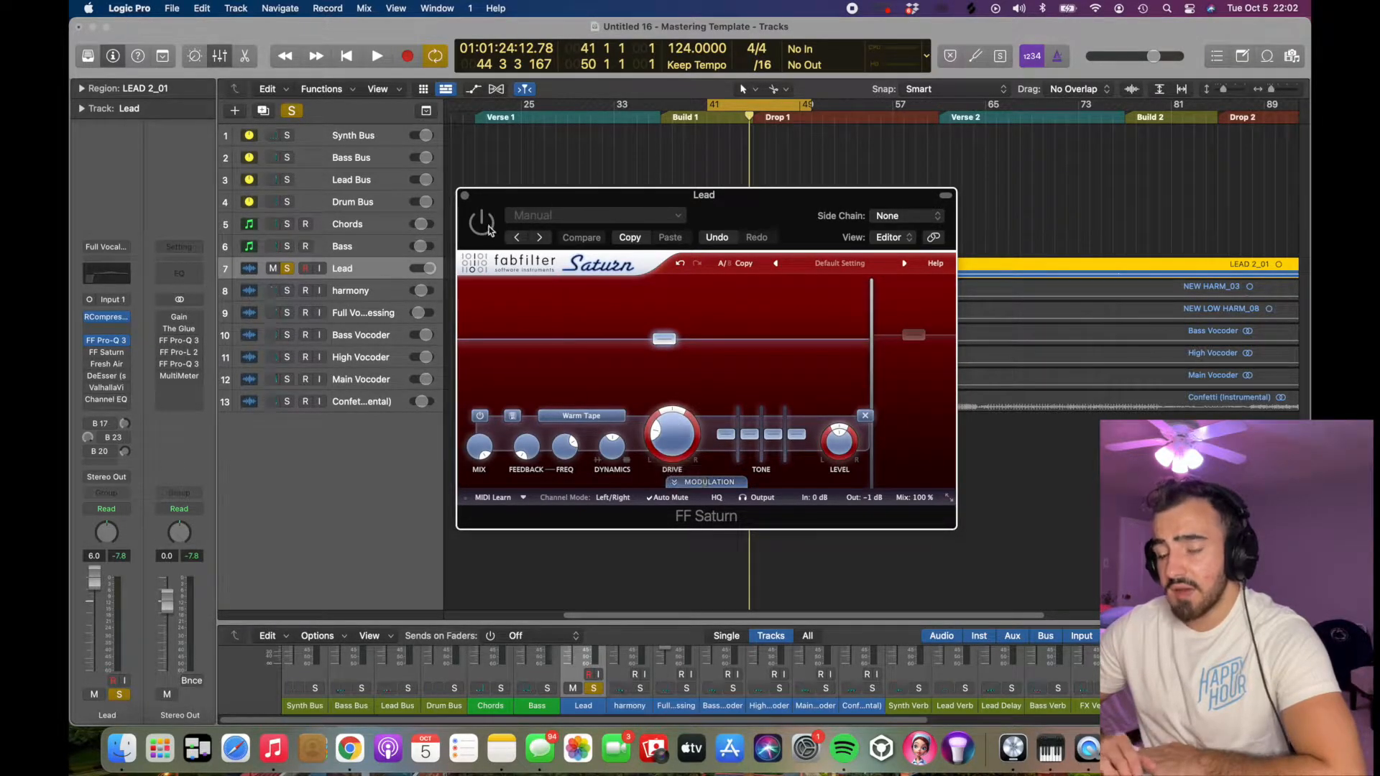
Step: Hide the Saturn window and play the vocal with the distortion enabled
{"action": "key", "text": "space"}
{"action": "key", "text": "v"}
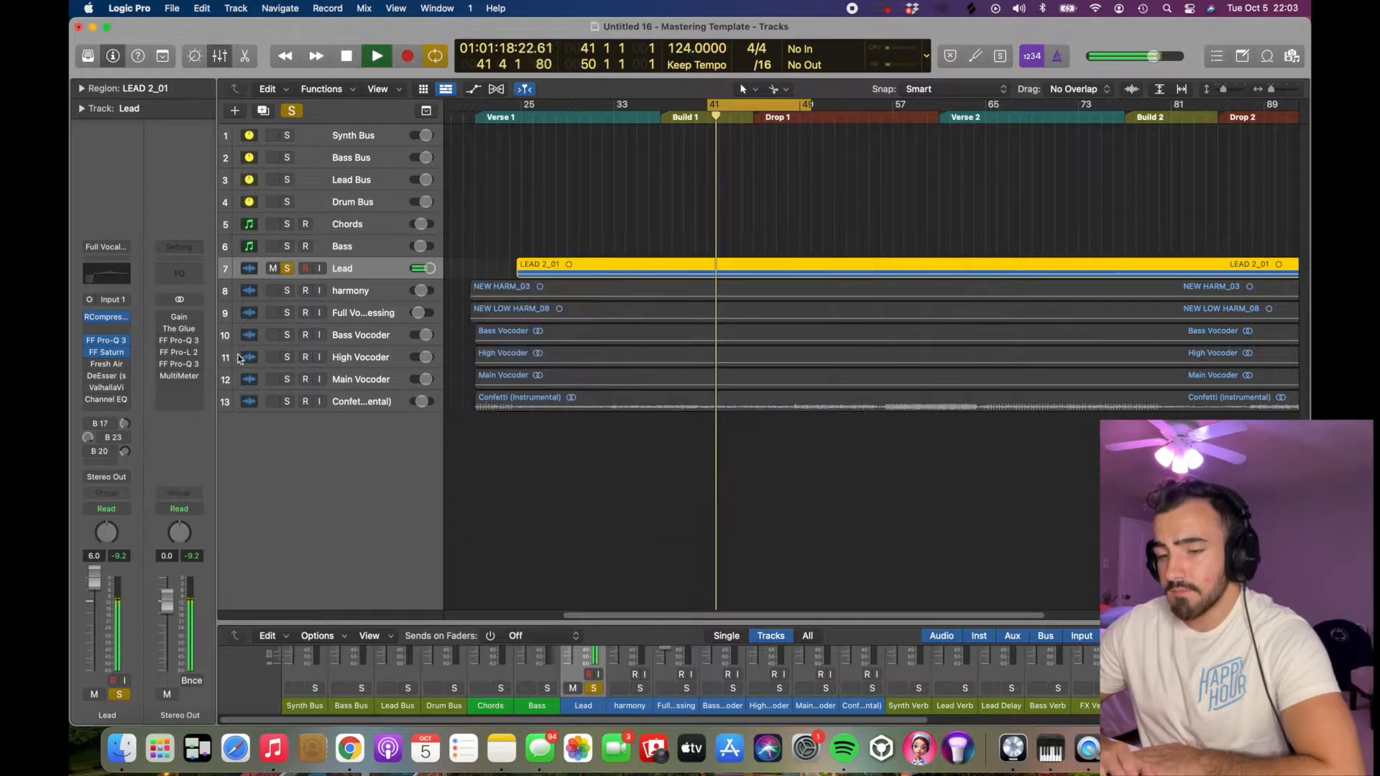
{"action": "key", "text": "space"}
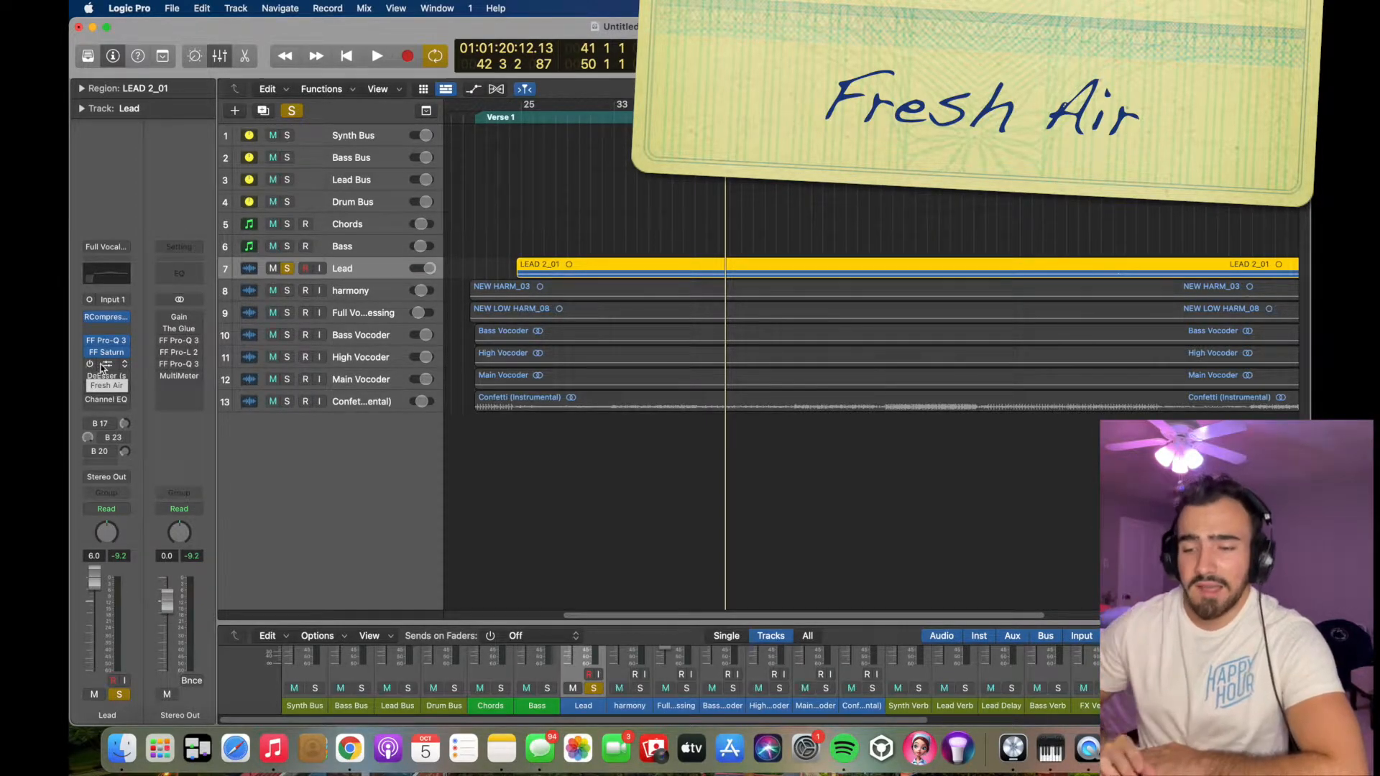
Step: Open Fresh Air on the Lead track and compare the playing vocal with it enabled and bypassed, leaving it enabled
{"action": "left_click", "coordinate": [104, 367]}
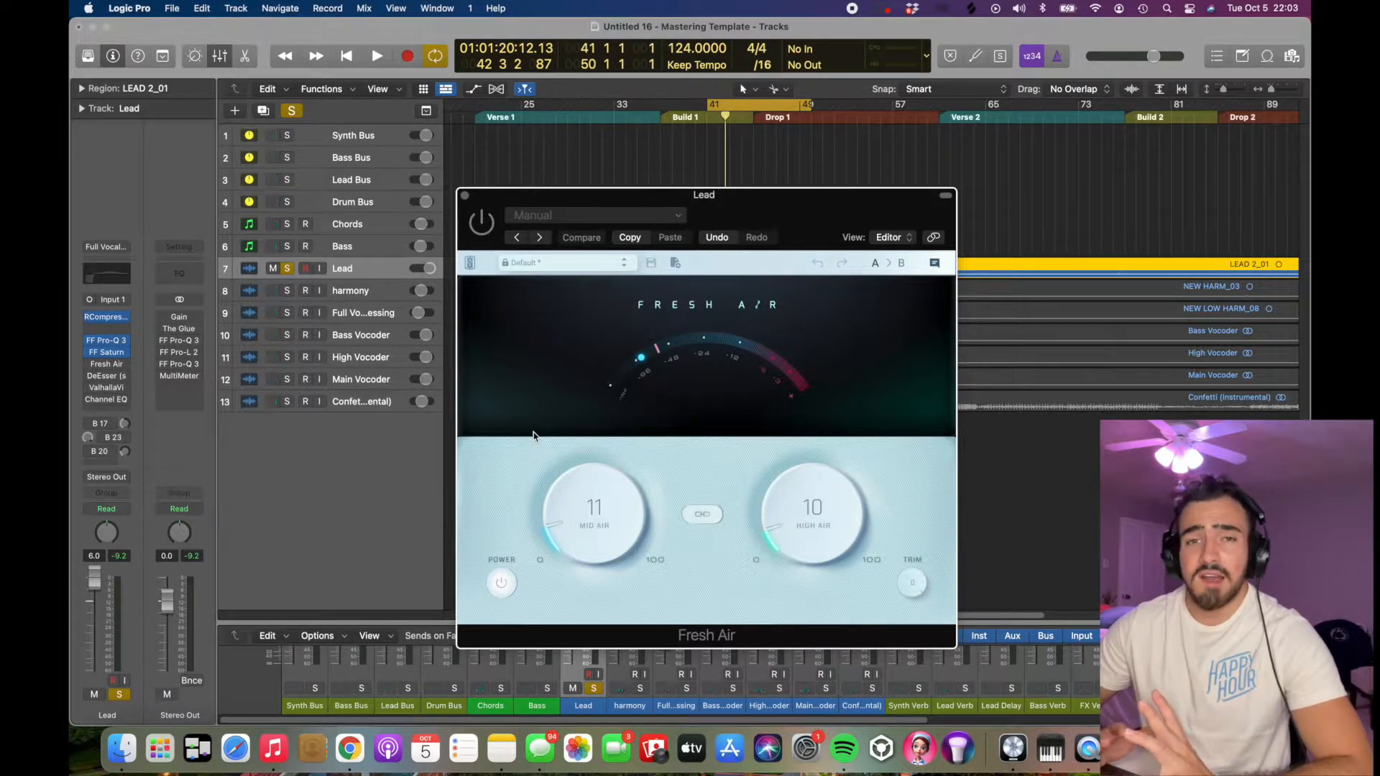
{"action": "key", "text": "space"}
{"action": "left_click", "coordinate": [482, 224]}
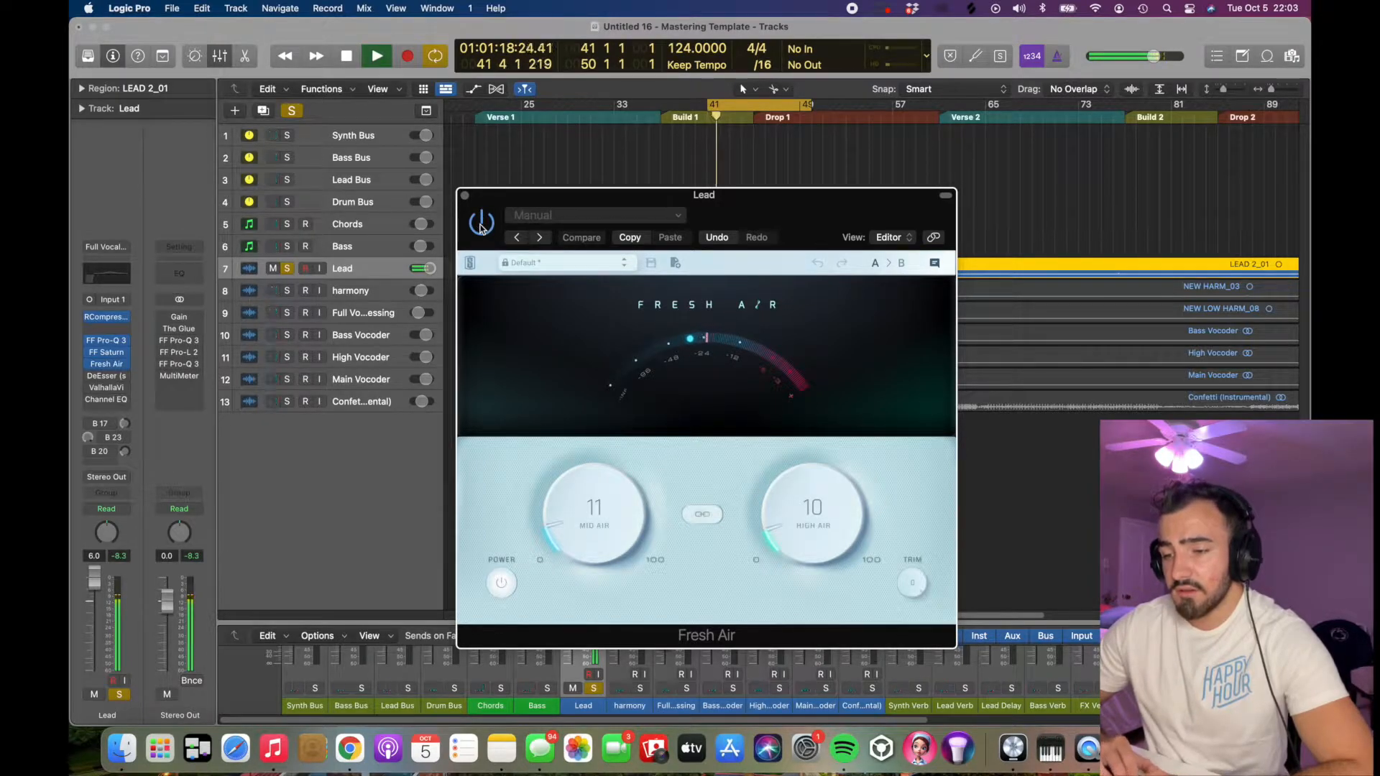
{"action": "left_click", "coordinate": [482, 225]}
{"action": "left_click", "coordinate": [482, 224]}
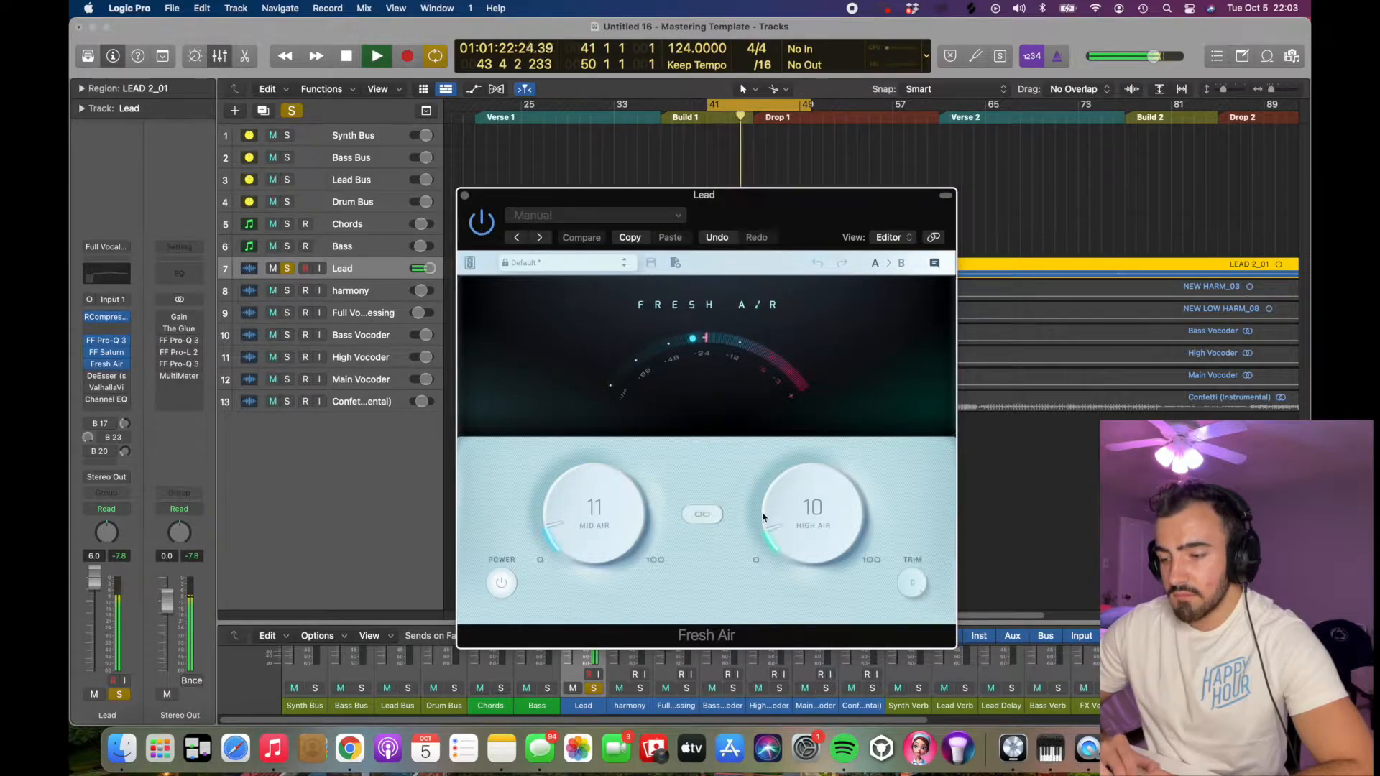
{"action": "key", "text": "space"}
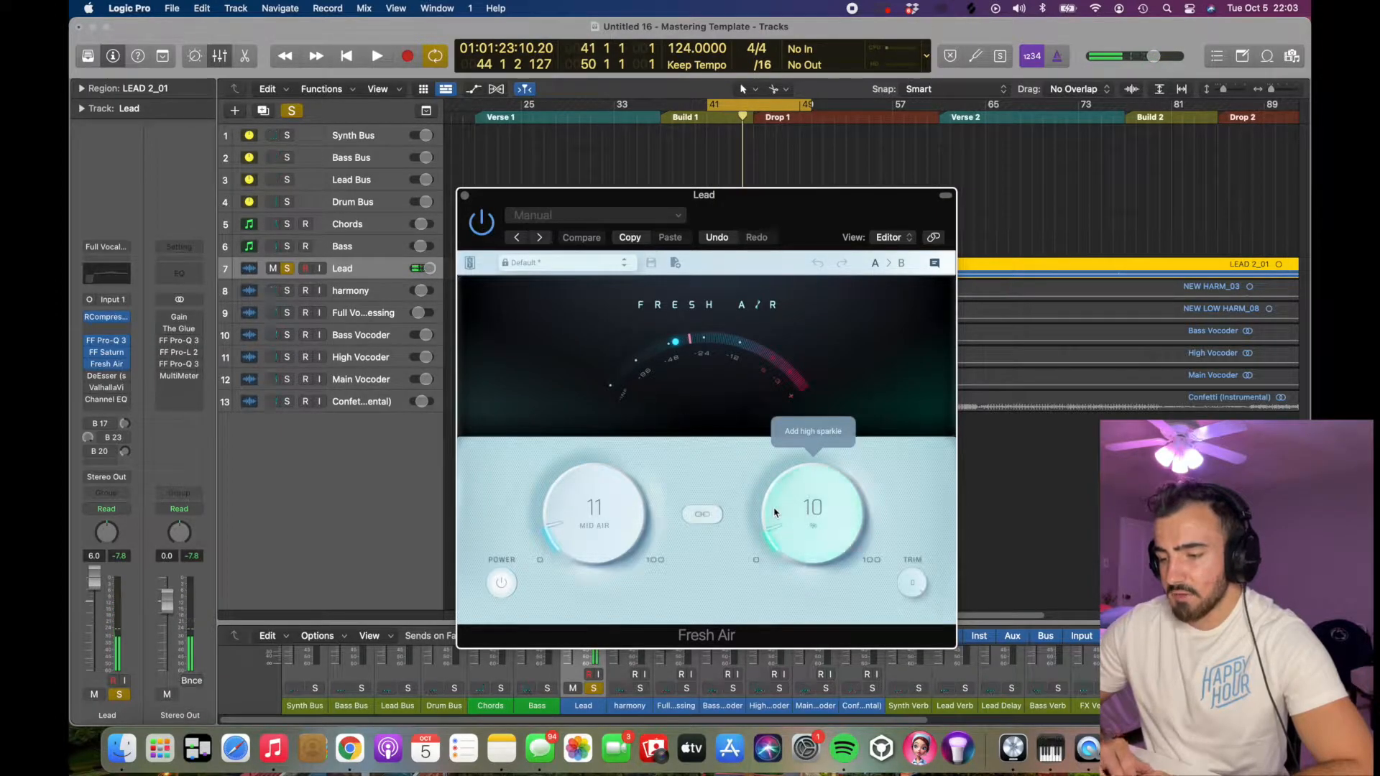
Step: Audition exaggerated Fresh Air settings by raising High Air to 47 and Mid Air to about 51
{"action": "left_click_drag", "start_coordinate": [769, 491], "coordinate": [768, 446]}
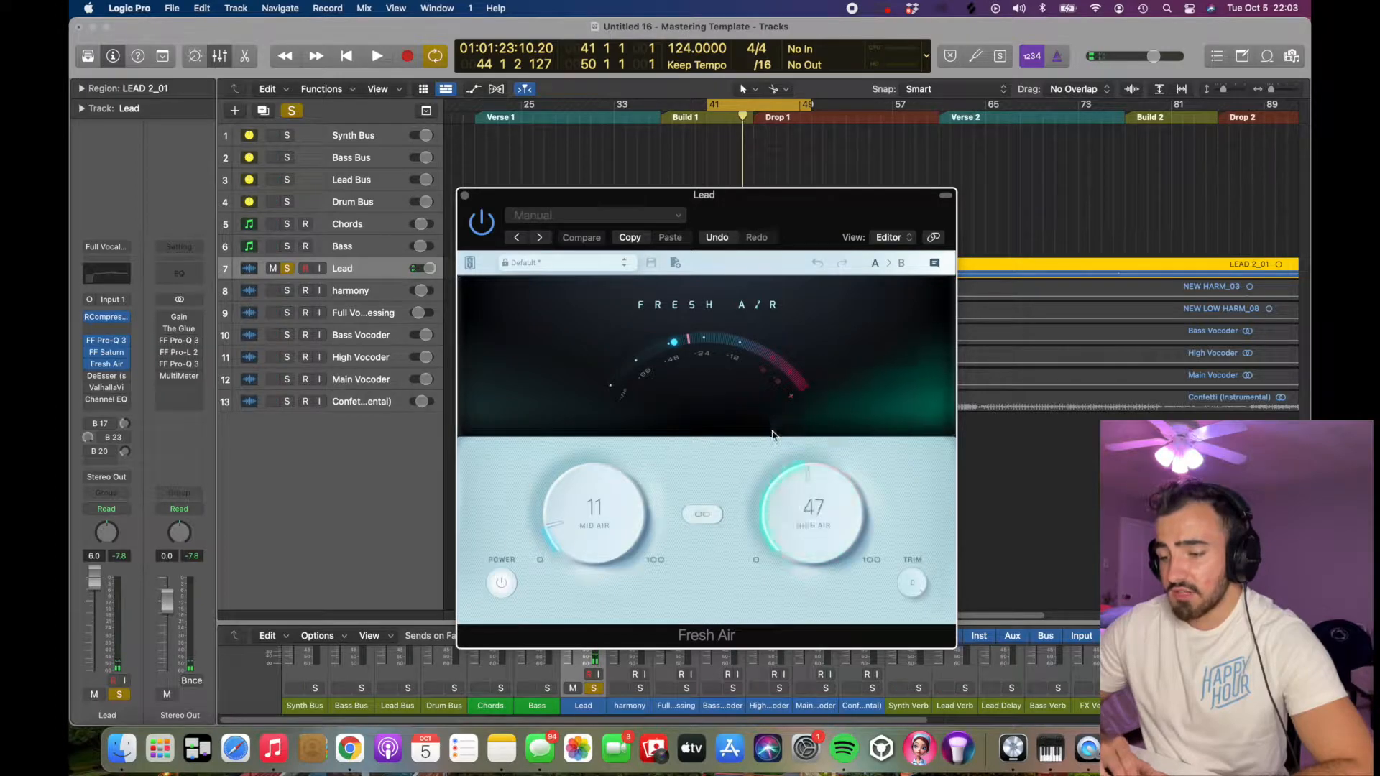
{"action": "key", "text": "space"}
{"action": "left_click_drag", "start_coordinate": [585, 508], "coordinate": [601, 415]}
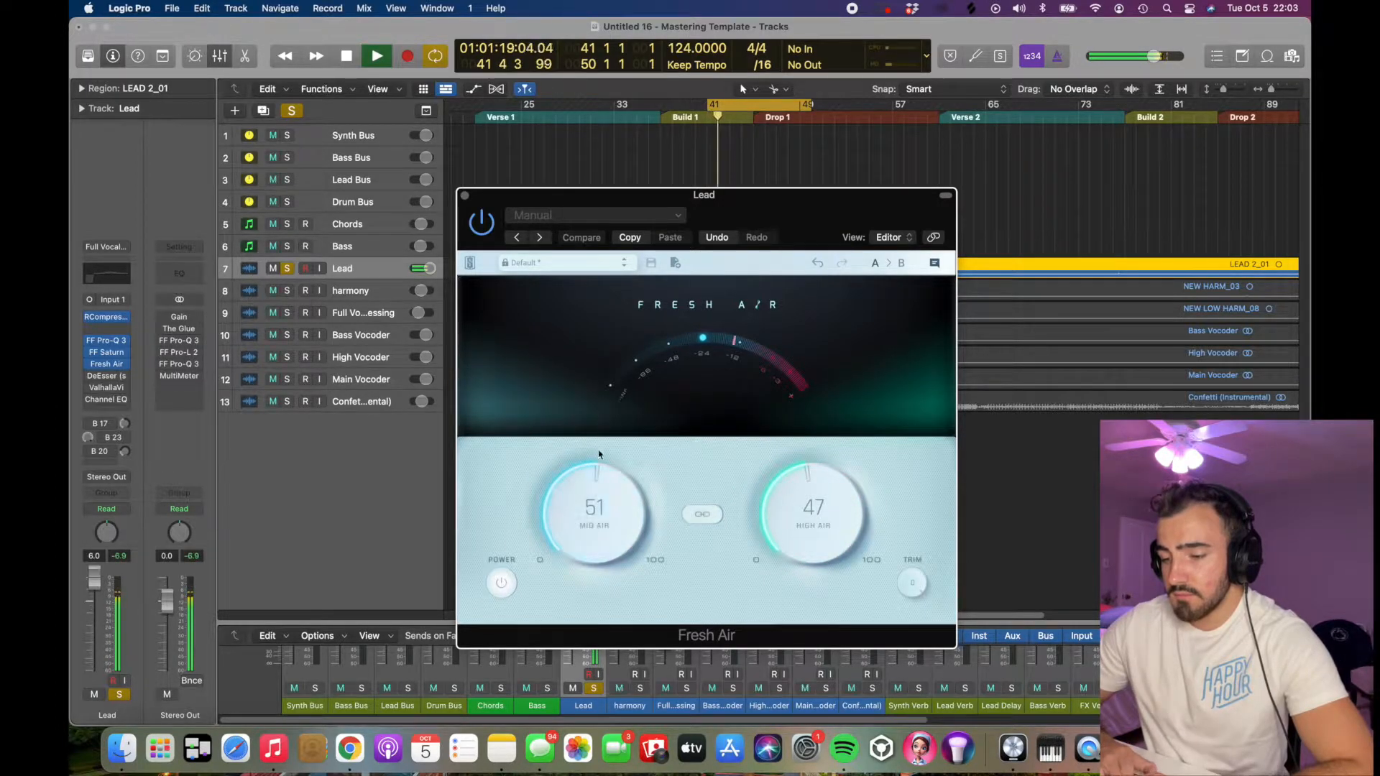
{"action": "key", "text": "space"}
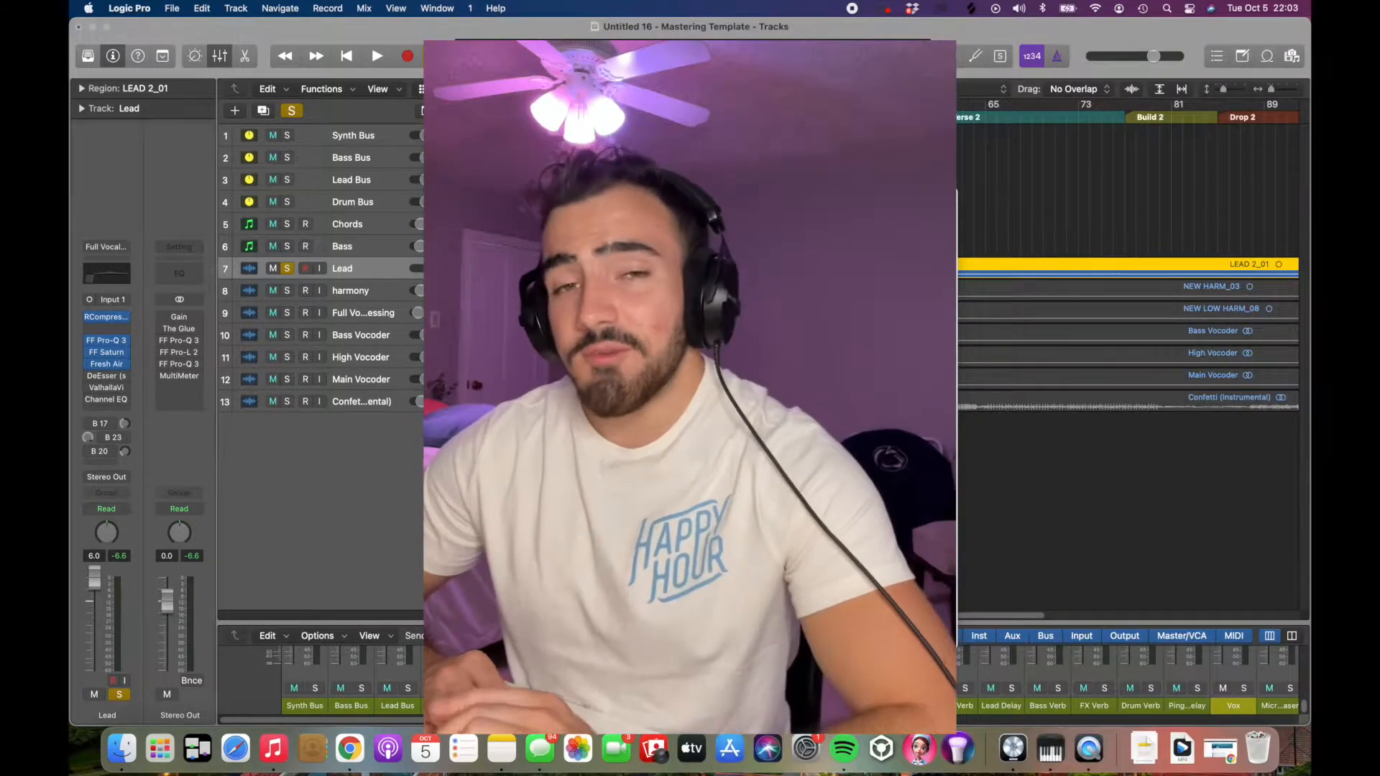
{"action": "key", "text": "space"}
{"action": "key", "text": "space"}
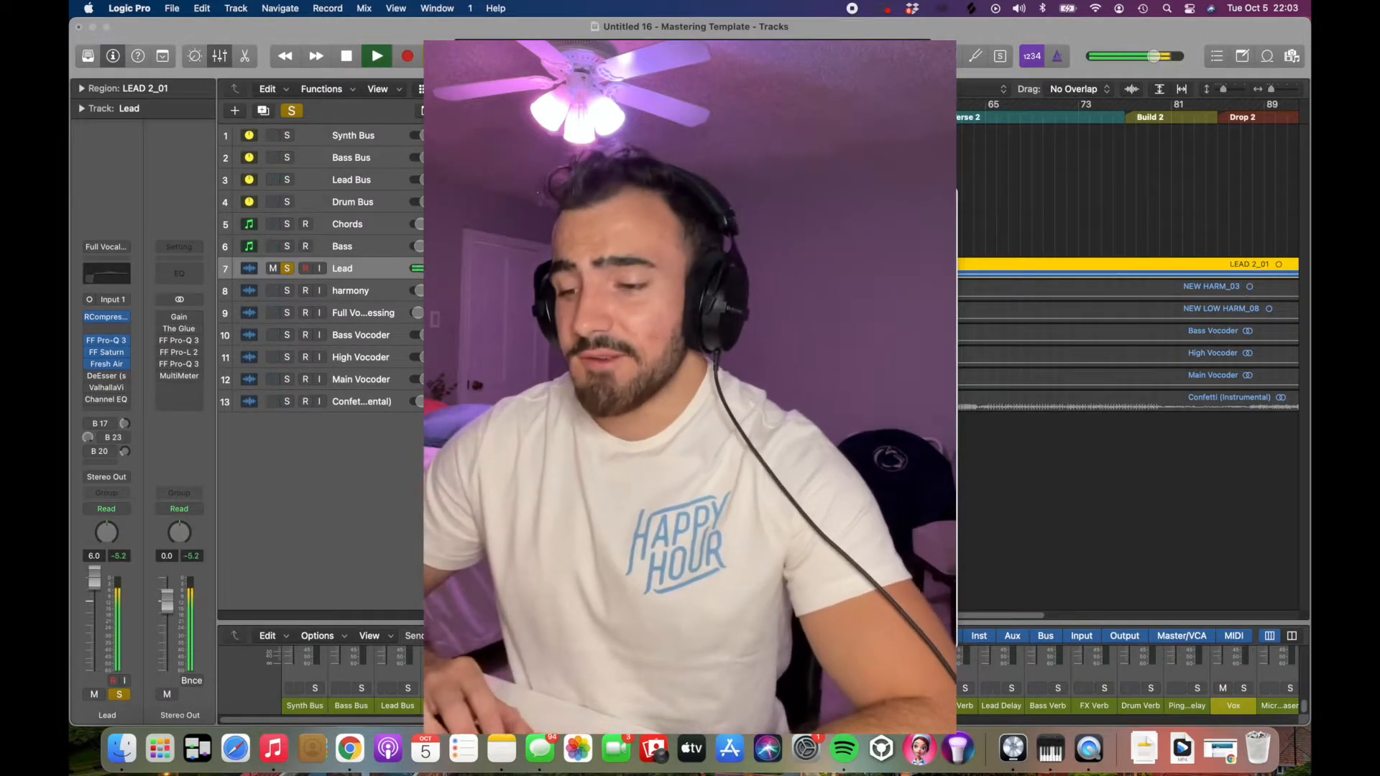
Step: Reduce Fresh Air's High Air to 4 and Mid Air to 5 while playing the vocal
{"action": "left_click_drag", "start_coordinate": [790, 531], "coordinate": [799, 655]}
{"action": "left_click_drag", "start_coordinate": [782, 556], "coordinate": [780, 545]}
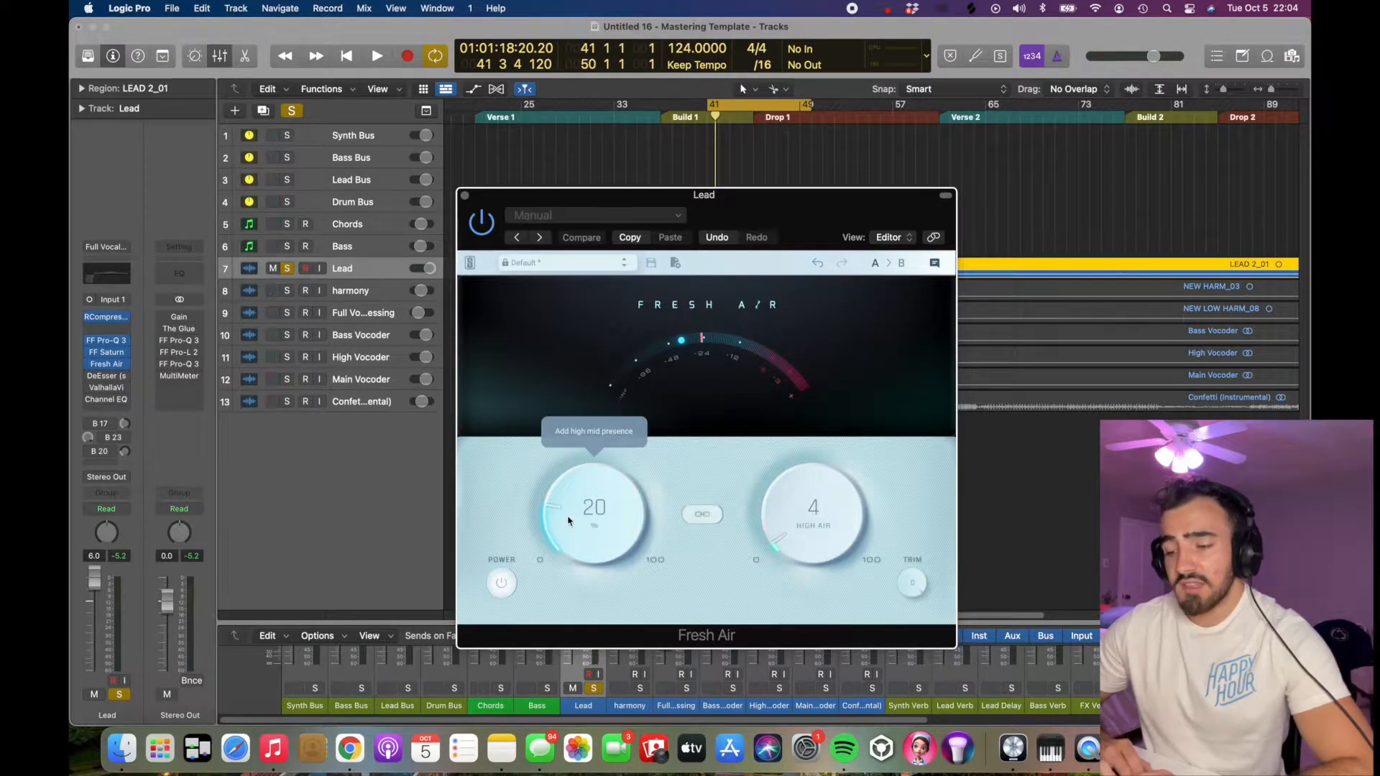
{"action": "key", "text": "space"}
{"action": "left_click_drag", "start_coordinate": [572, 524], "coordinate": [575, 559]}
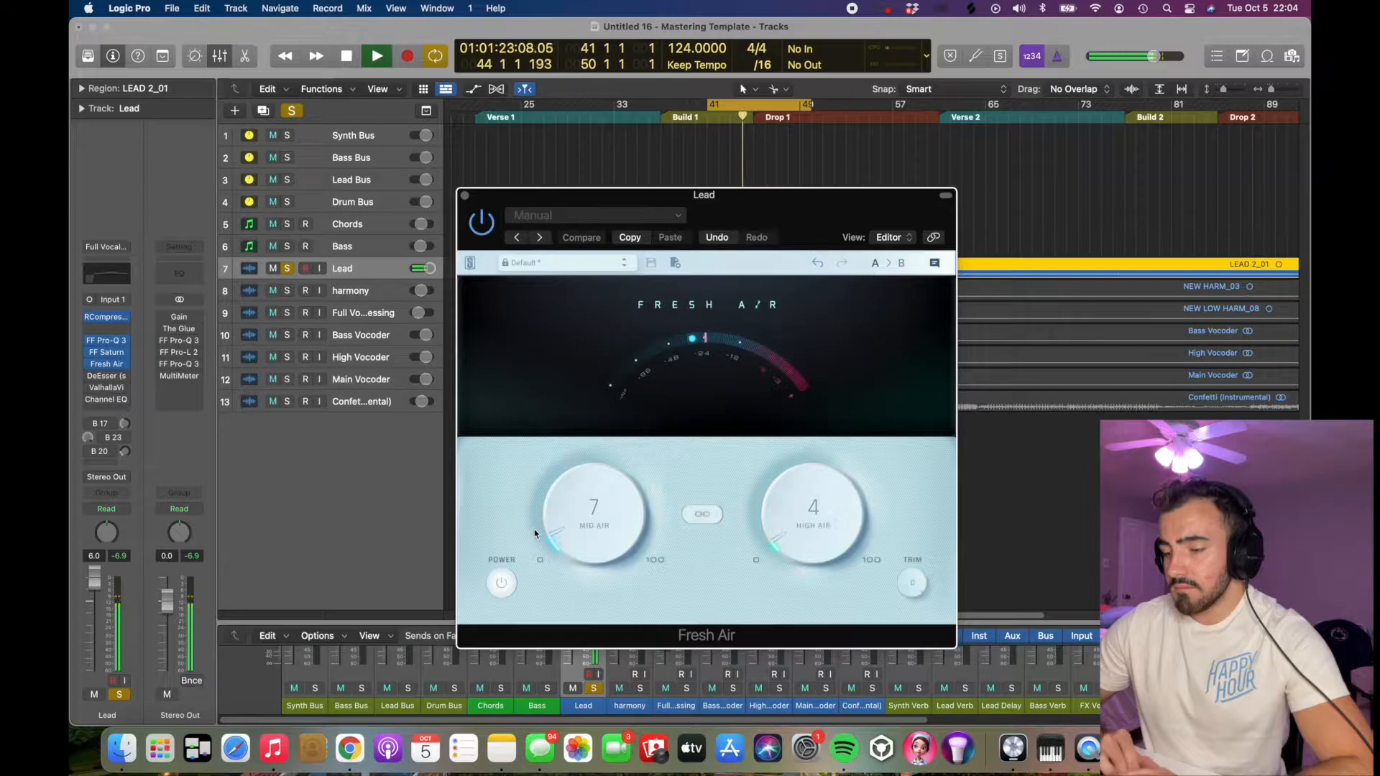
{"action": "left_click_drag", "start_coordinate": [557, 540], "coordinate": [560, 545]}
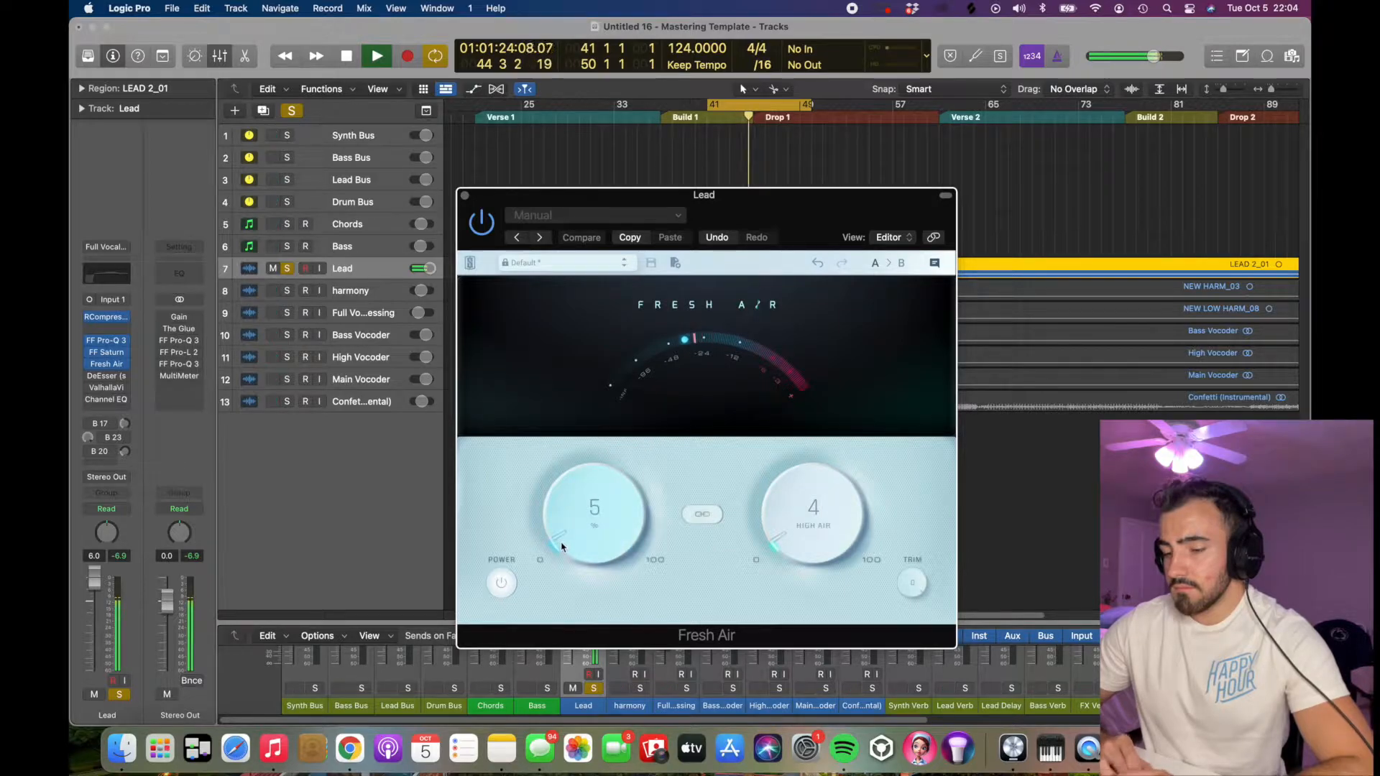
Step: Check the vocal with Fresh Air bypassed and enabled, then close its window and stop playback
{"action": "left_click", "coordinate": [488, 221]}
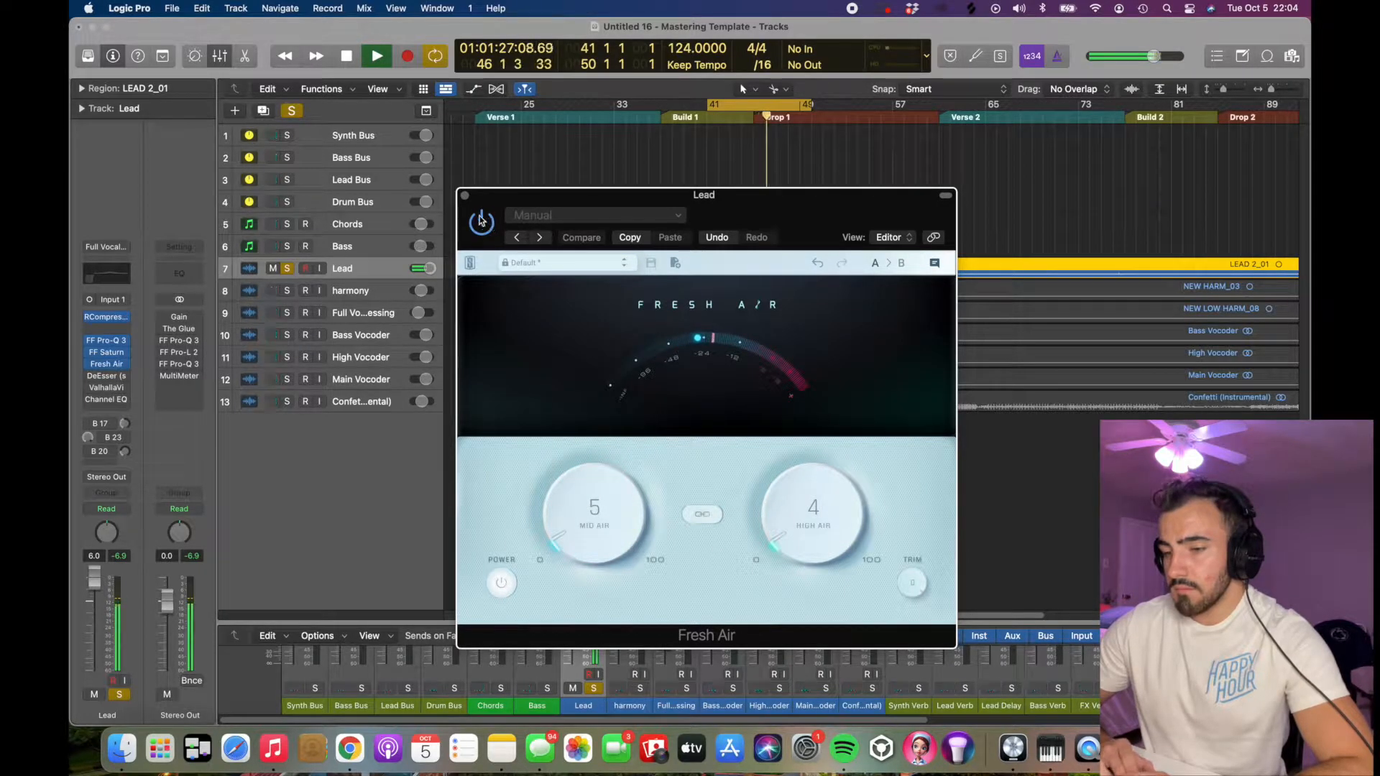
{"action": "left_click", "coordinate": [465, 195]}
{"action": "key", "text": "space"}
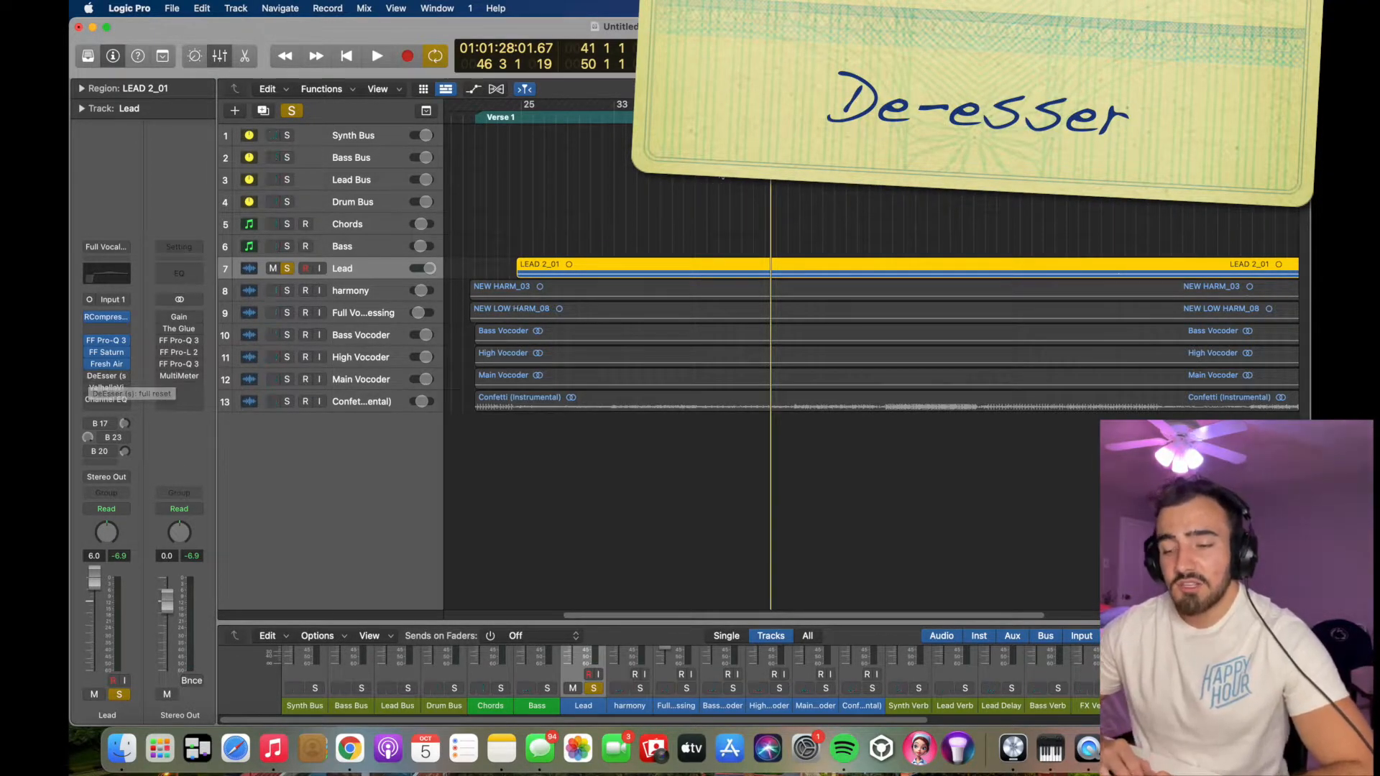
Step: Locate the sibilant phrase in Drop 1, set the cycle range from bar 47 to 48, and enable the DeEsser
{"action": "left_click", "coordinate": [765, 116]}
{"action": "key", "text": "space"}
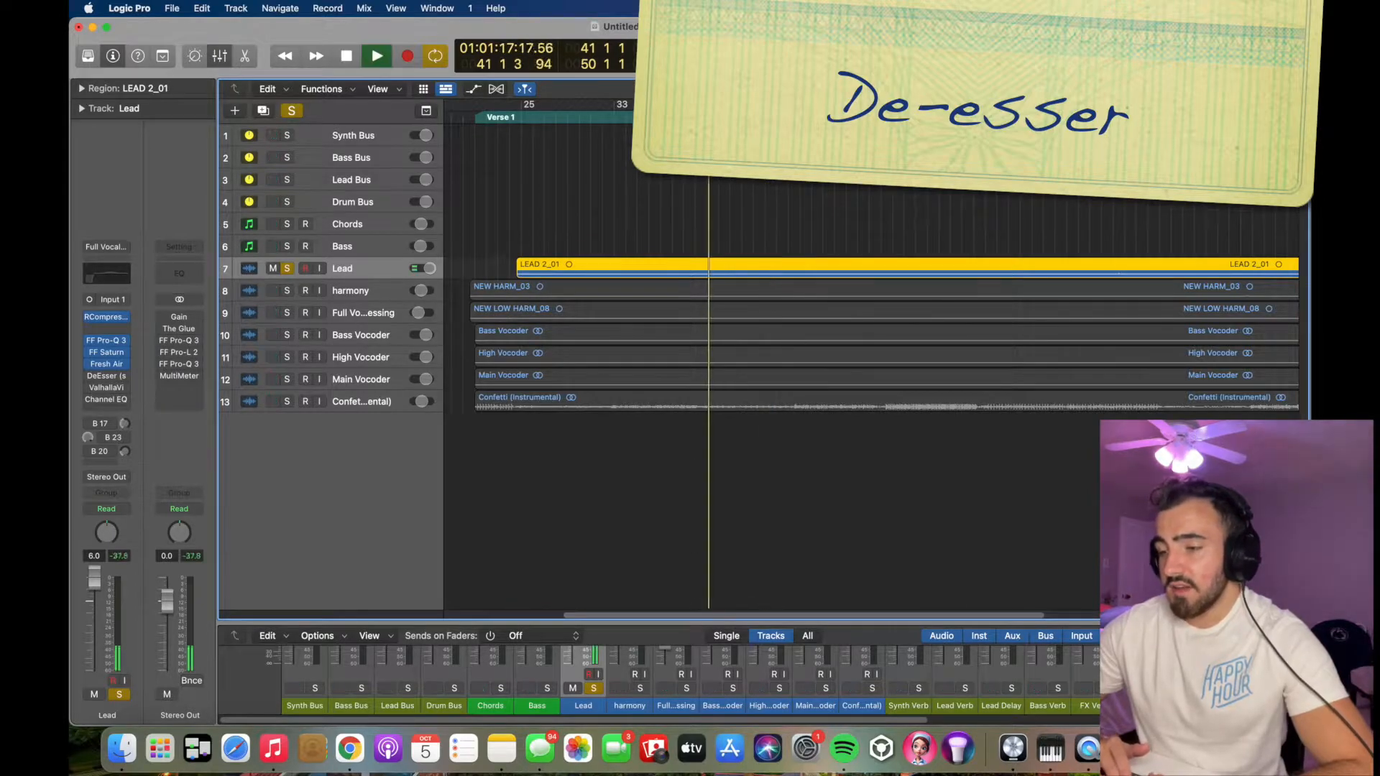
{"action": "left_click", "coordinate": [752, 116]}
{"action": "scroll", "coordinate": [752, 117], "scroll_direction": "right", "scroll_amount": 1}
{"action": "left_click", "coordinate": [737, 107]}
{"action": "scroll", "coordinate": [739, 107], "scroll_direction": "up", "scroll_amount": 5}
{"action": "scroll", "coordinate": [738, 107], "scroll_direction": "right", "scroll_amount": 2}
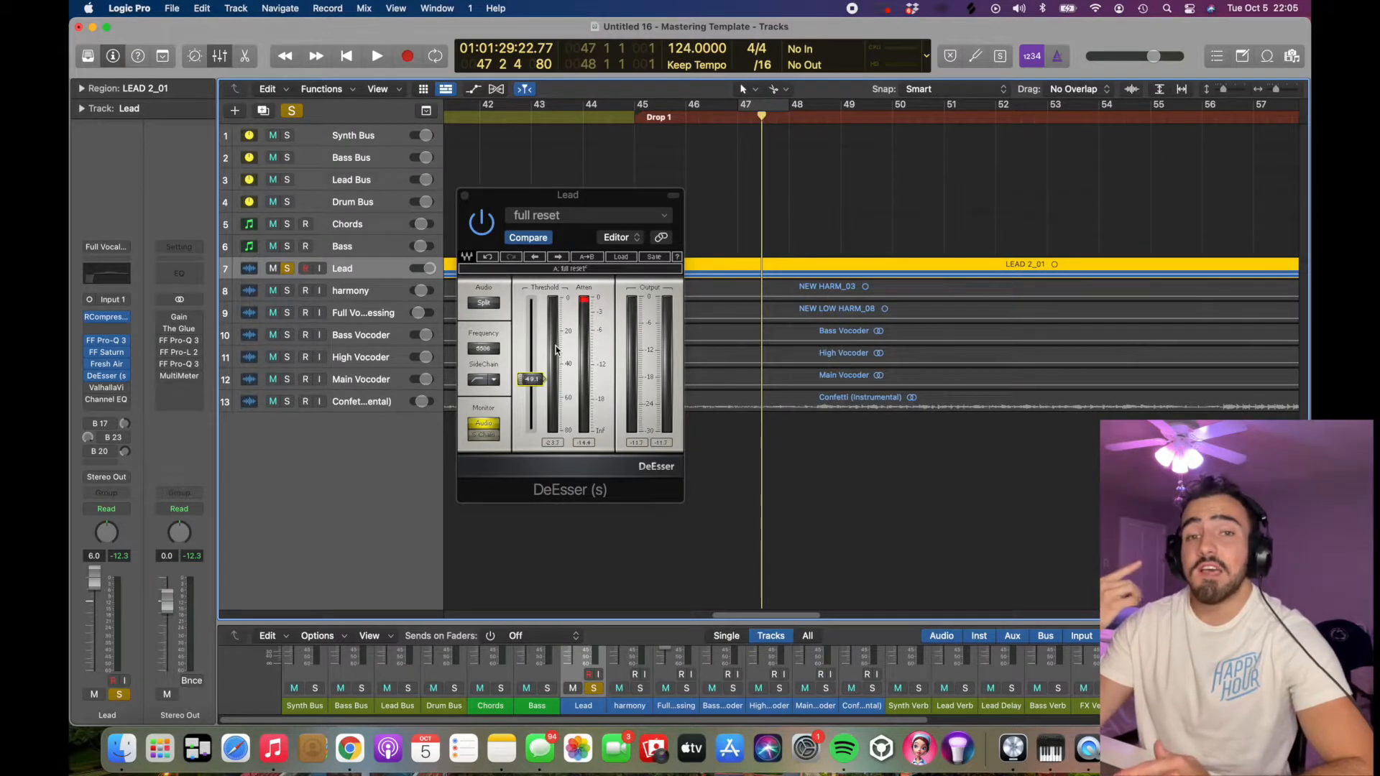
Step: Try an extremely low DeEsser threshold and play the vocal to hear exaggerated de-essing
{"action": "left_click", "coordinate": [535, 384]}
{"action": "left_click_drag", "start_coordinate": [531, 403], "coordinate": [531, 416]}
{"action": "key", "text": "space"}
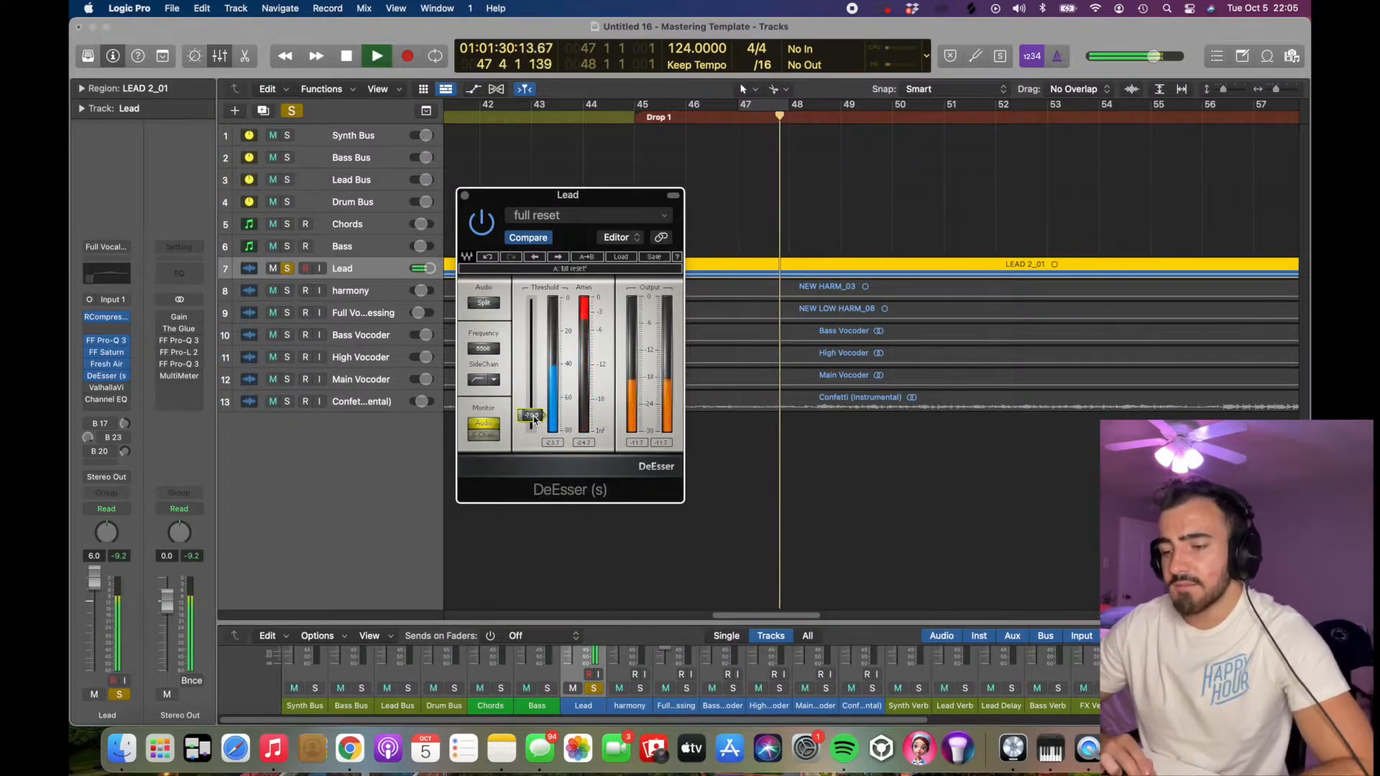
{"action": "key", "text": "space"}
Step: Loop bar 47, raise the DeEsser threshold to about -49 while listening, and close the plug-in window
{"action": "left_click", "coordinate": [749, 106]}
{"action": "key", "text": "space"}
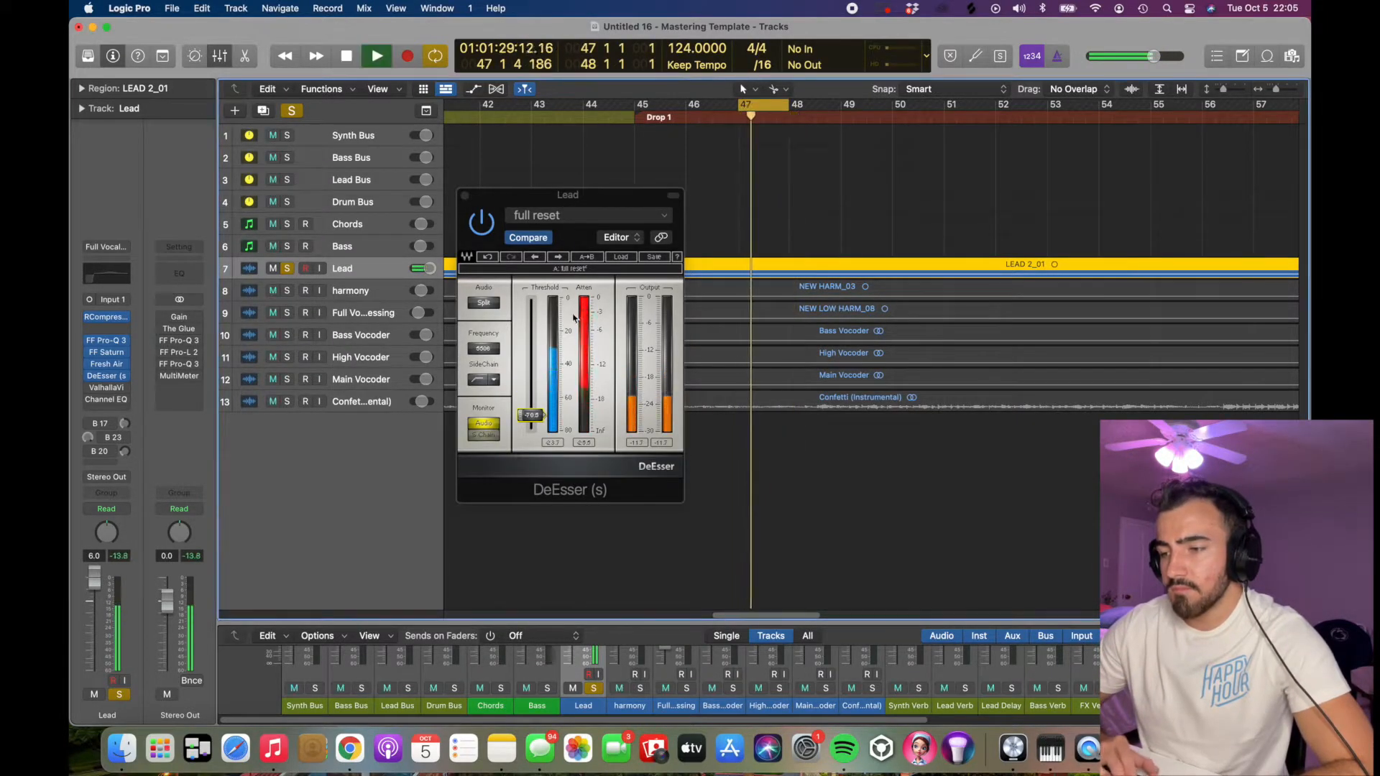
{"action": "left_click_drag", "start_coordinate": [538, 415], "coordinate": [544, 370]}
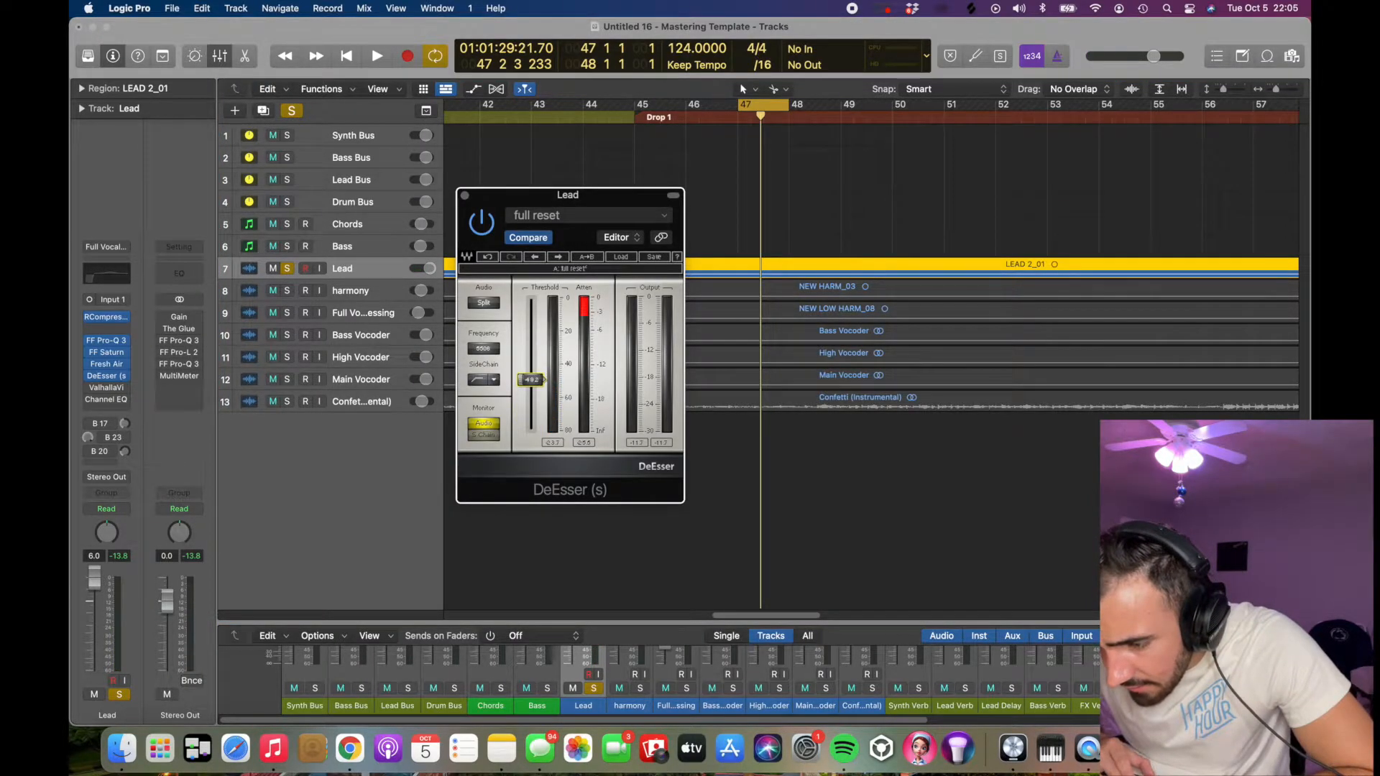
{"action": "key", "text": "space"}
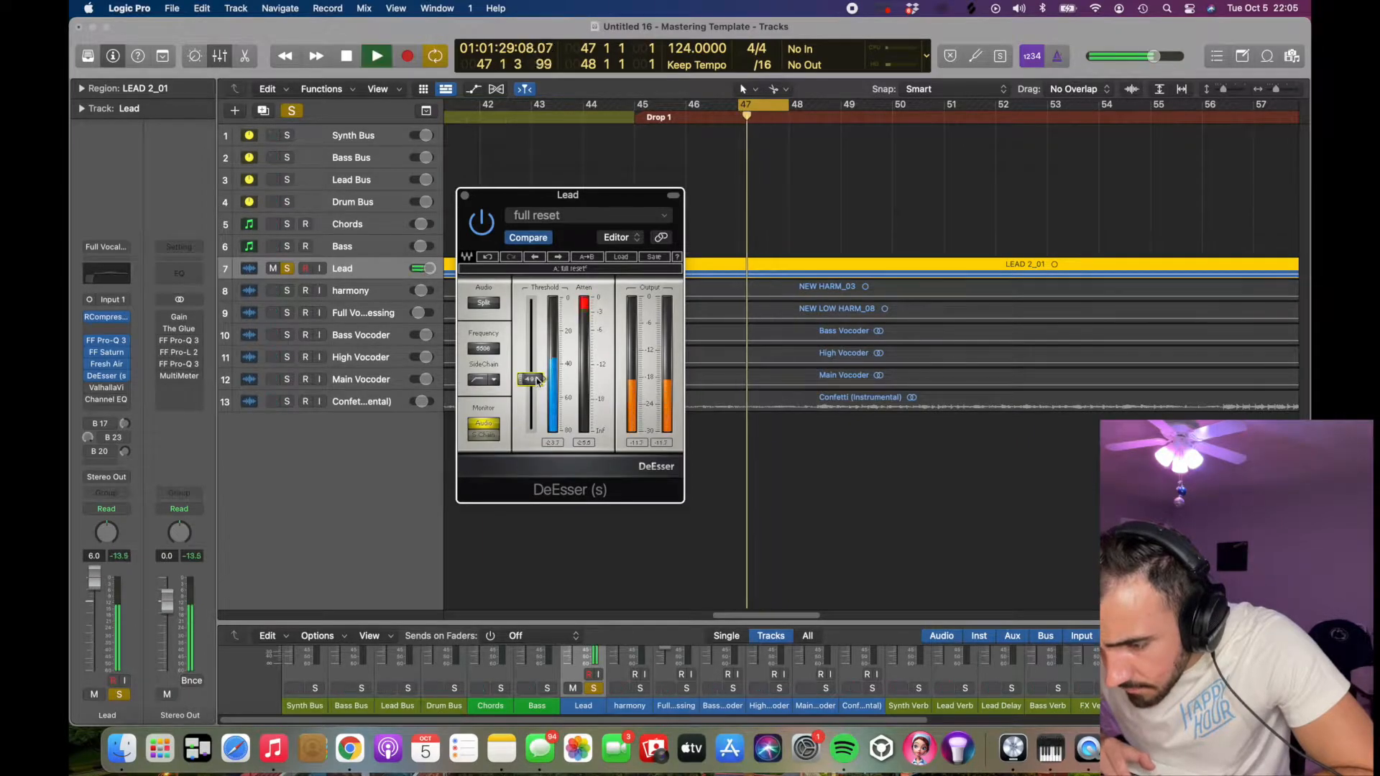
{"action": "key", "text": "space"}
{"action": "left_click", "coordinate": [465, 195]}
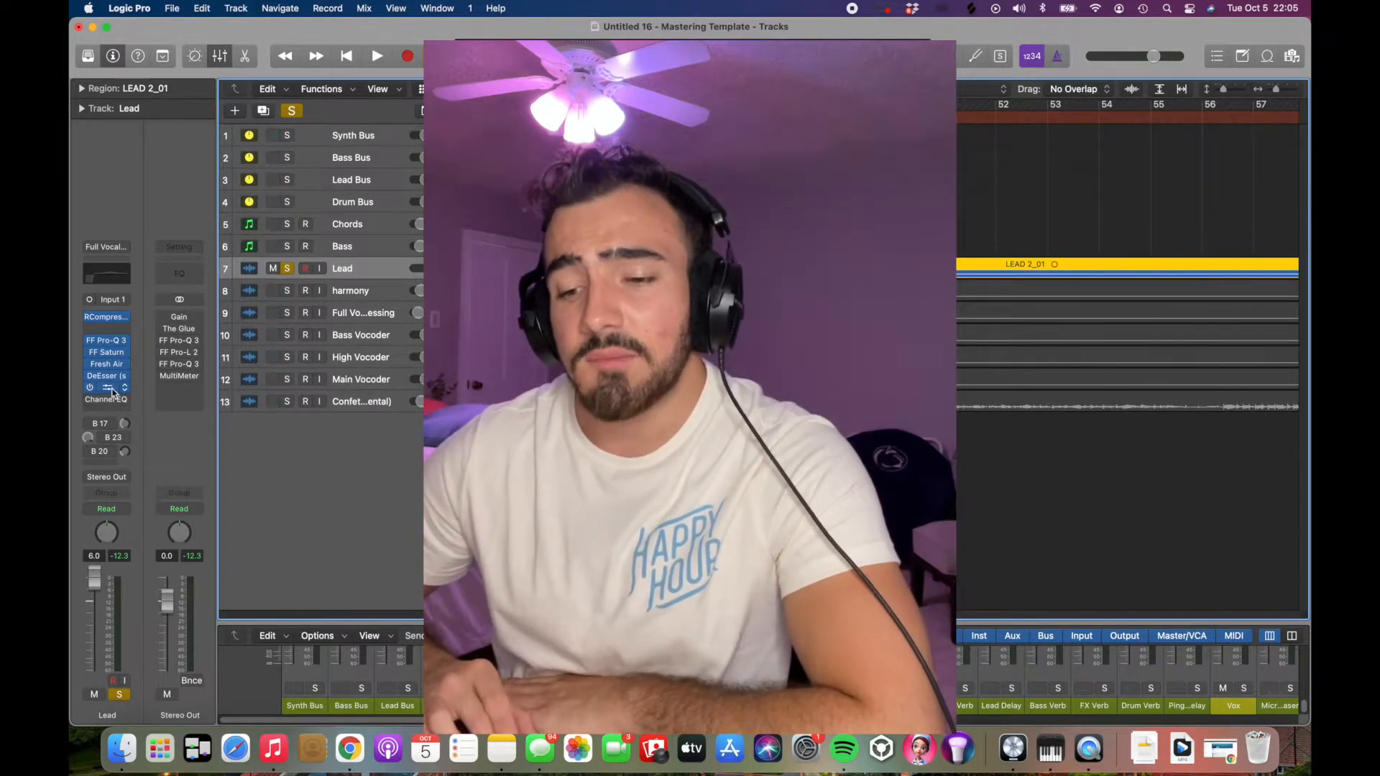
Step: Enable ValhallaVintageVerb on the Lead, play the looped vocal, and lower the reverb decay to 0.55 s
{"action": "left_click", "coordinate": [89, 389]}
{"action": "key", "text": "space"}
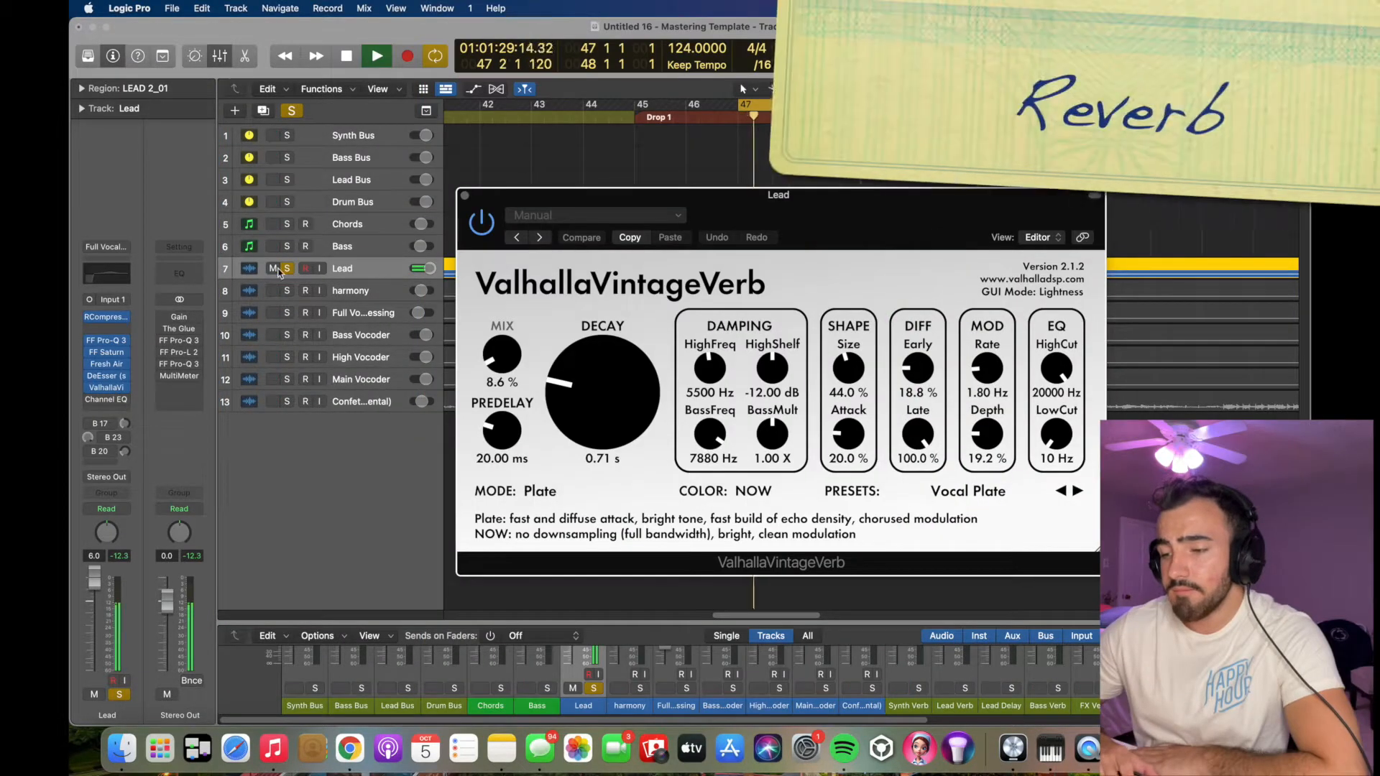
{"action": "key", "text": "space"}
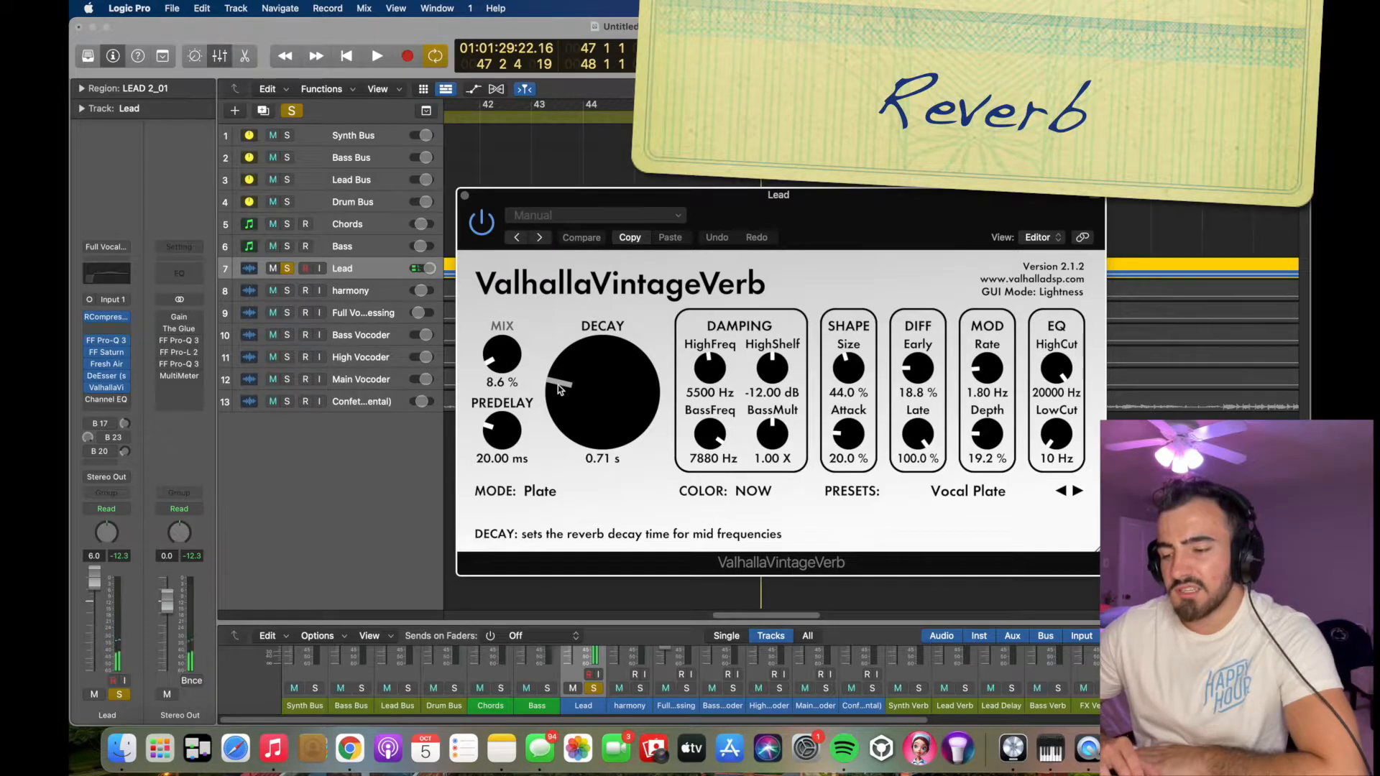
{"action": "left_click_drag", "start_coordinate": [559, 389], "coordinate": [561, 393]}
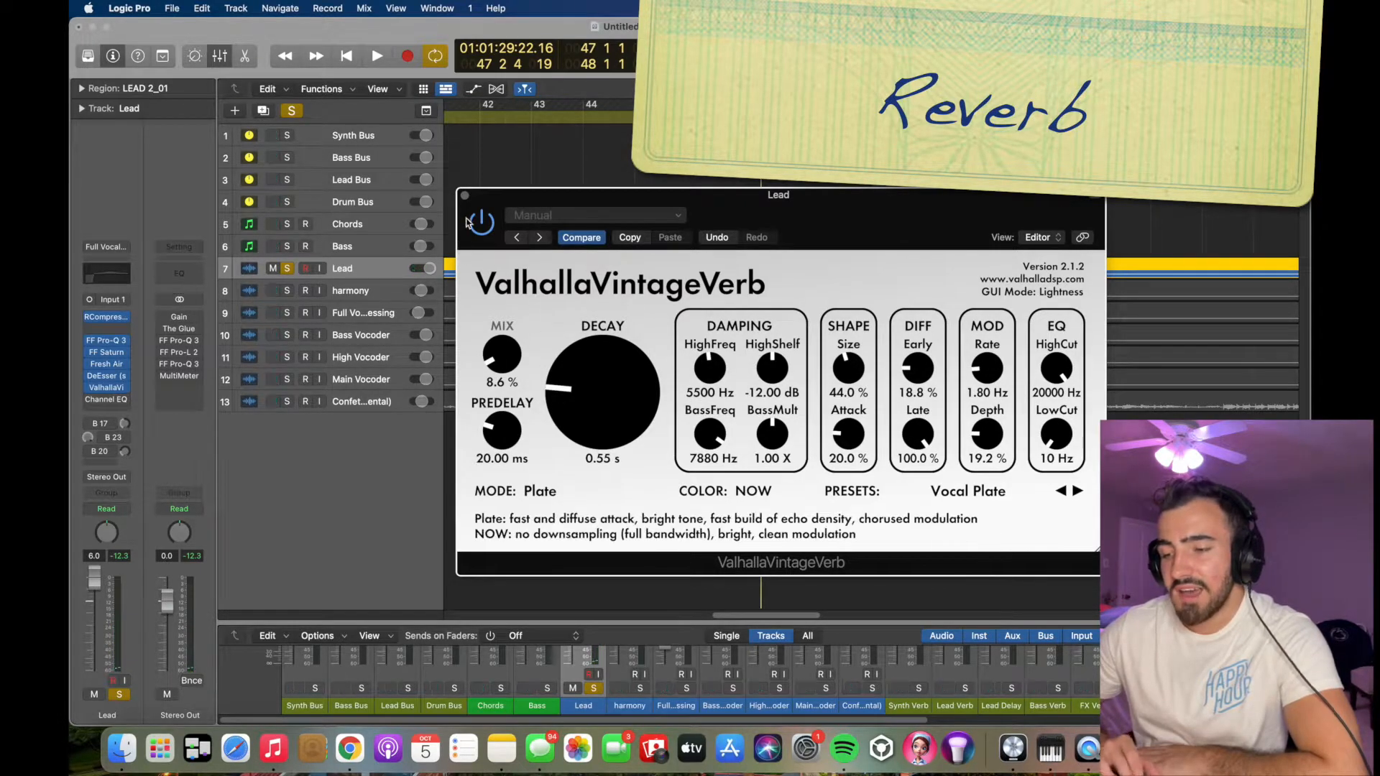
{"action": "left_click_drag", "start_coordinate": [484, 200], "coordinate": [352, 201]}
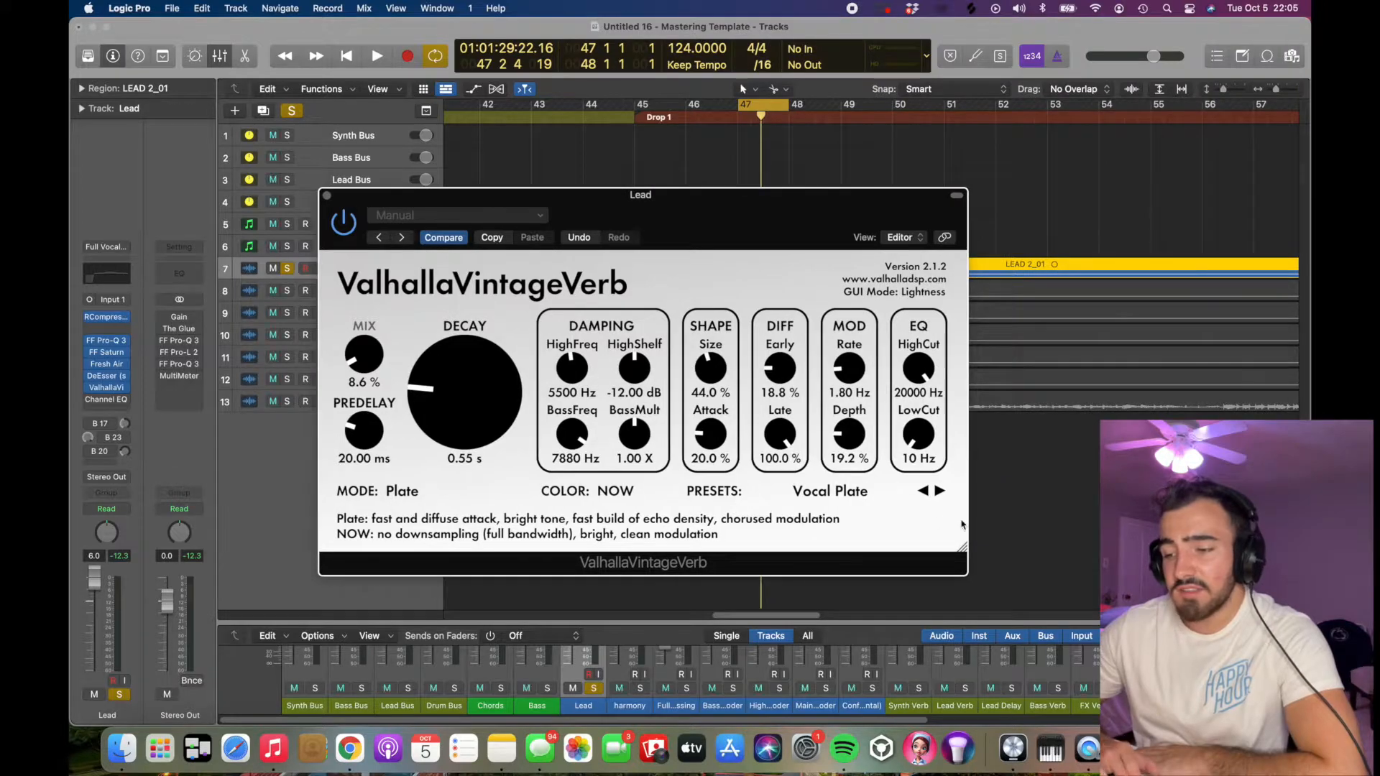
{"action": "left_click", "coordinate": [825, 496]}
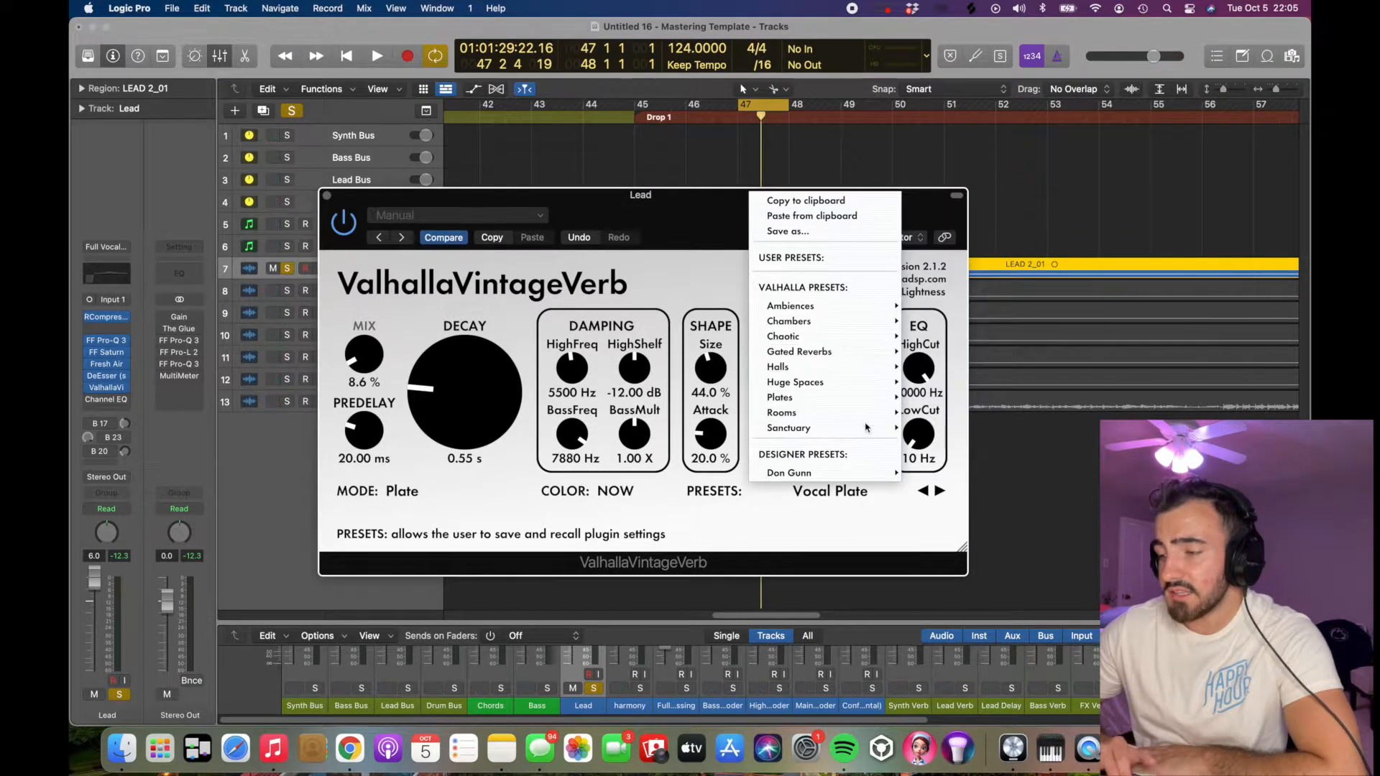
{"action": "mouse_move", "coordinate": [871, 400]}
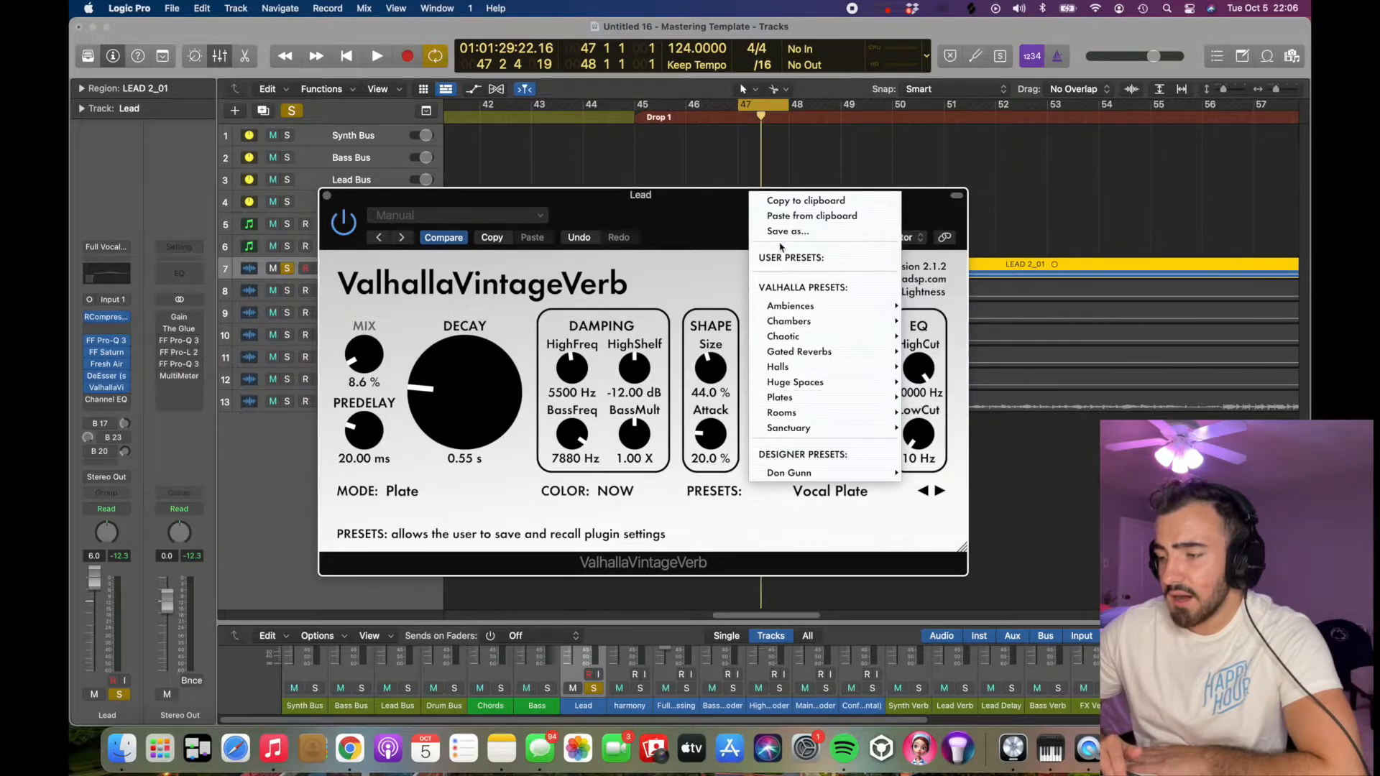
Step: Set the reverb decay to 0.44 s and the mix to 6.8%, and play the looped vocal
{"action": "left_click", "coordinate": [420, 394]}
{"action": "left_click_drag", "start_coordinate": [419, 394], "coordinate": [373, 371]}
{"action": "key", "text": "space"}
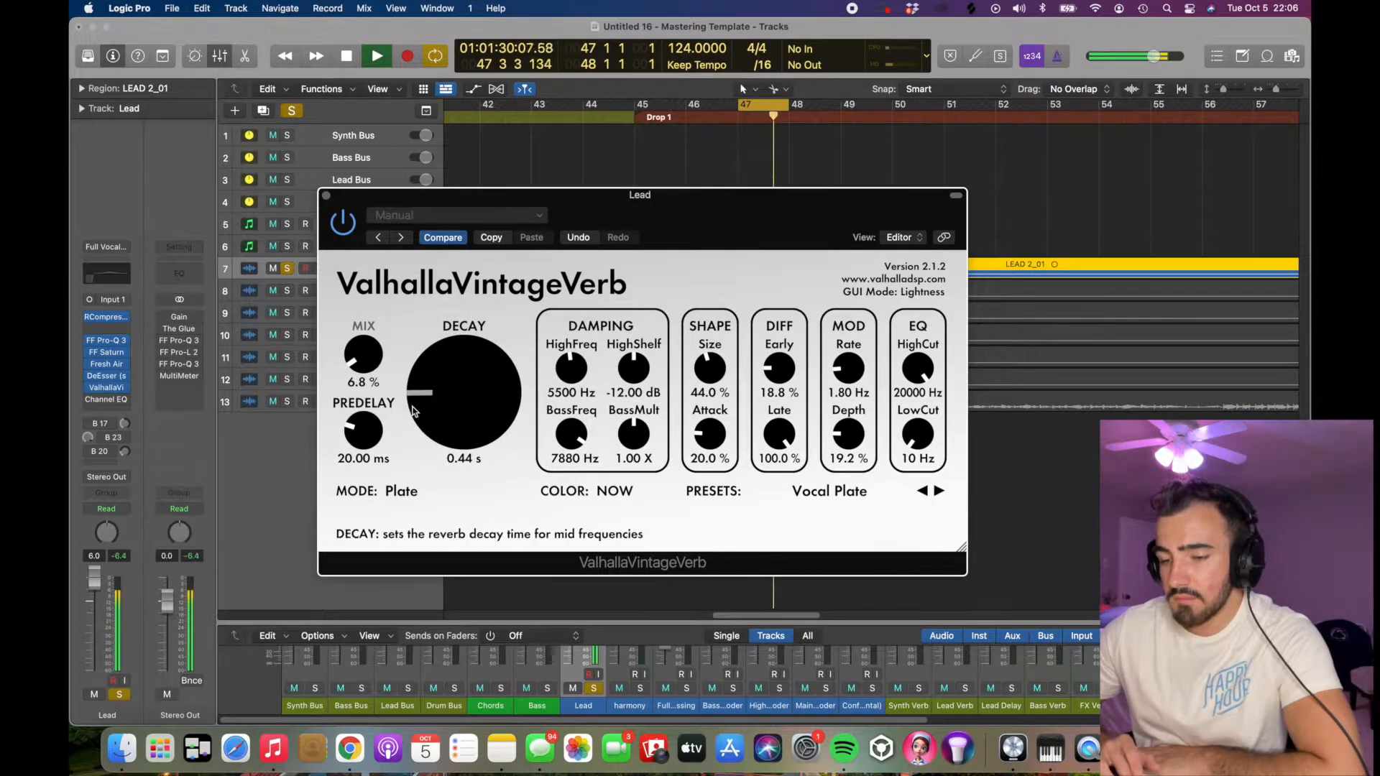
Step: Compare the looped vocal with ValhallaVintageVerb off and on, set its decay to 0.43 s, and close the plug-in window
{"action": "left_click", "coordinate": [340, 223]}
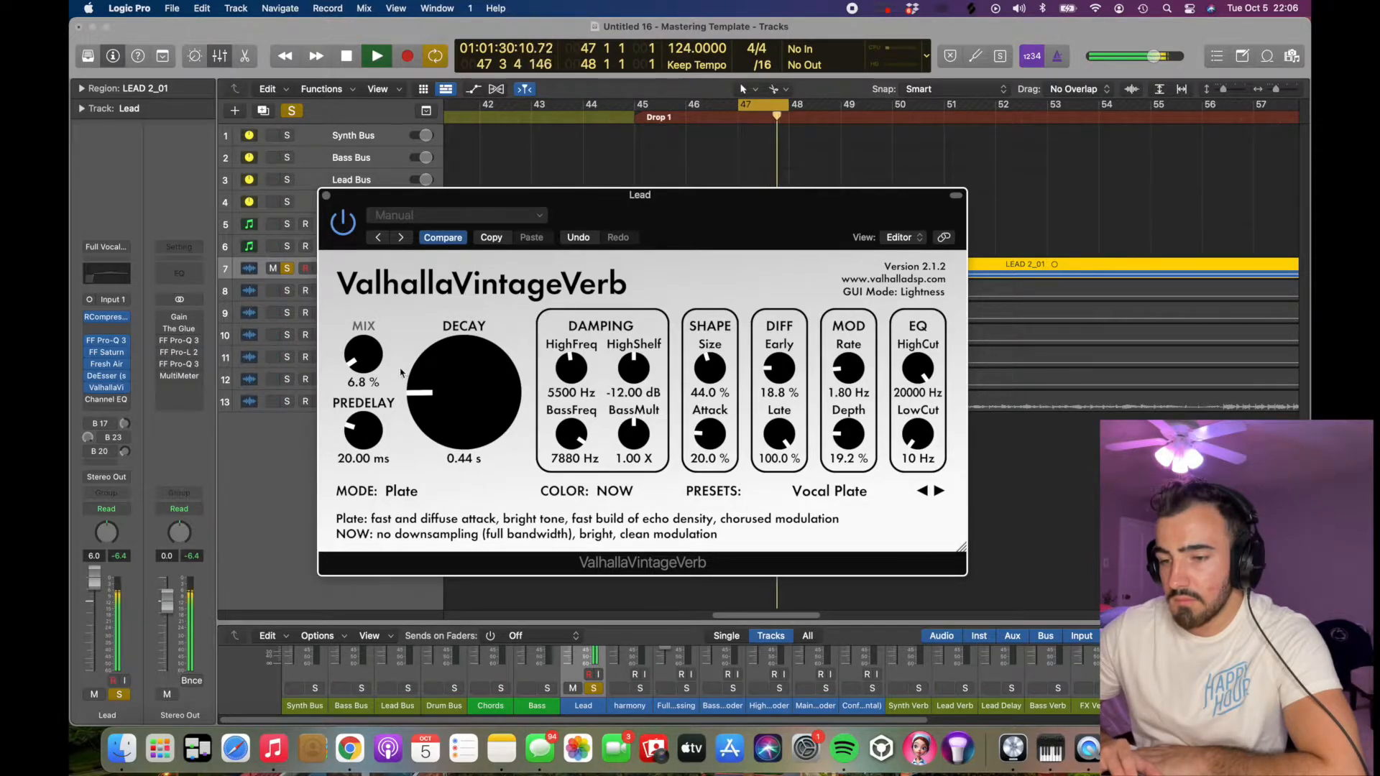
{"action": "scroll", "coordinate": [422, 401], "scroll_direction": "down", "scroll_amount": 1}
{"action": "key", "text": "space"}
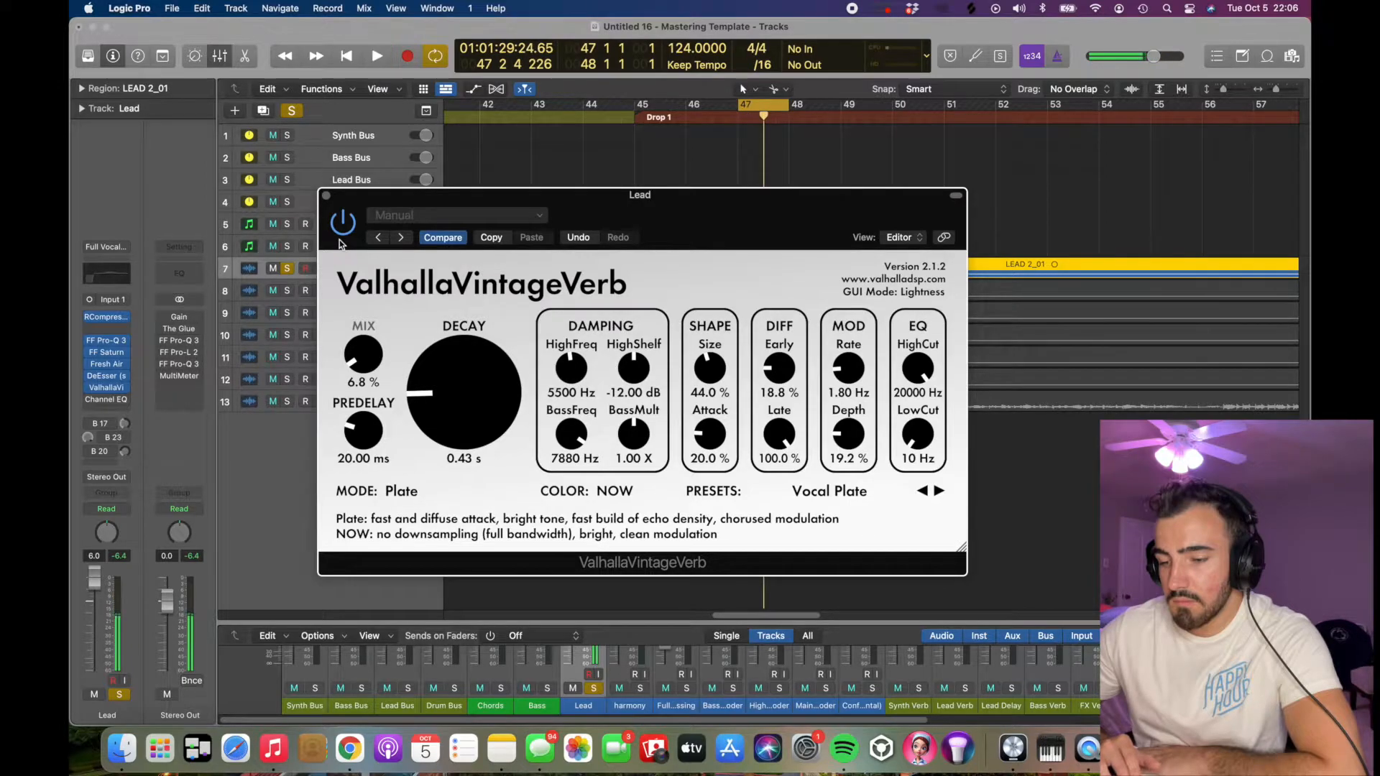
{"action": "left_click", "coordinate": [327, 195]}
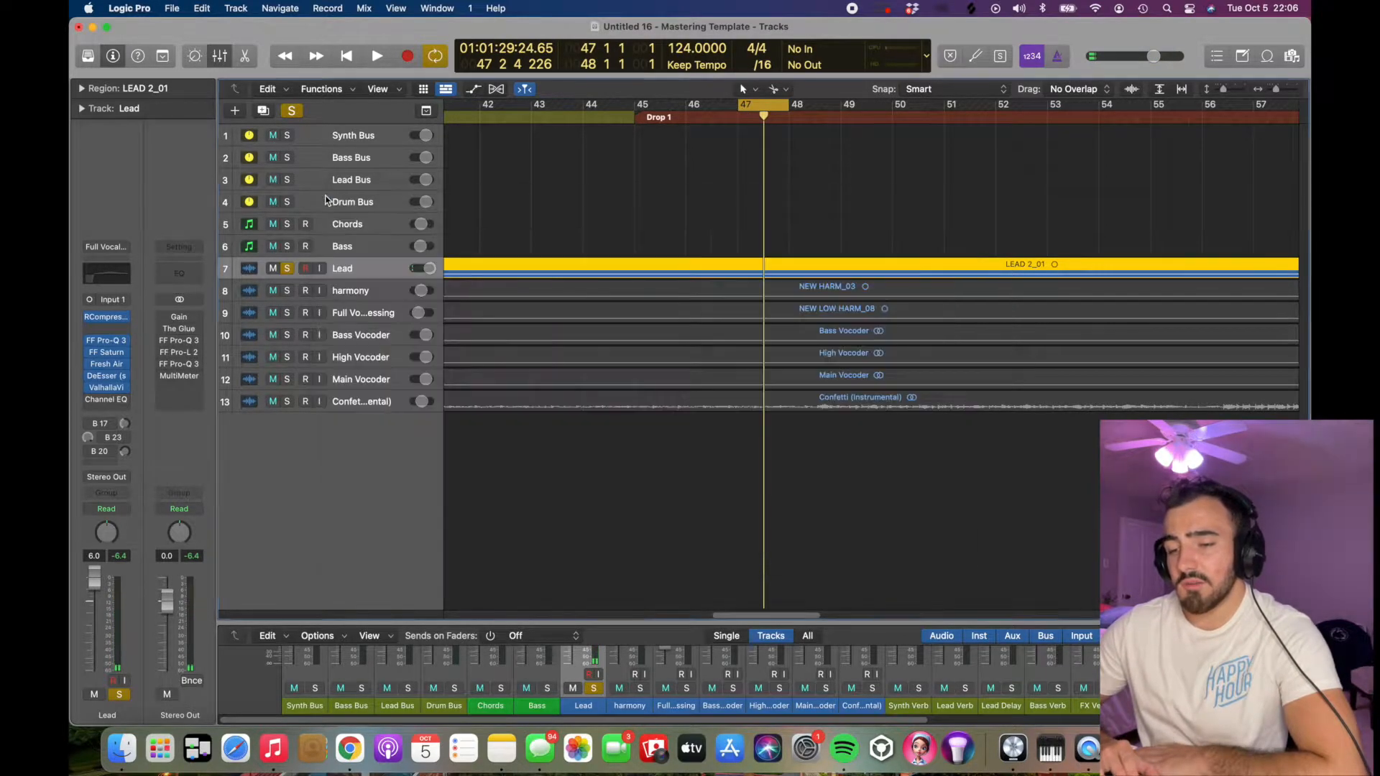
Step: Enable the Channel EQ on the Lead and raise its low cut to 90 Hz while the vocal plays
{"action": "left_click", "coordinate": [106, 400]}
{"action": "key", "text": "space"}
{"action": "left_click_drag", "start_coordinate": [619, 408], "coordinate": [641, 408]}
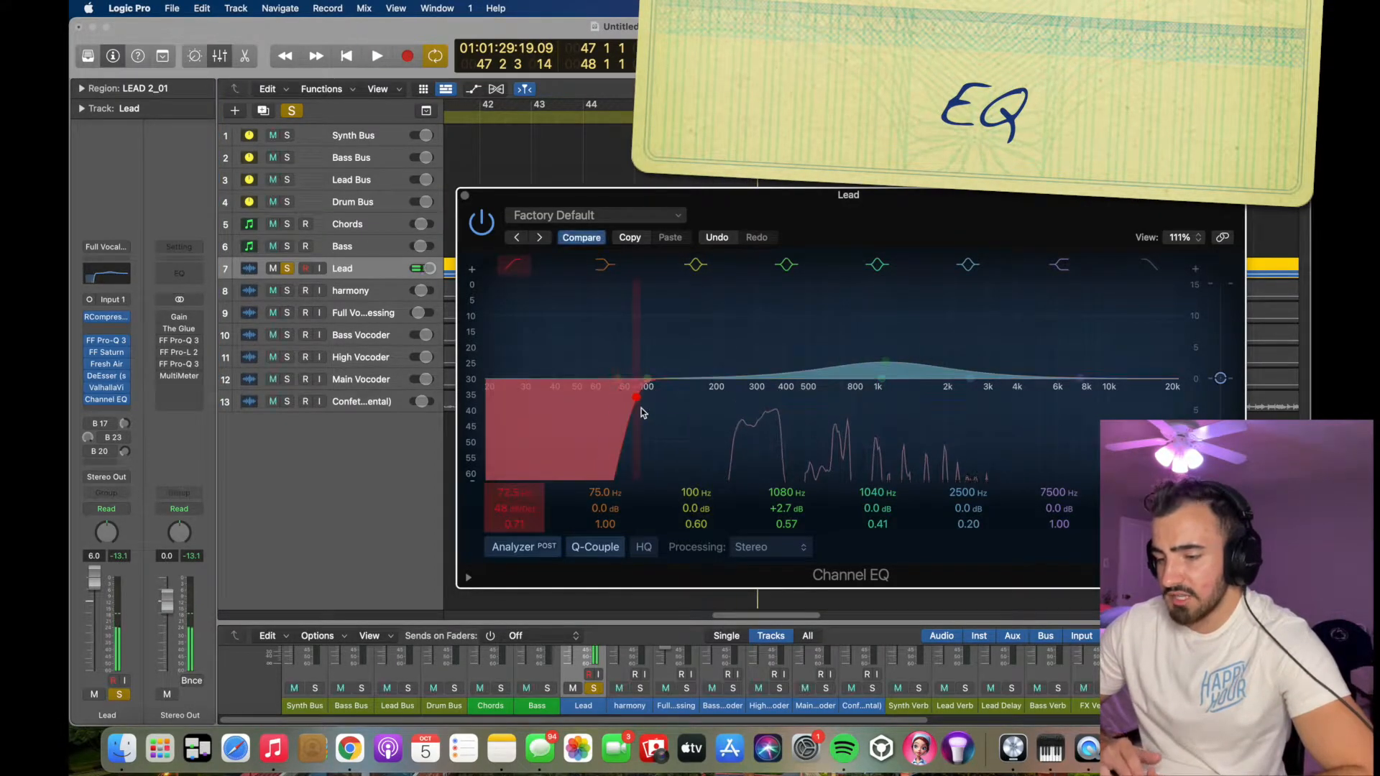
Step: Set the Channel EQ's mid boost to +1.6 dB at 1420 Hz while listening, and close the plug-in window
{"action": "key", "text": "space"}
{"action": "left_click_drag", "start_coordinate": [866, 340], "coordinate": [895, 351]}
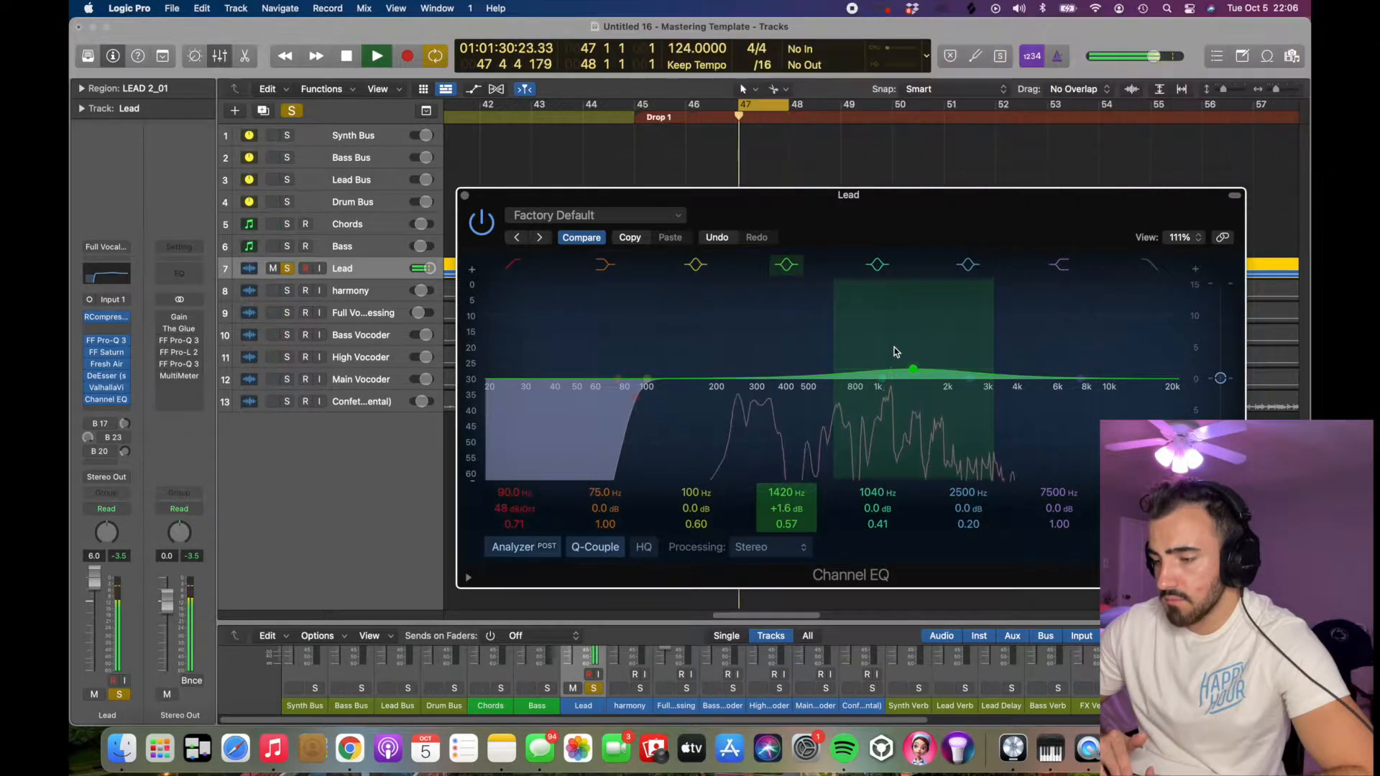
{"action": "key", "text": "space"}
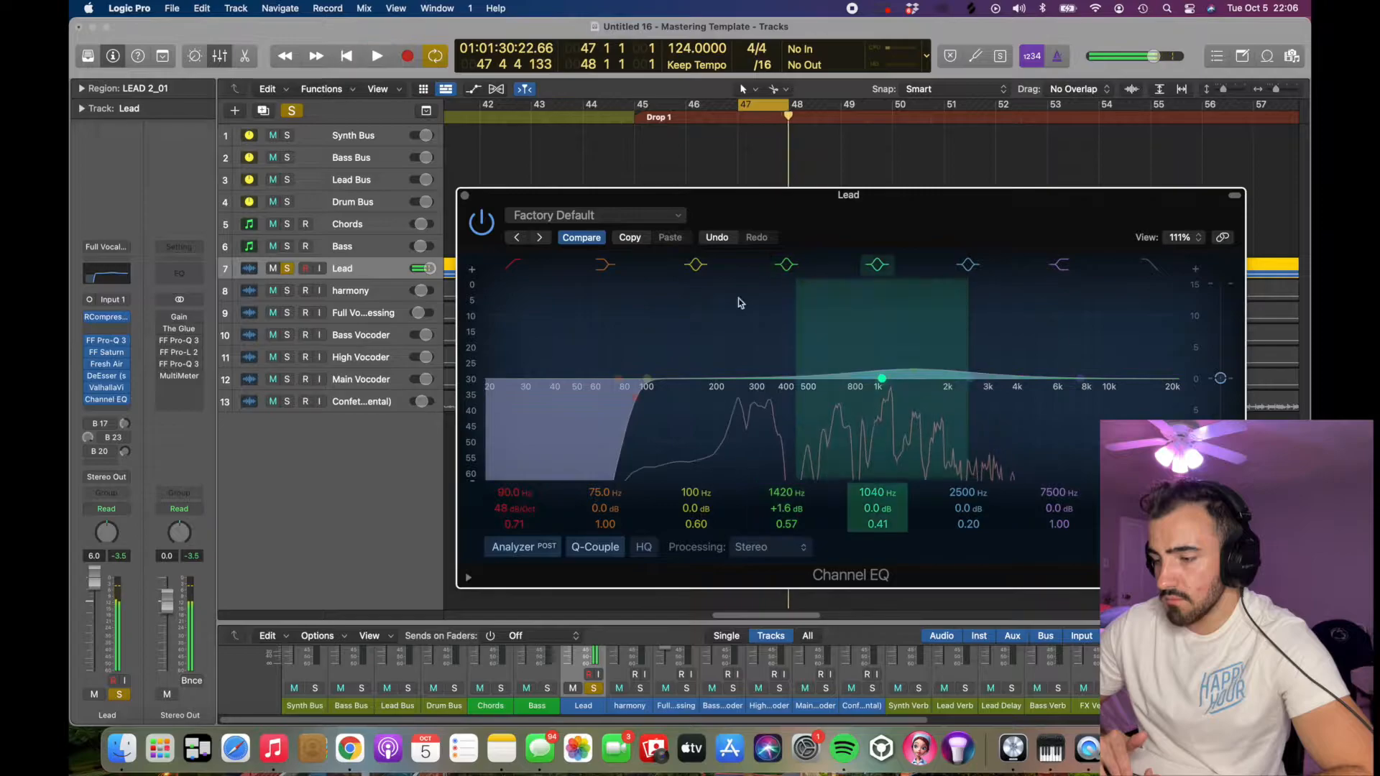
{"action": "left_click", "coordinate": [465, 195]}
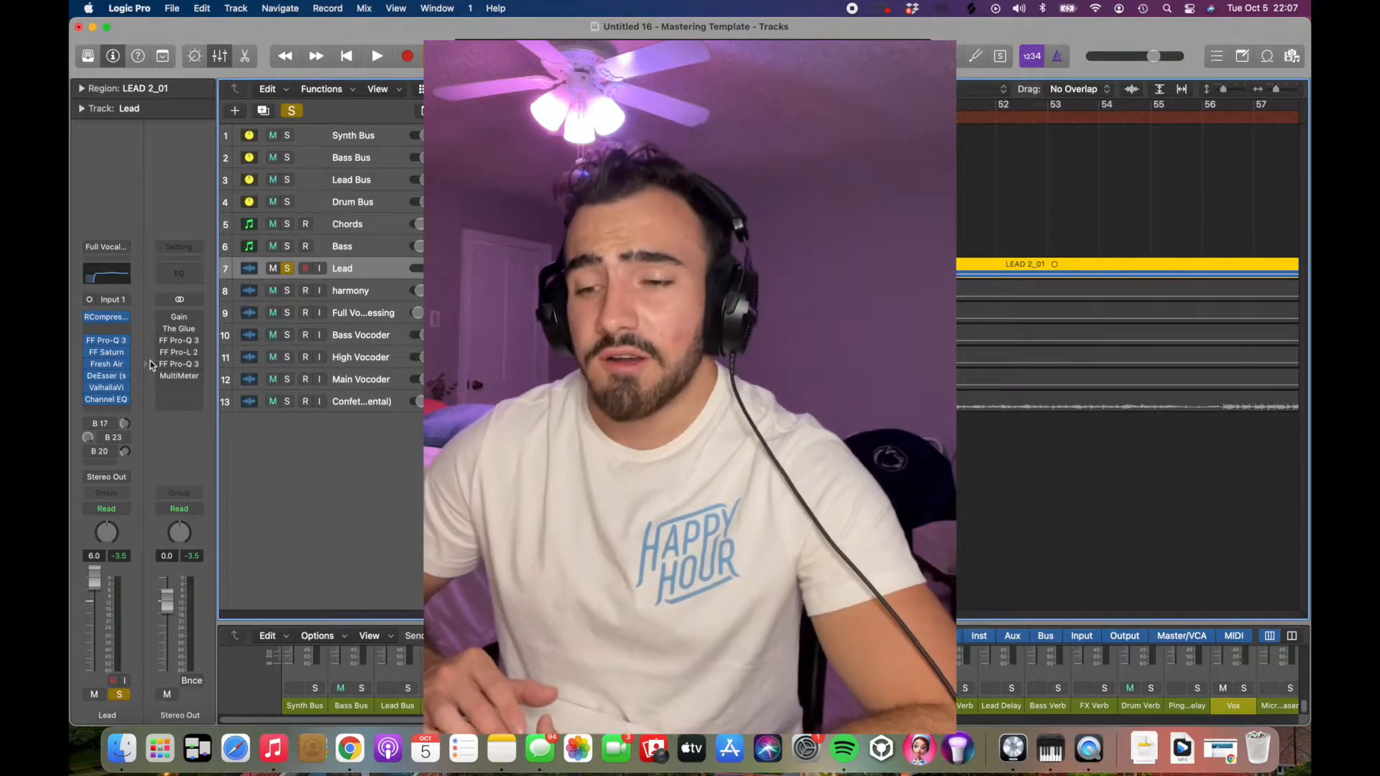
Step: Play the looped vocal and toggle the Lead's whole insert chain off and on to compare raw and processed sound
{"action": "key", "text": "y"}
{"action": "key", "text": "space"}
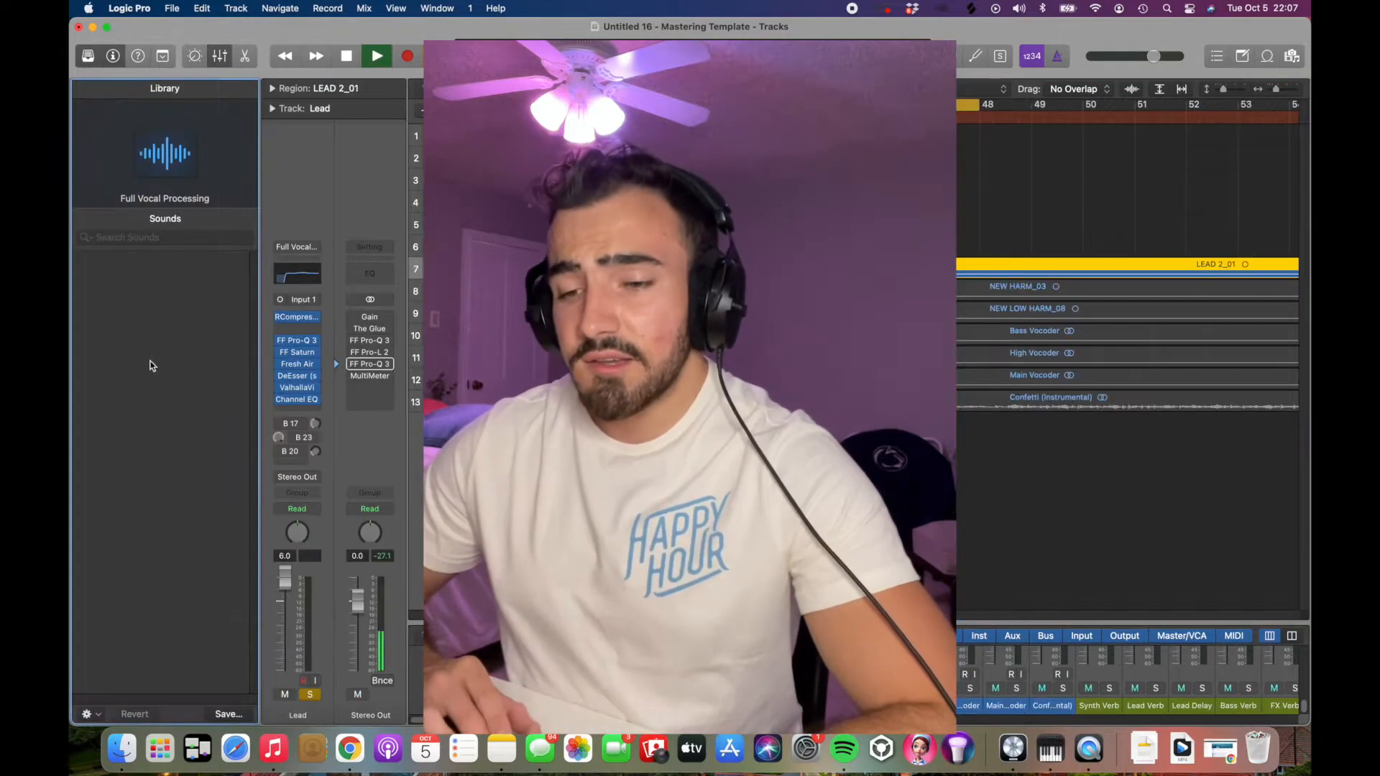
{"action": "left_click_drag", "start_coordinate": [281, 319], "coordinate": [283, 393]}
{"action": "left_click_drag", "start_coordinate": [282, 319], "coordinate": [283, 425]}
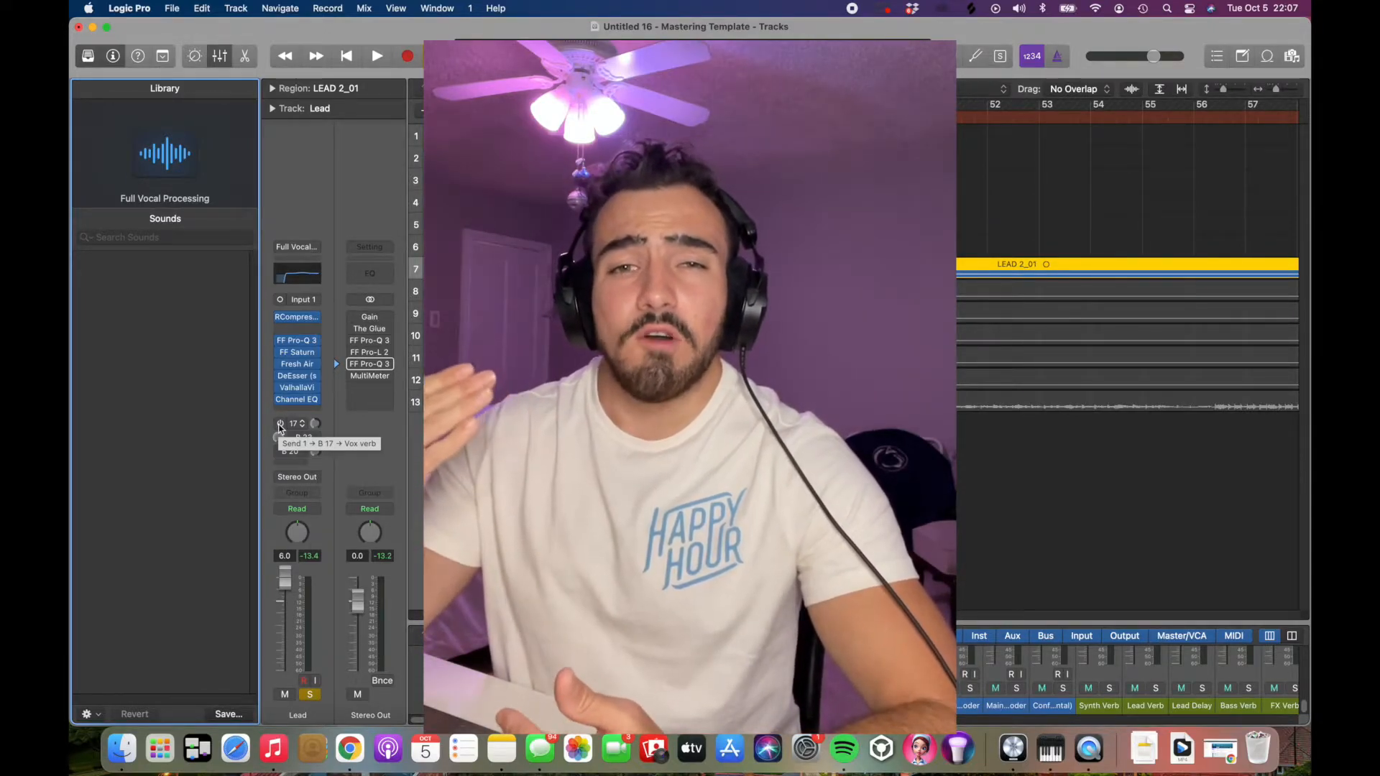
Step: Enable the Lead's Bus 17 send to Vox verb, display that bus's channel strip, and play the looped vocal
{"action": "left_click", "coordinate": [279, 424]}
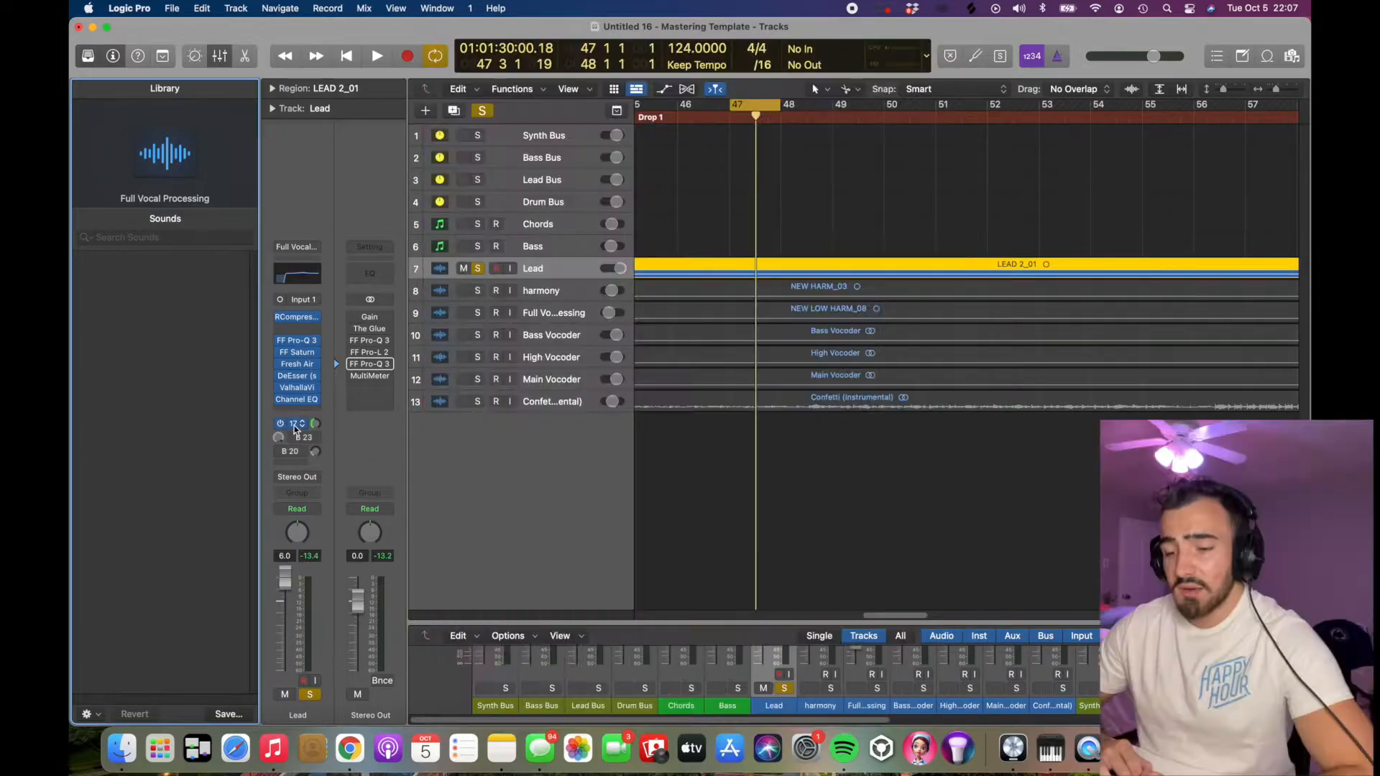
{"action": "left_click", "coordinate": [293, 425]}
{"action": "left_click", "coordinate": [331, 397]}
{"action": "key", "text": "space"}
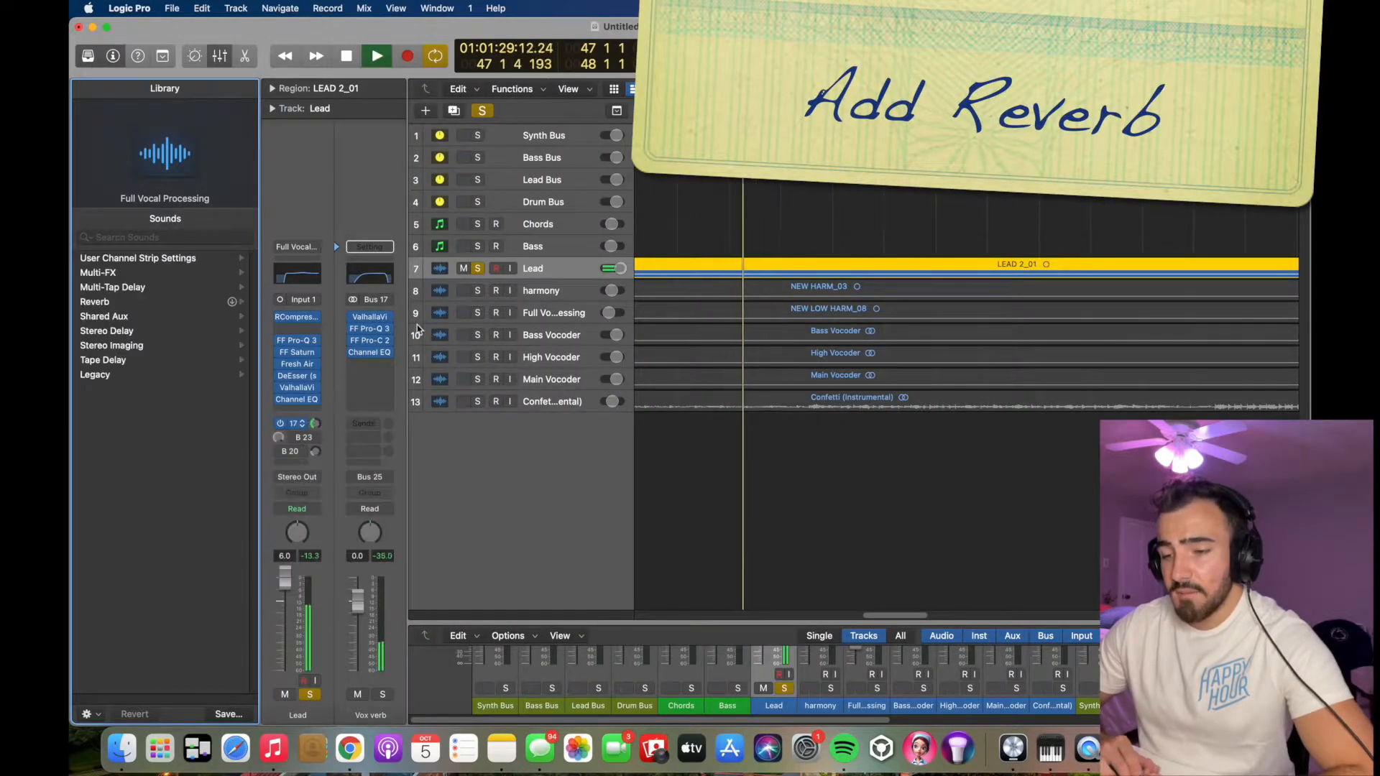
{"action": "key", "text": "space"}
{"action": "key", "text": "c"}
{"action": "key", "text": "c"}
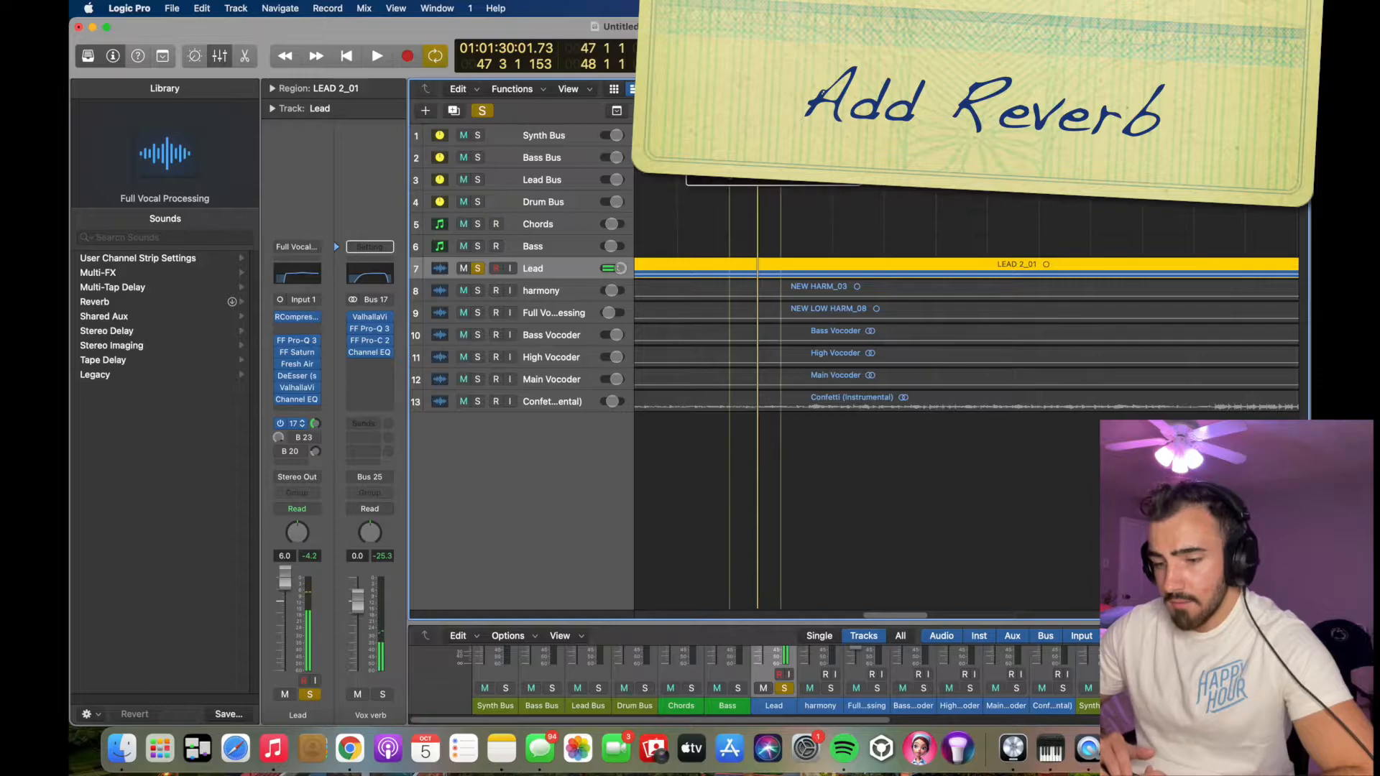
Step: Open Pro-C 2 on Vox verb and toggle the Lead's Bus 23 send during playback to compare the side-chained reverb
{"action": "left_click", "coordinate": [377, 344]}
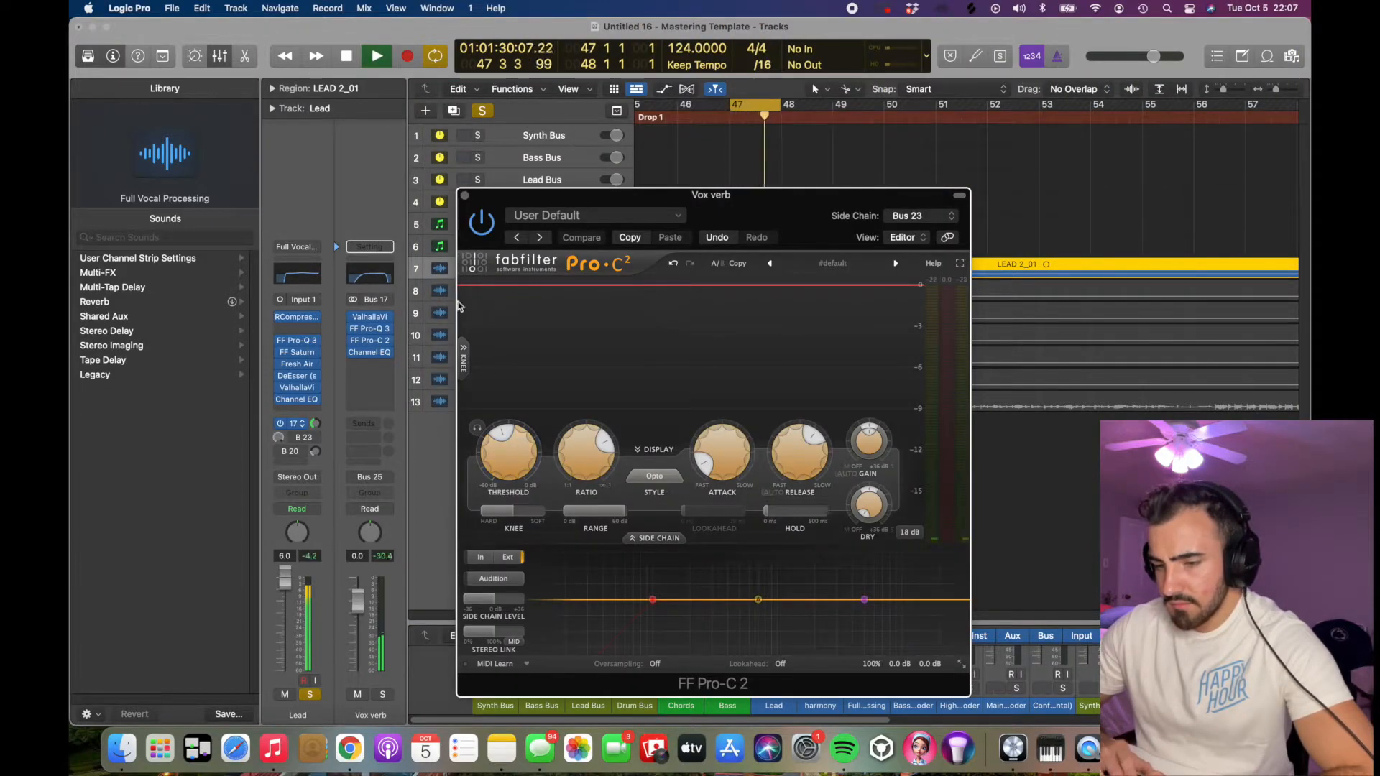
{"action": "left_click", "coordinate": [295, 438]}
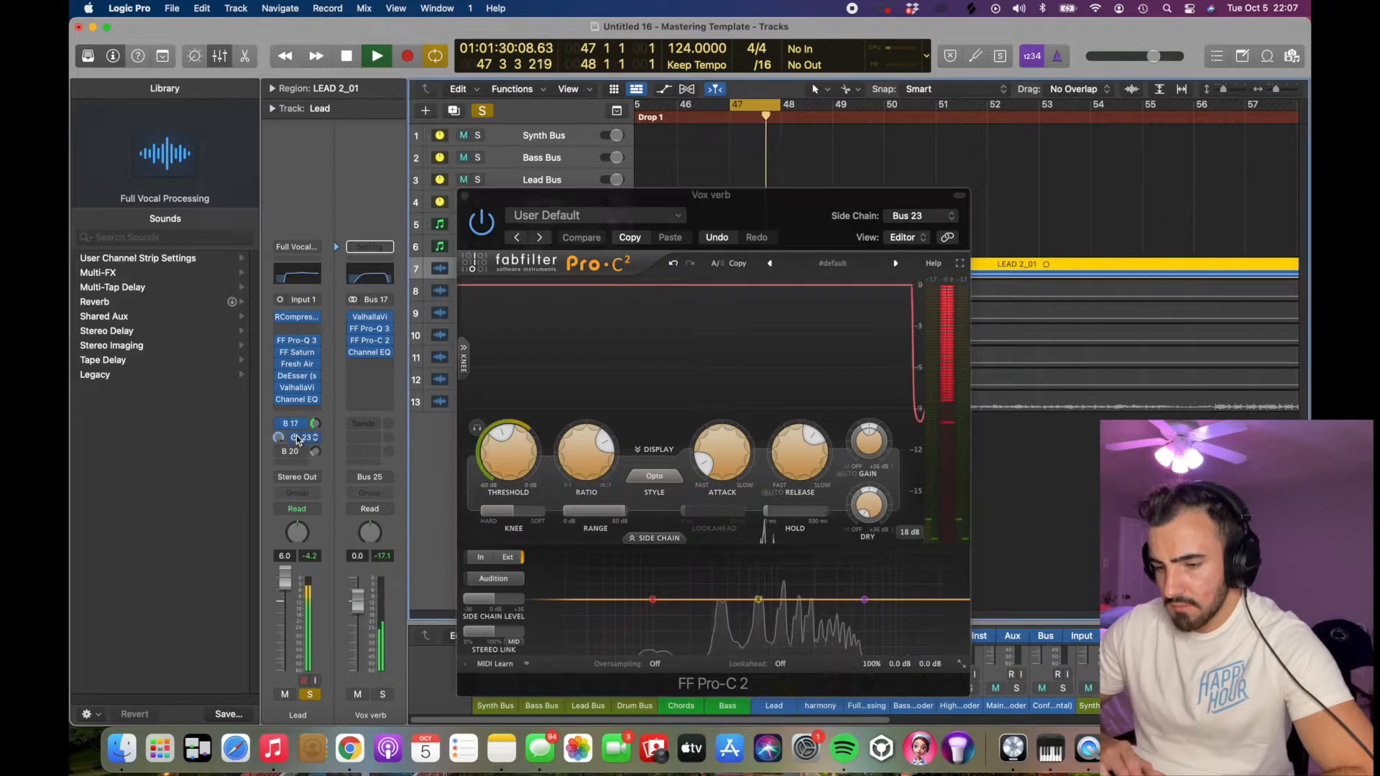
{"action": "key", "text": "space"}
{"action": "left_click", "coordinate": [465, 197]}
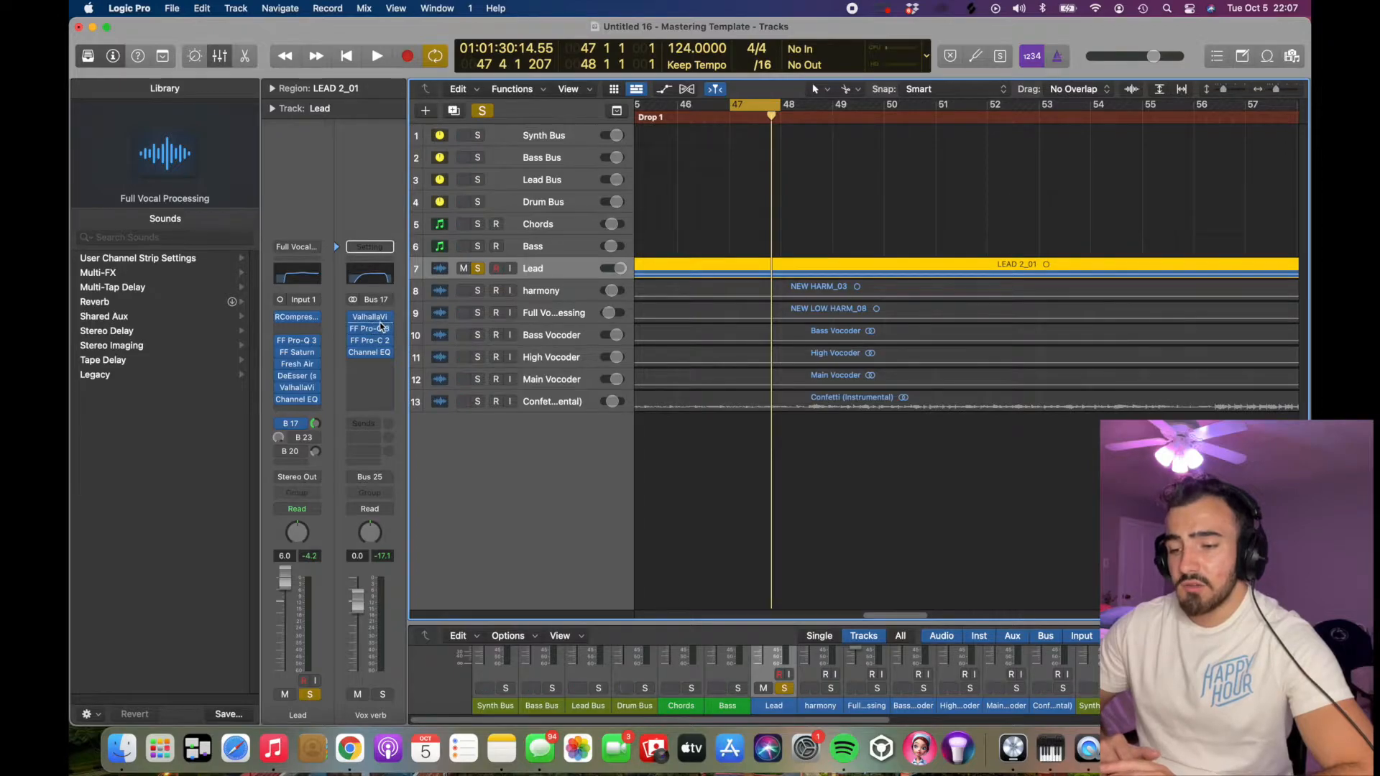
Step: Review the Vox verb's Channel EQ curve and the side-chain source of its Pro-C 2 compressor, and close both plug-ins
{"action": "left_click", "coordinate": [366, 277]}
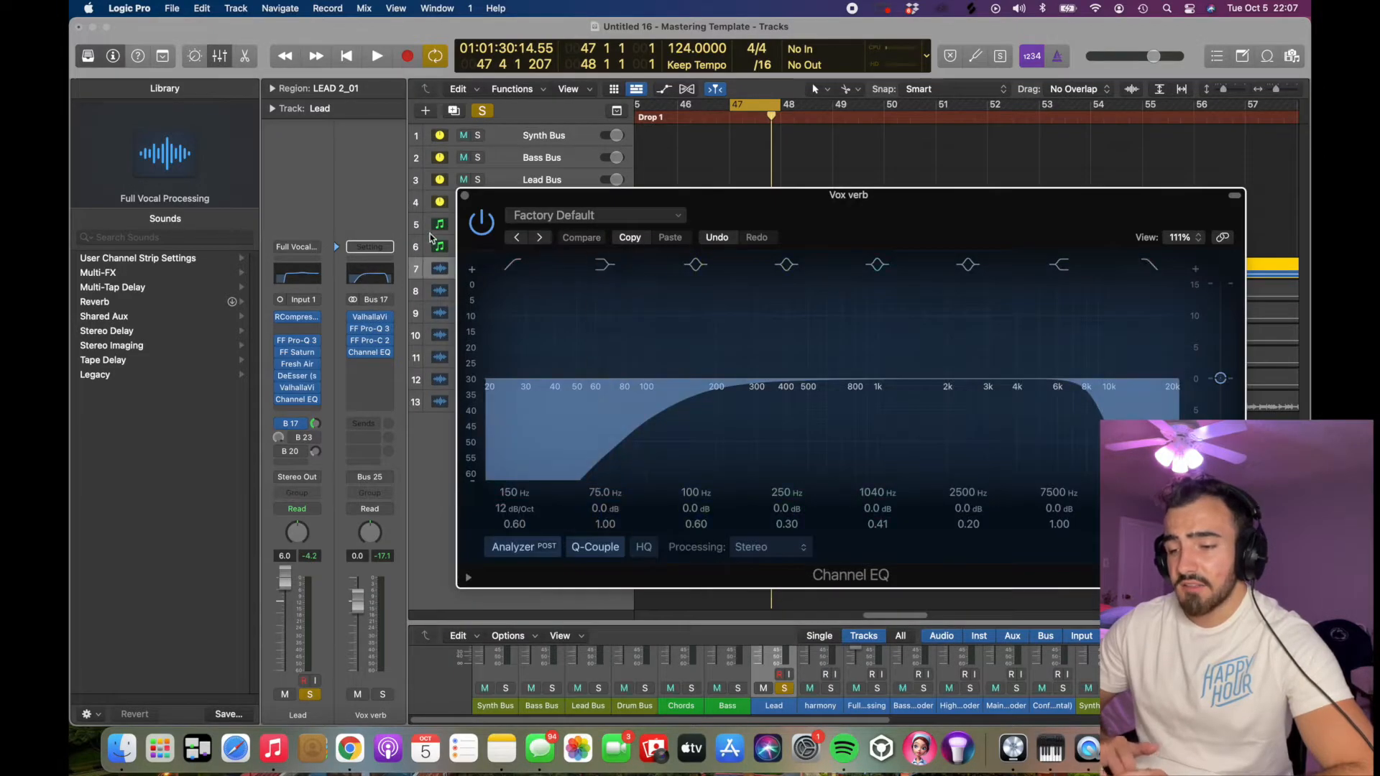
{"action": "left_click", "coordinate": [465, 195]}
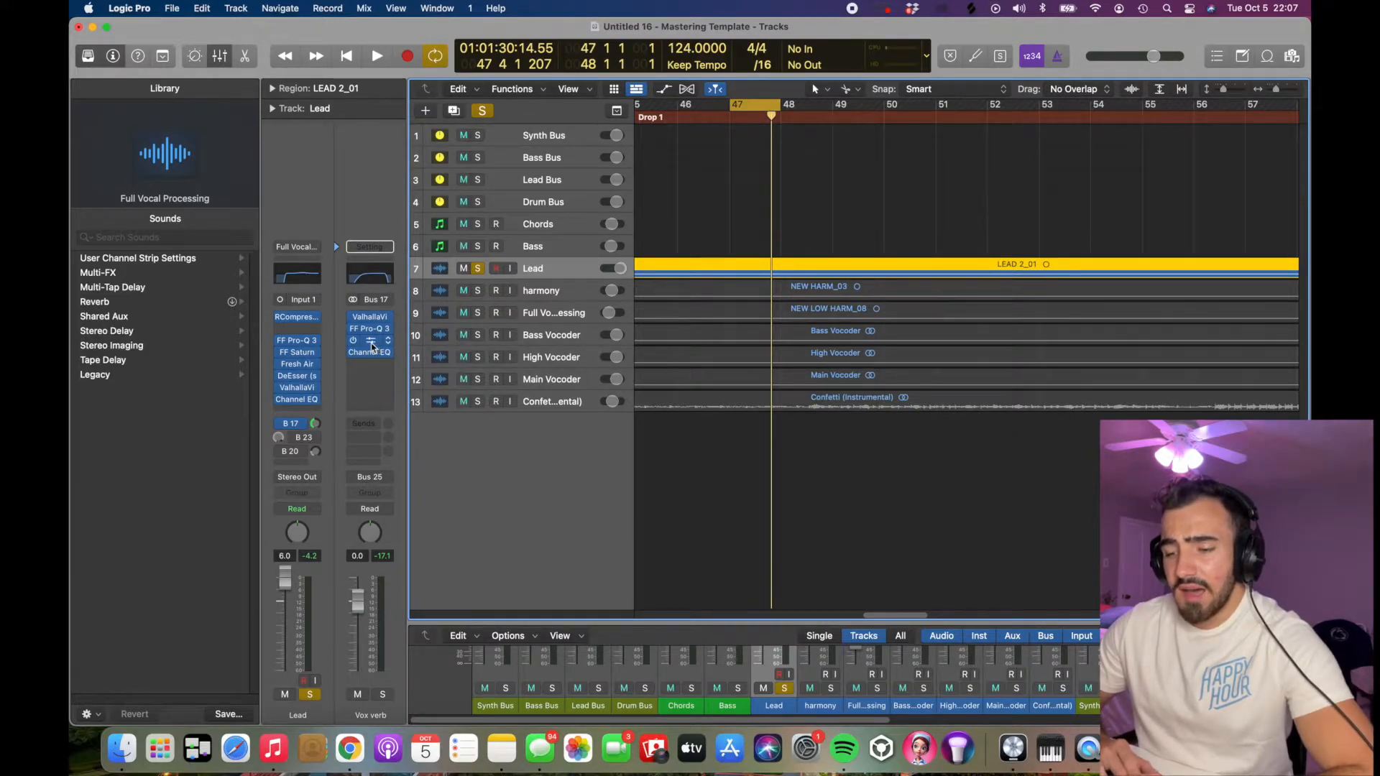
{"action": "left_click", "coordinate": [372, 343]}
{"action": "key", "text": "space"}
{"action": "key", "text": "space"}
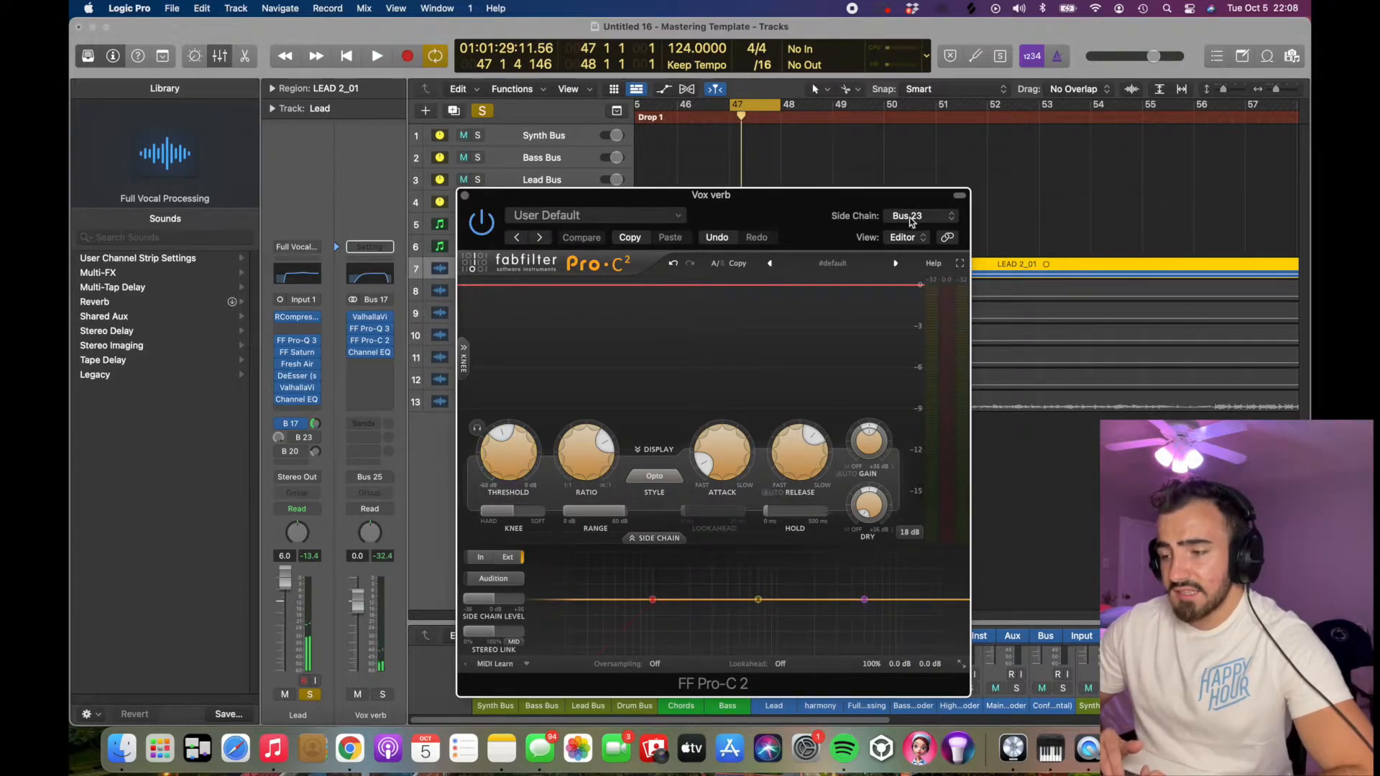
{"action": "left_click", "coordinate": [465, 196]}
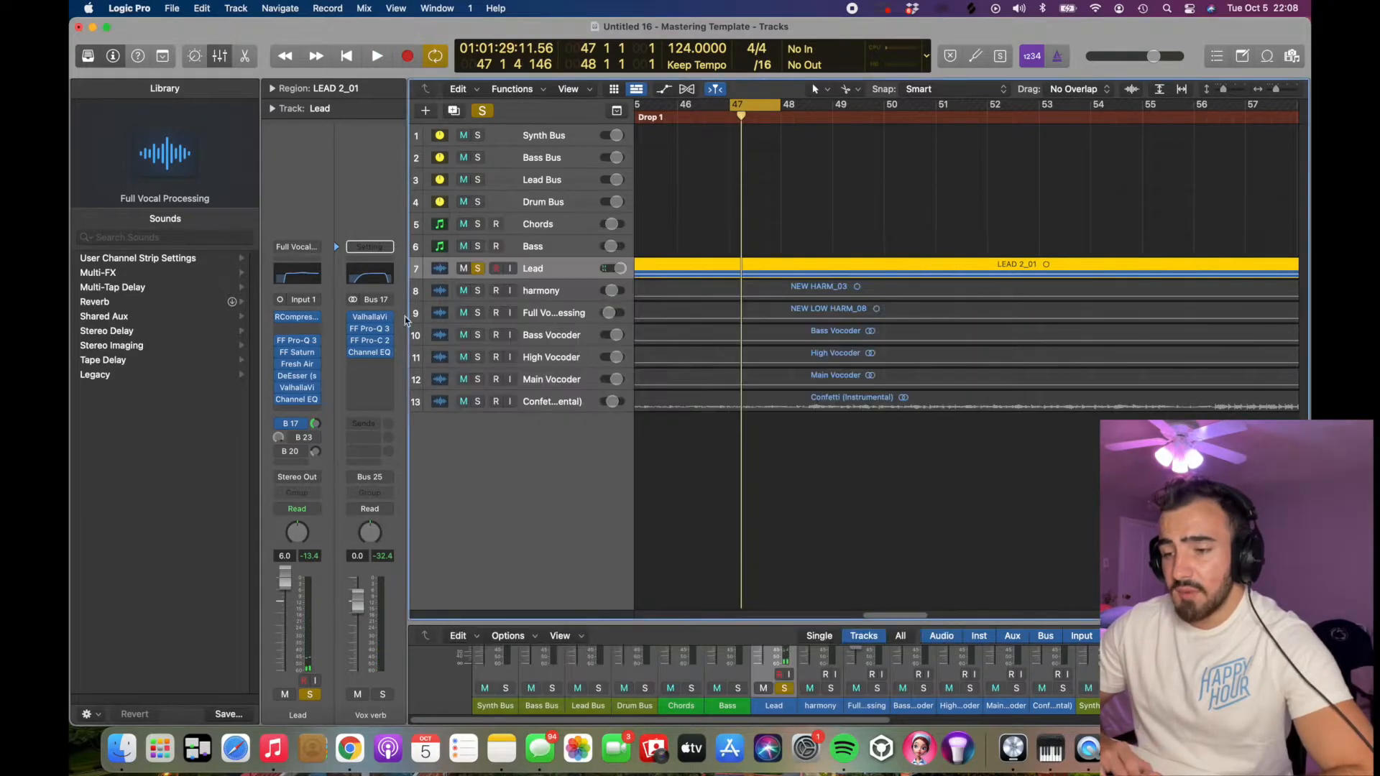
Step: Set the Lead's second send to Bus 23, Vox SC Trigger, in Pre Fader mode
{"action": "left_click", "coordinate": [285, 439]}
{"action": "left_click", "coordinate": [284, 437]}
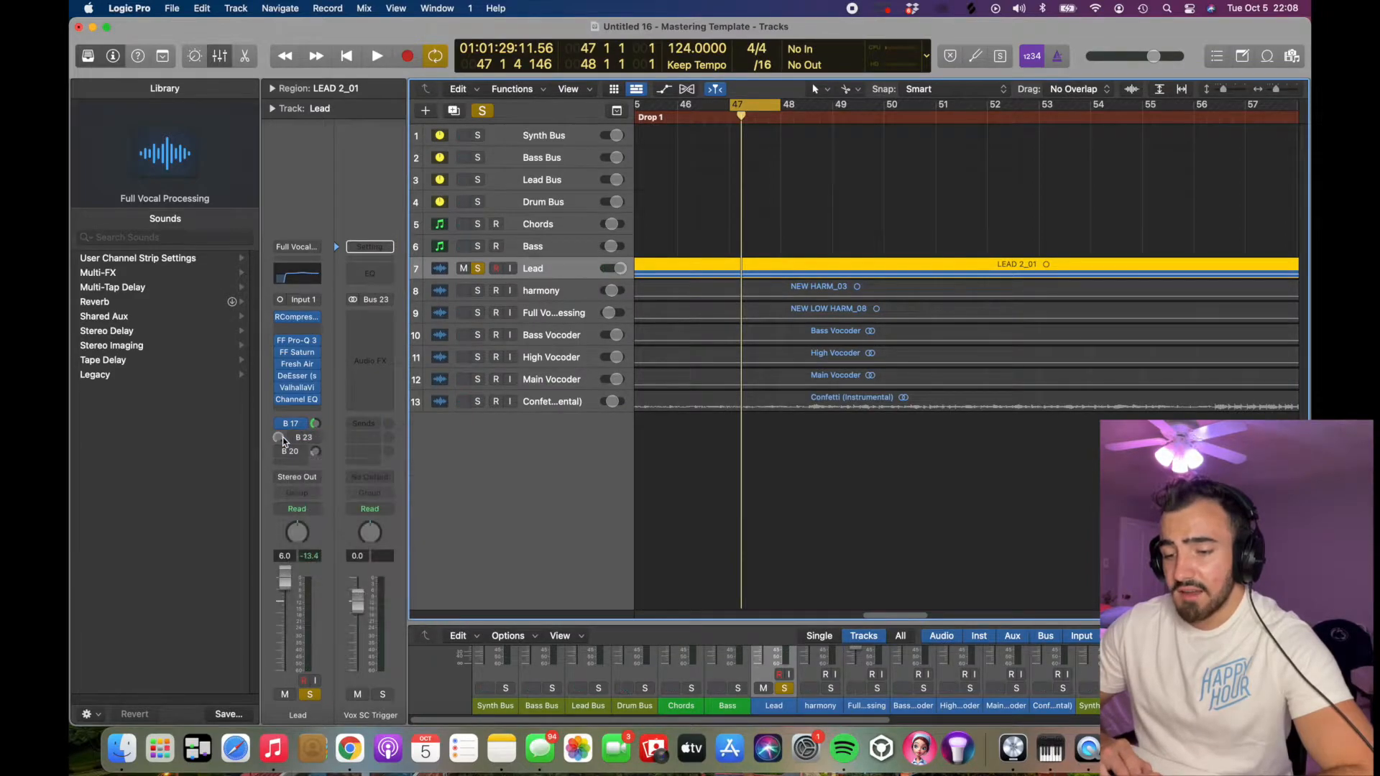
{"action": "left_click", "coordinate": [294, 440]}
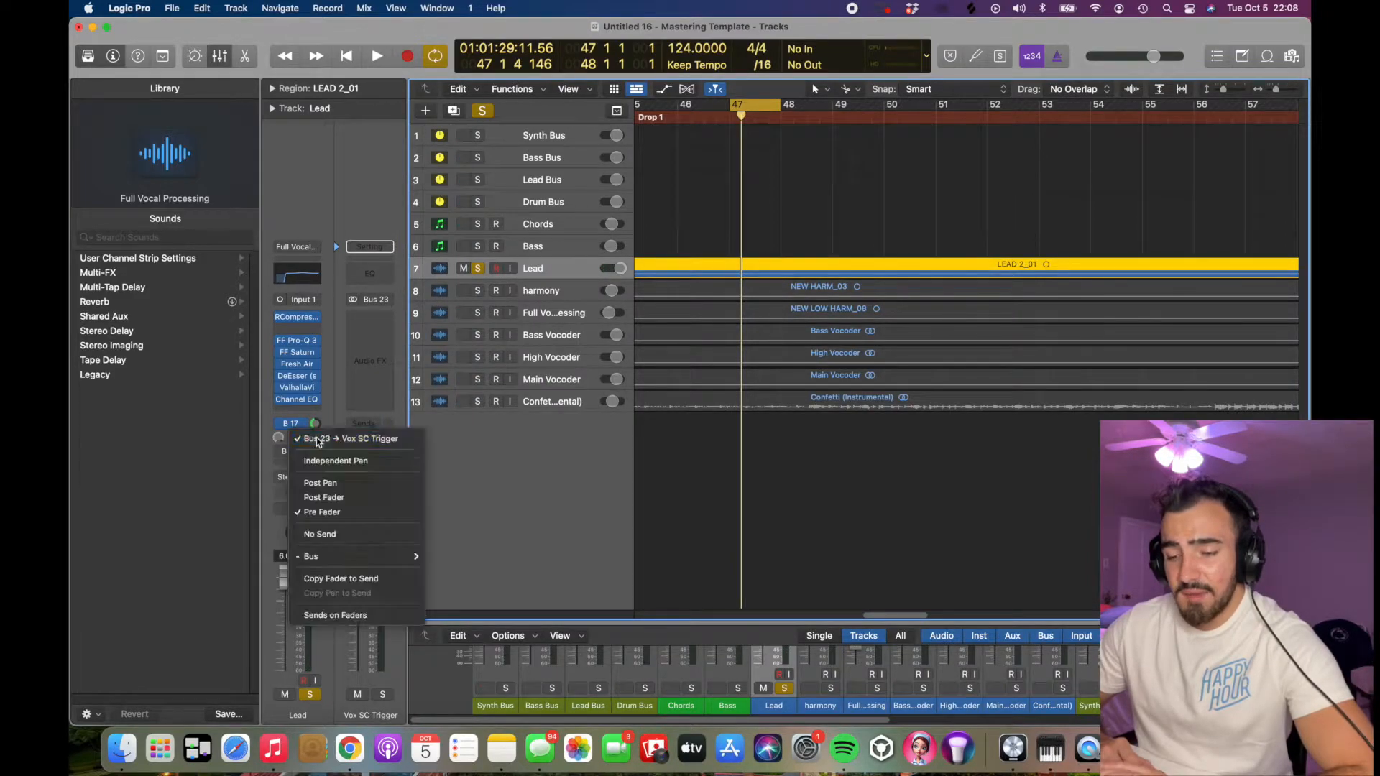
{"action": "mouse_move", "coordinate": [352, 557]}
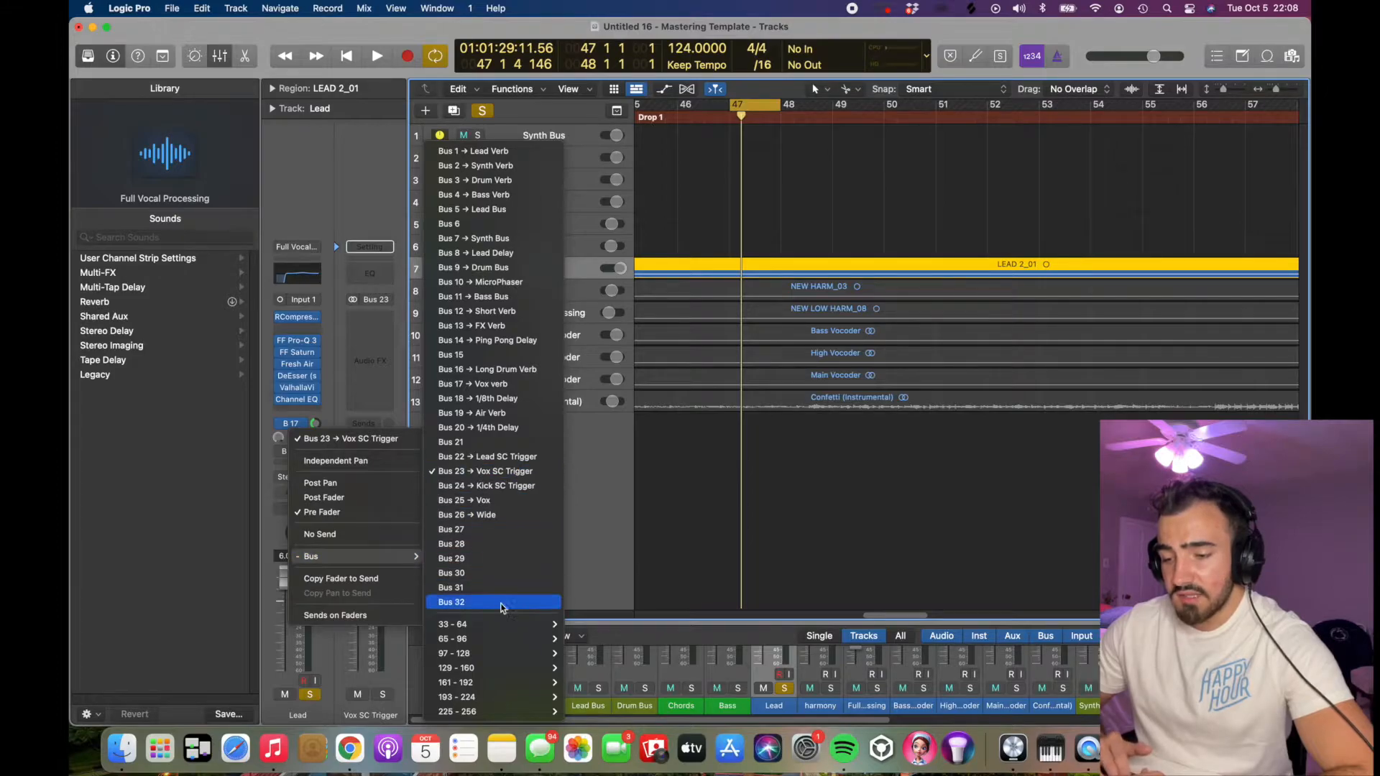
{"action": "left_click", "coordinate": [317, 440]}
{"action": "left_click", "coordinate": [316, 440]}
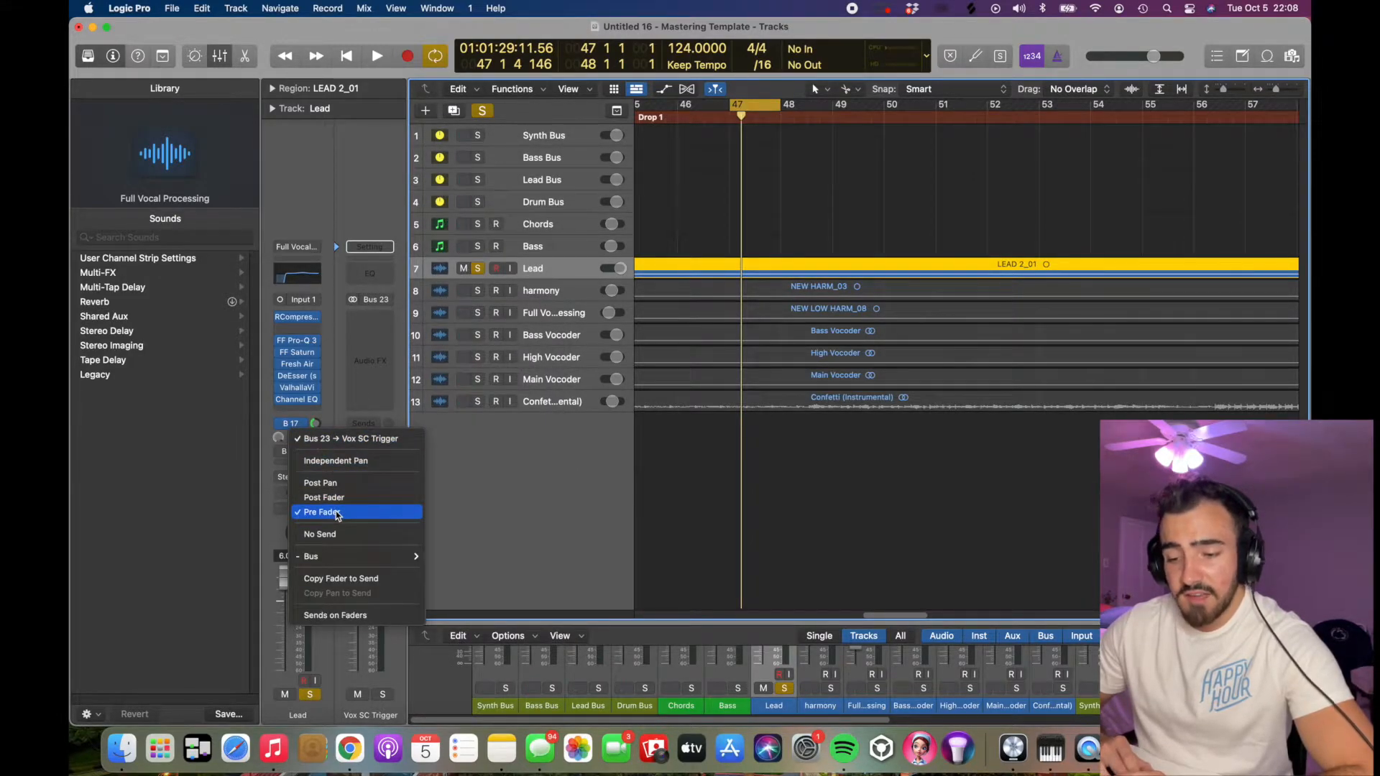
{"action": "left_click", "coordinate": [297, 513]}
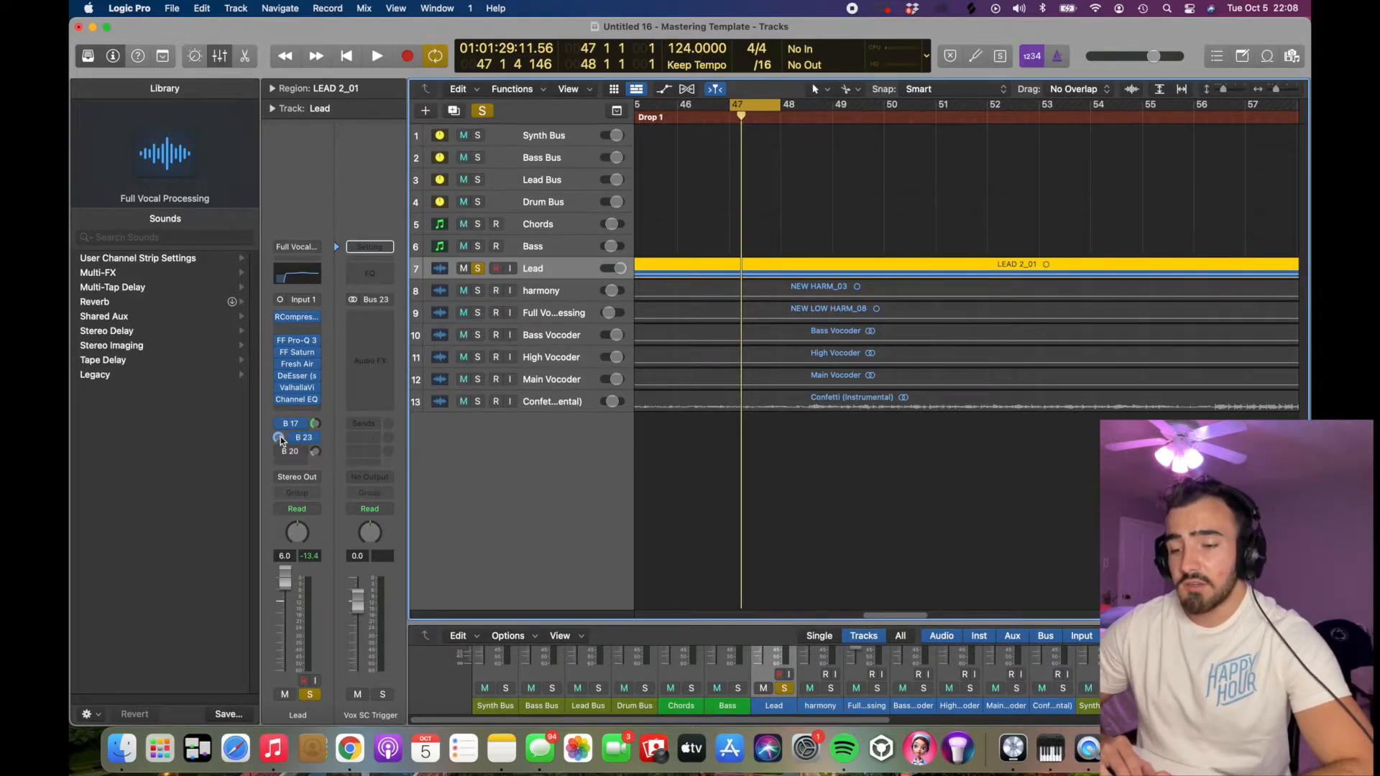
Step: Play the looped vocal, bring the Vox verb channel strip back into view, and open its Pro-C 2 compressor
{"action": "key", "text": "space"}
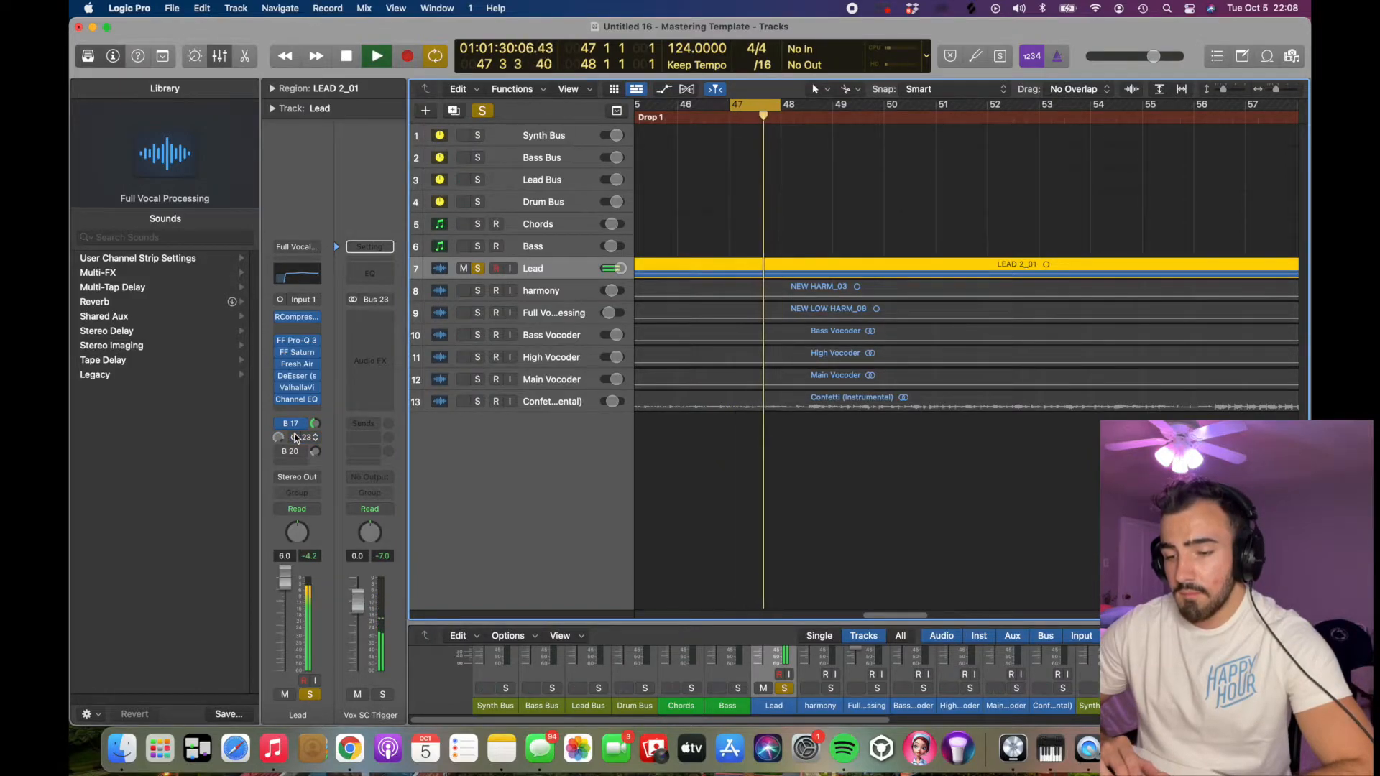
{"action": "left_click", "coordinate": [290, 423]}
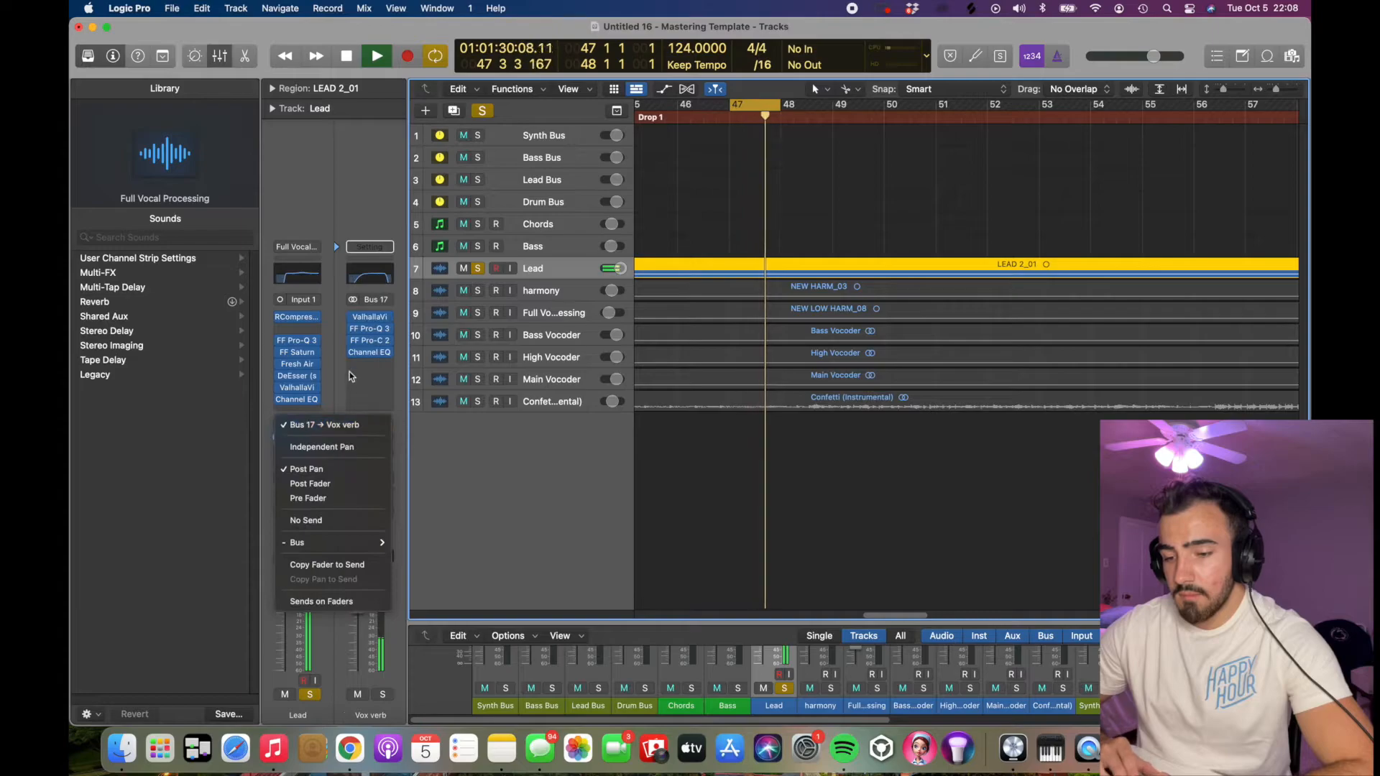
{"action": "left_click", "coordinate": [368, 341]}
{"action": "left_click", "coordinate": [368, 341]}
{"action": "key", "text": "space"}
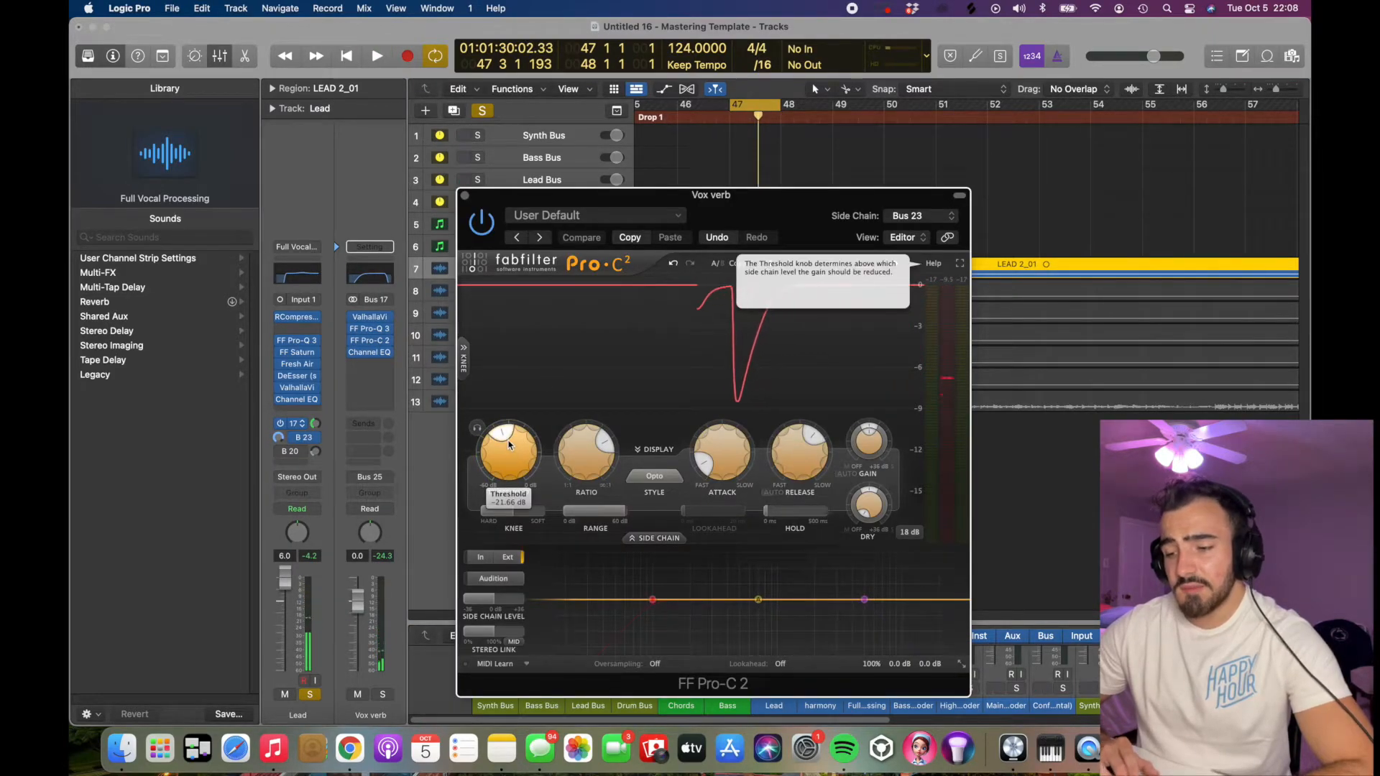
Step: Try a Pro-C 2 threshold of -60 dB on Vox verb and play the vocal to hear exaggerated reverb ducking
{"action": "key", "text": "space"}
{"action": "left_click_drag", "start_coordinate": [508, 446], "coordinate": [482, 711]}
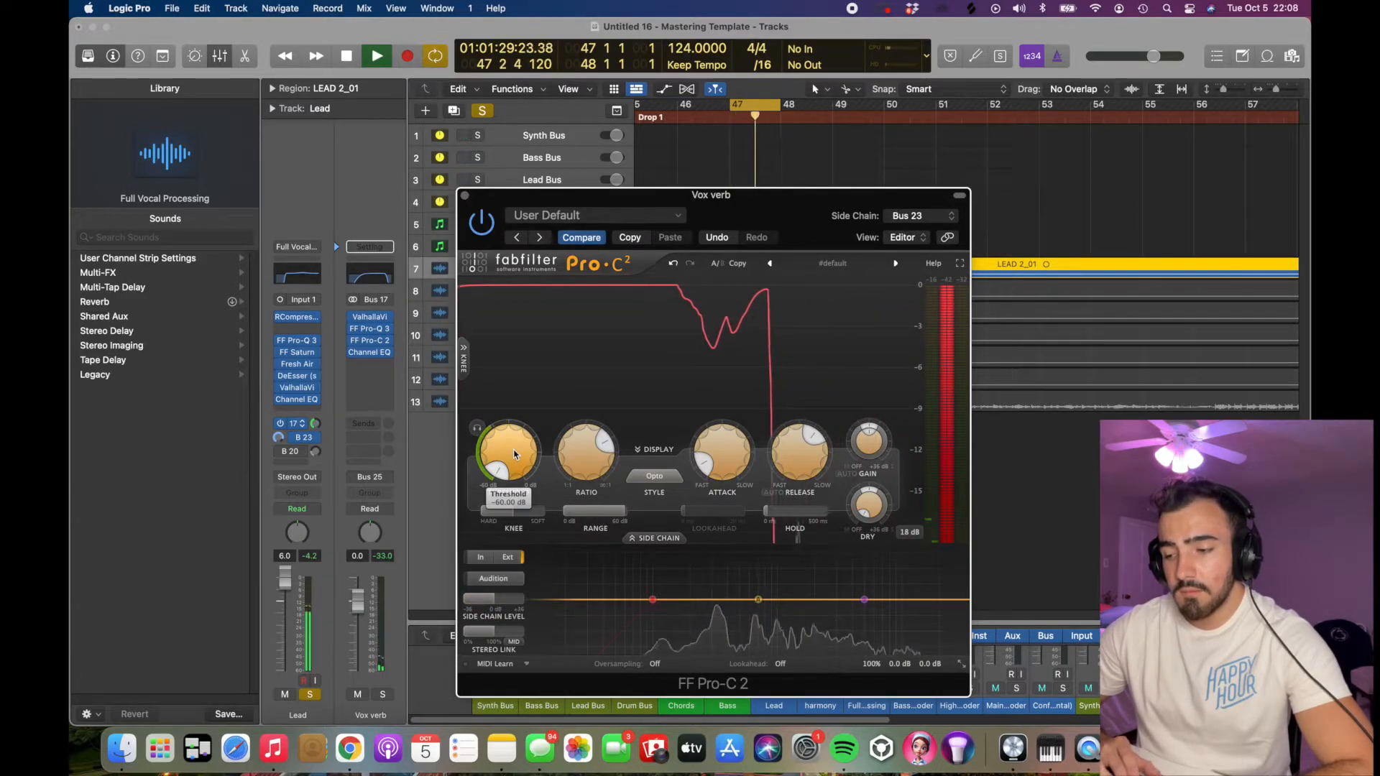
{"action": "key", "text": "space"}
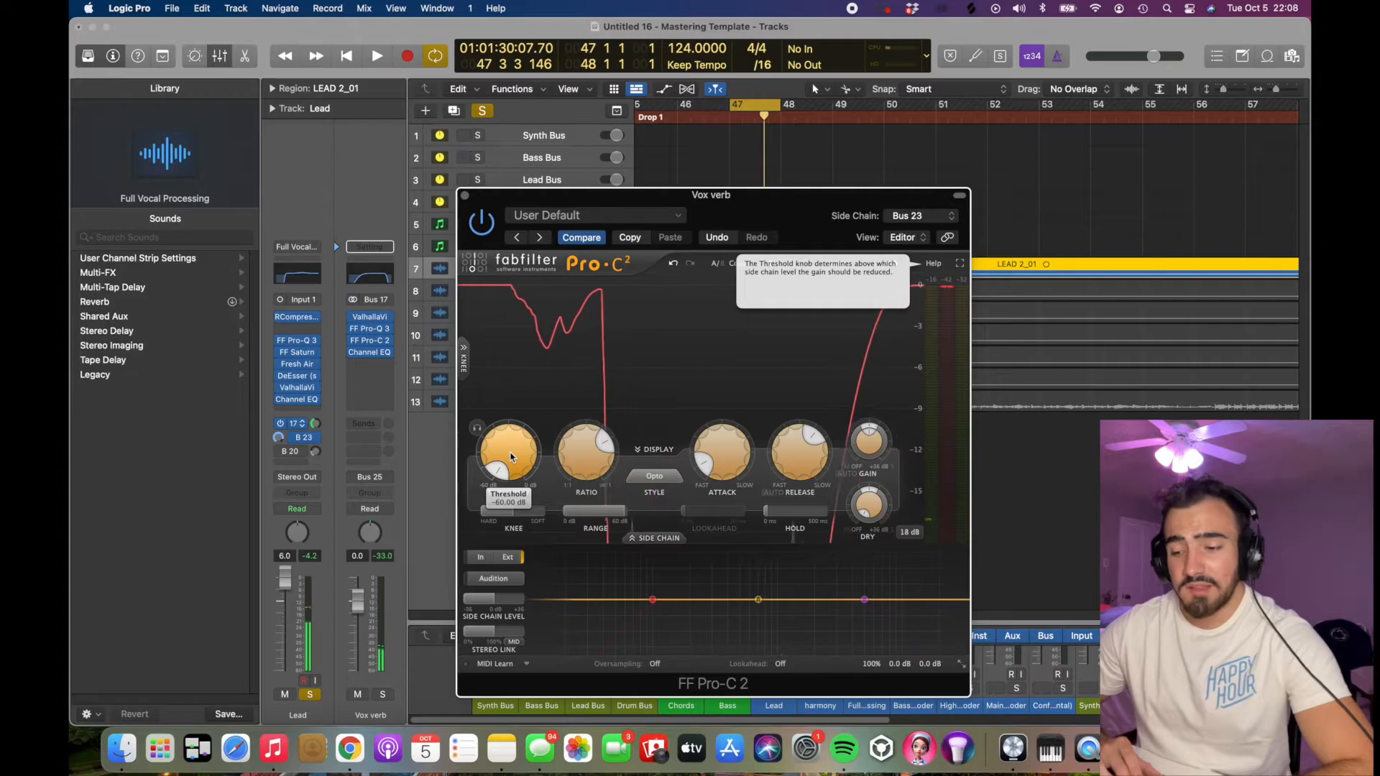
{"action": "key", "text": "space"}
{"action": "key", "text": "space"}
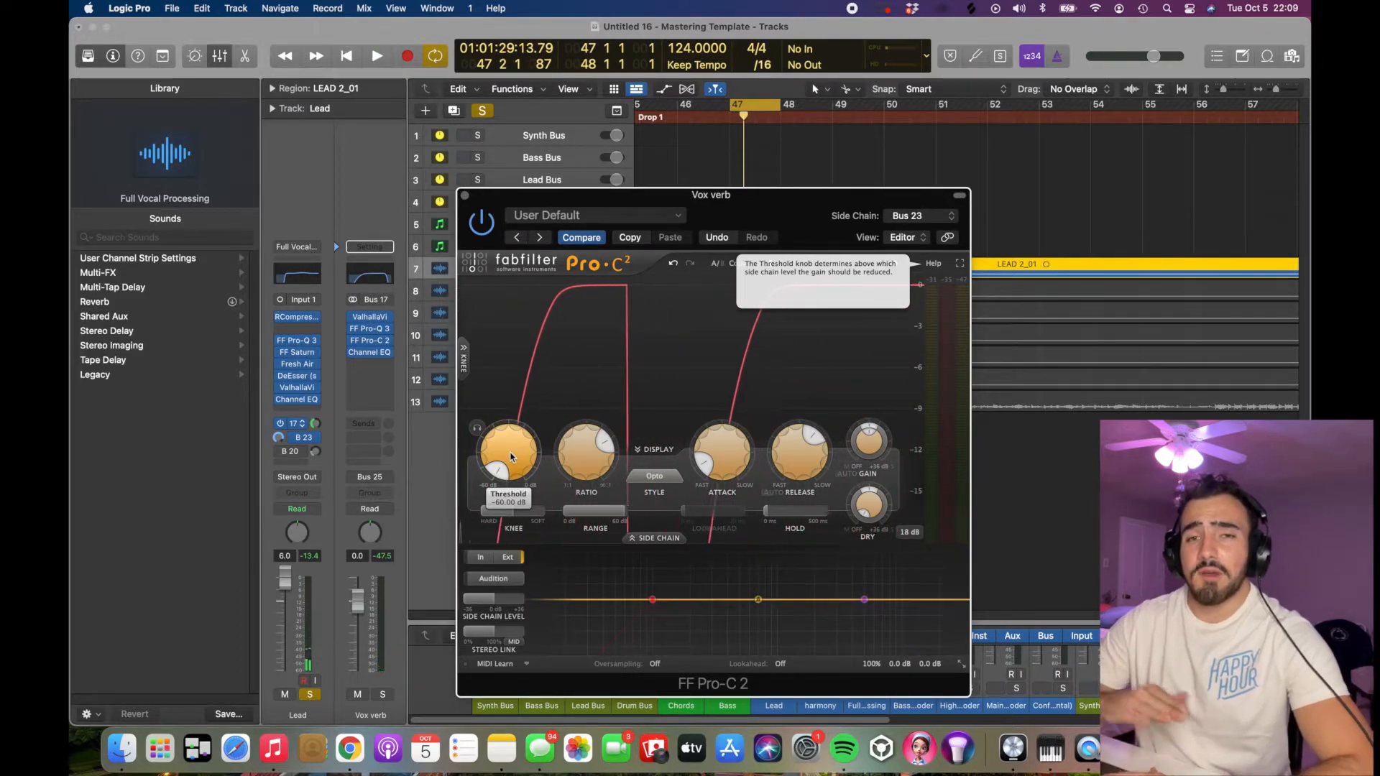
Step: Set the Vox verb's Pro-C 2 threshold to about -29.5 dB while listening, and close the plug-in window
{"action": "left_click_drag", "start_coordinate": [511, 456], "coordinate": [498, 409]}
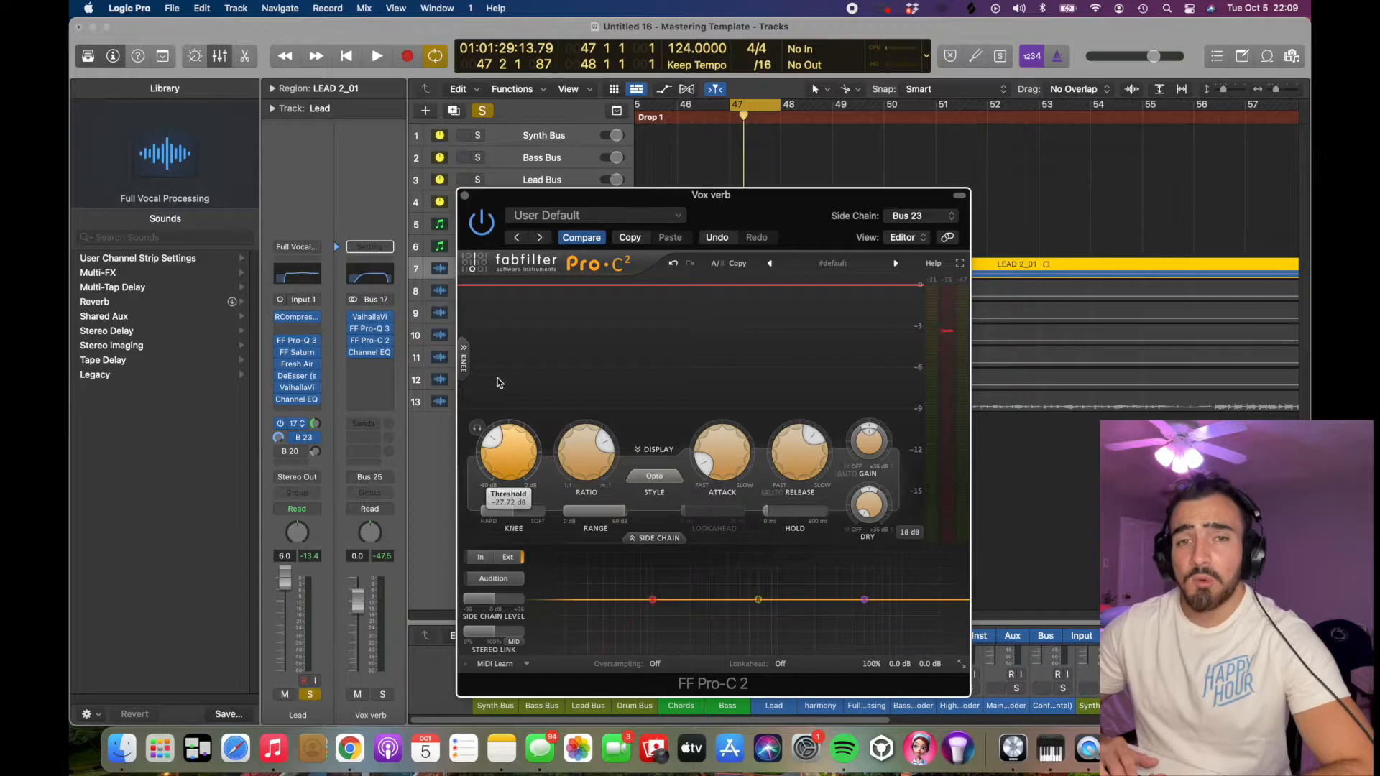
{"action": "key", "text": "space"}
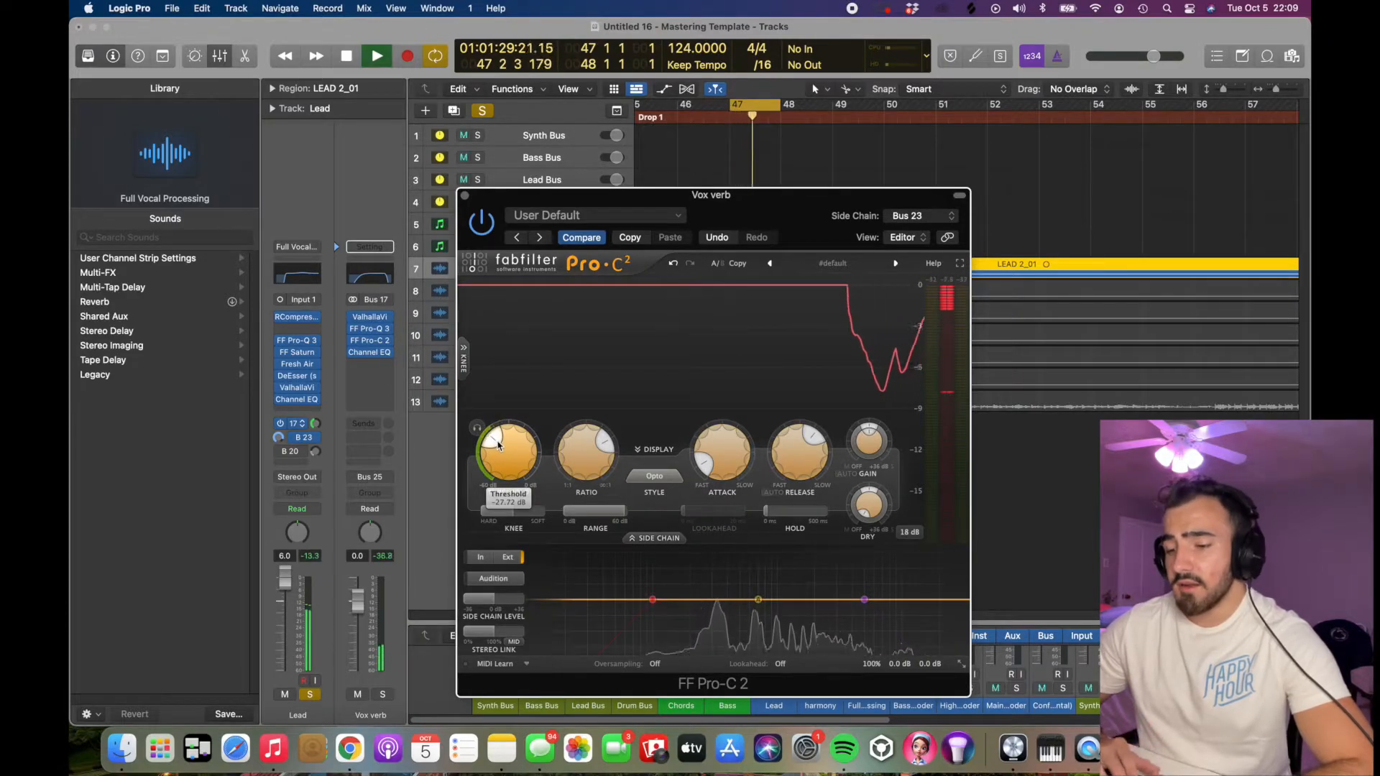
{"action": "left_click_drag", "start_coordinate": [497, 441], "coordinate": [498, 447]}
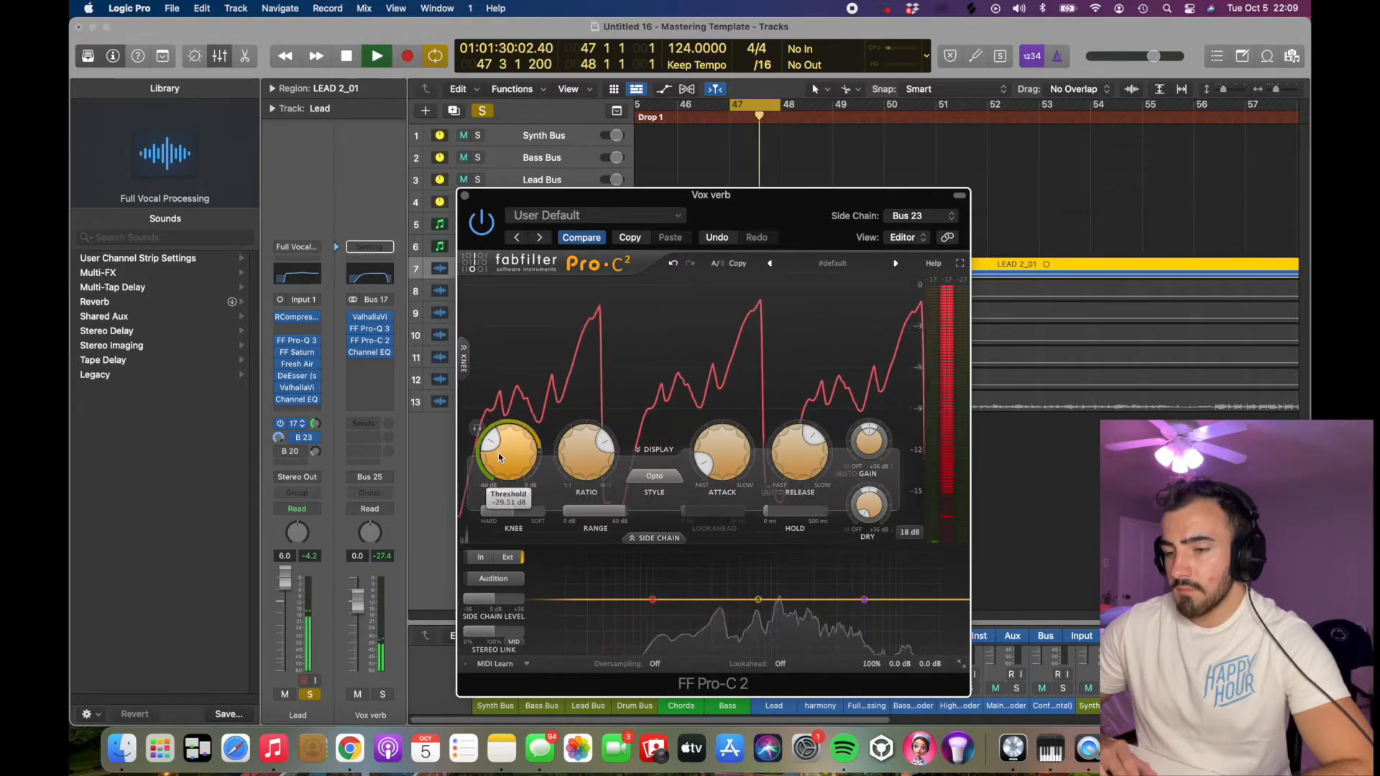
{"action": "key", "text": "space"}
{"action": "left_click", "coordinate": [465, 195]}
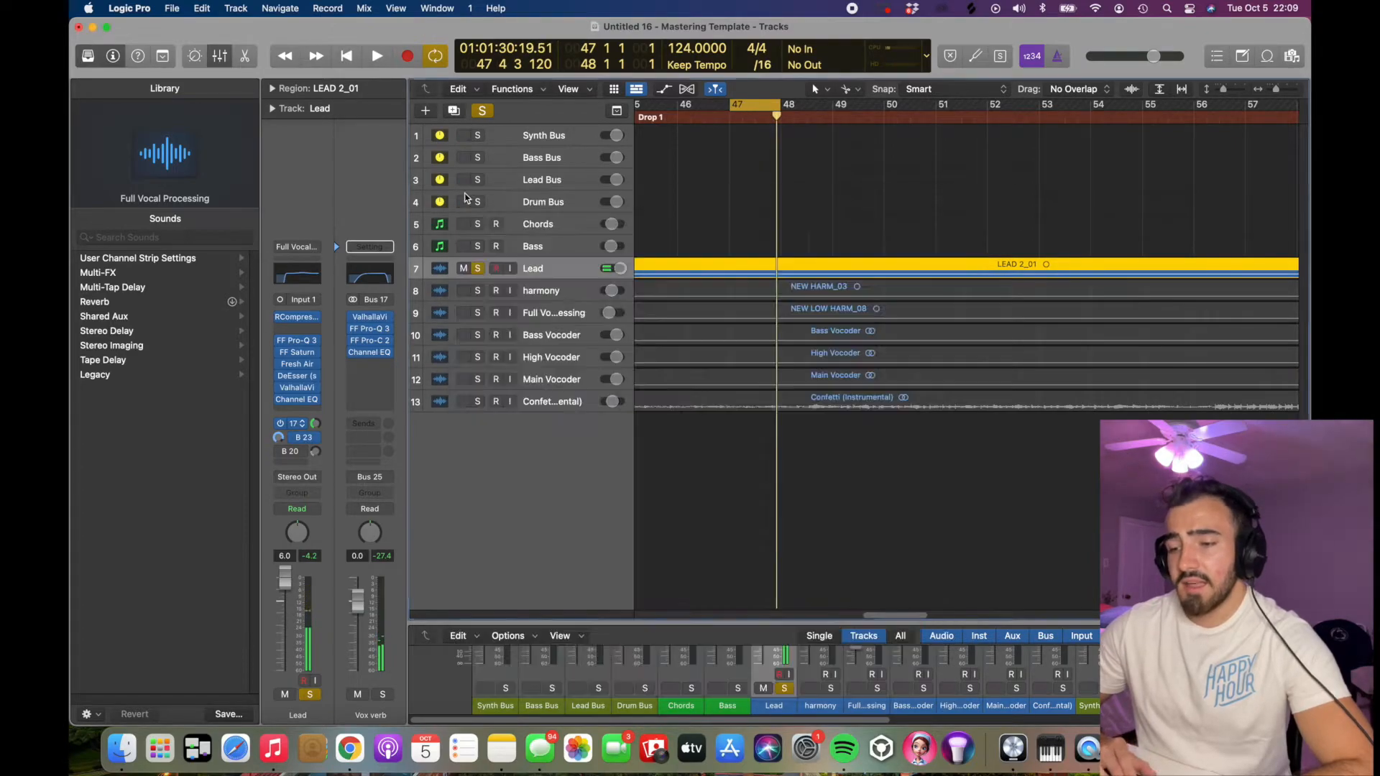
Step: Show the Lead's Bus 20 send to the 1/4th Delay, and open the Delay Designer on that aux to view its settings
{"action": "left_click", "coordinate": [292, 451]}
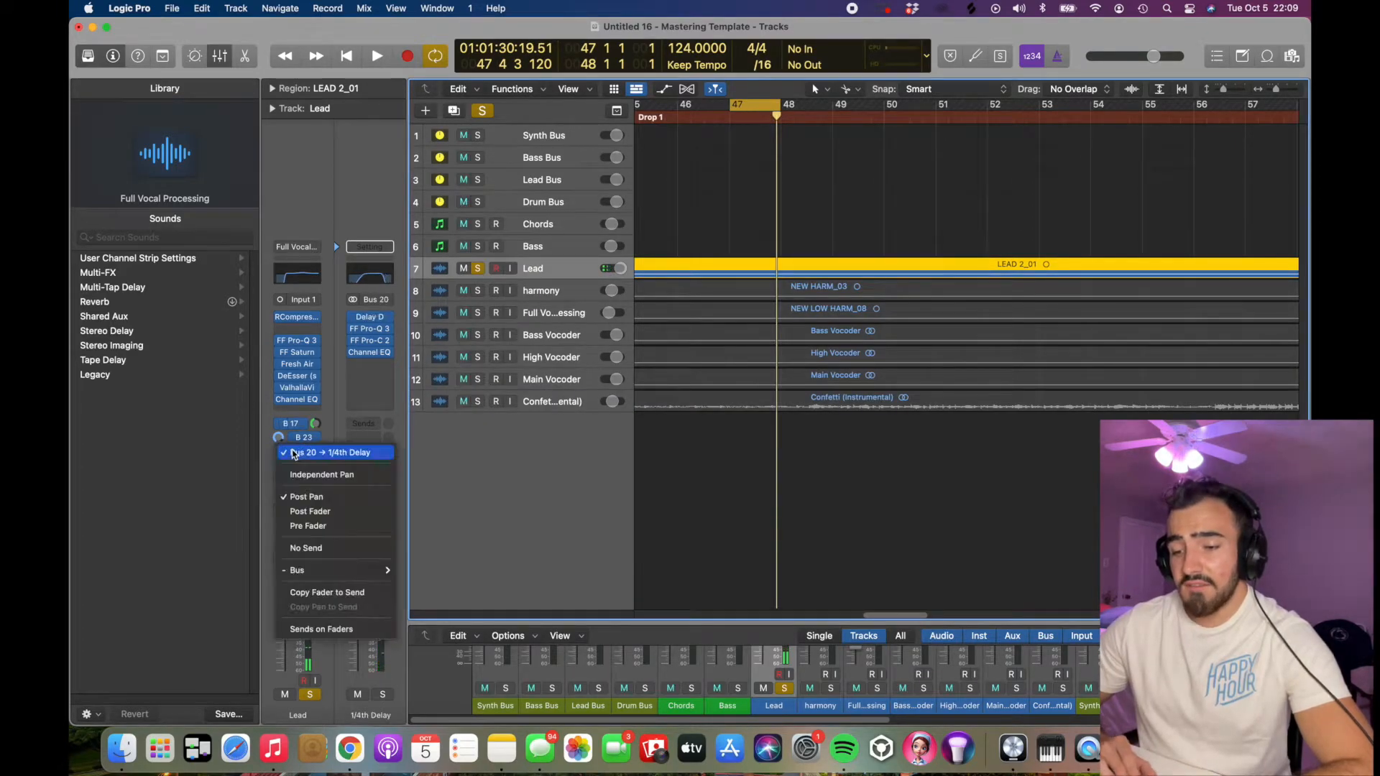
{"action": "left_click", "coordinate": [335, 407]}
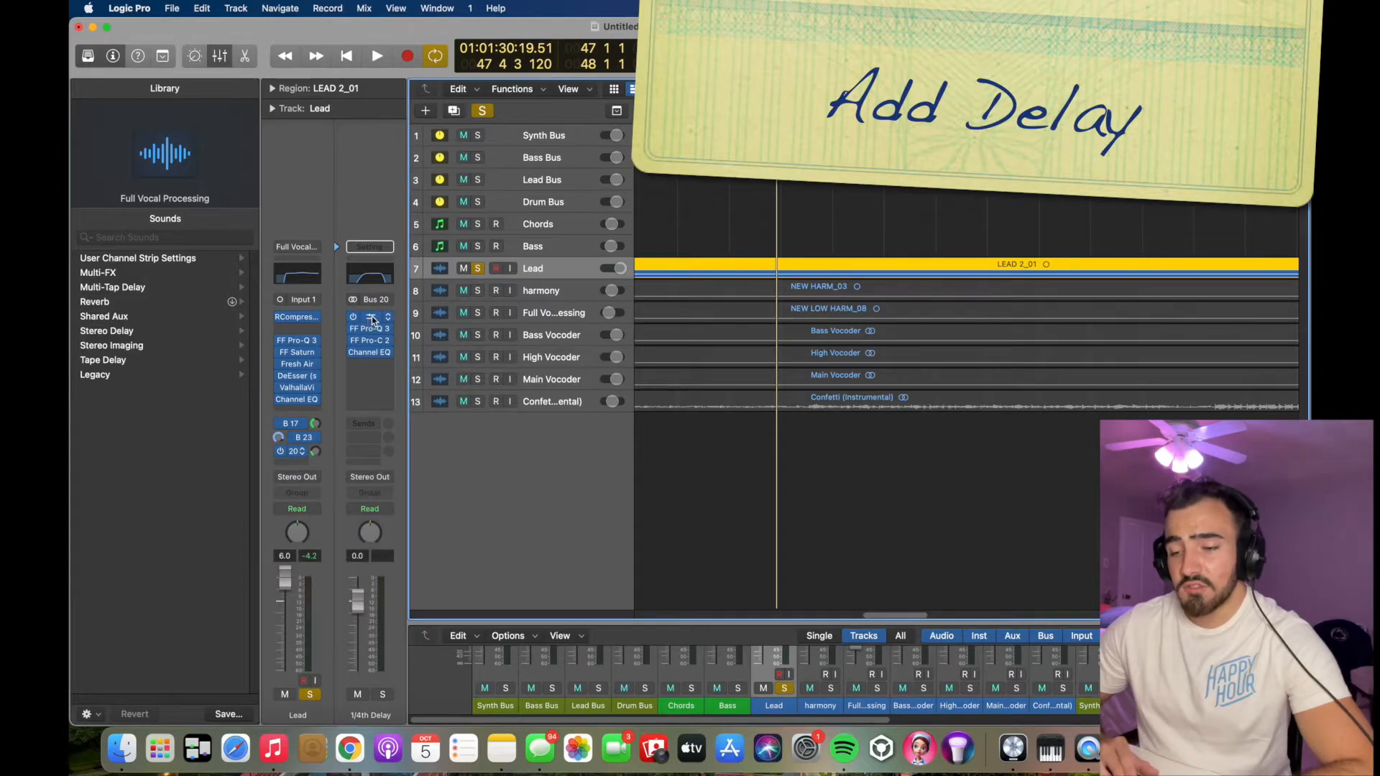
{"action": "left_click", "coordinate": [372, 320]}
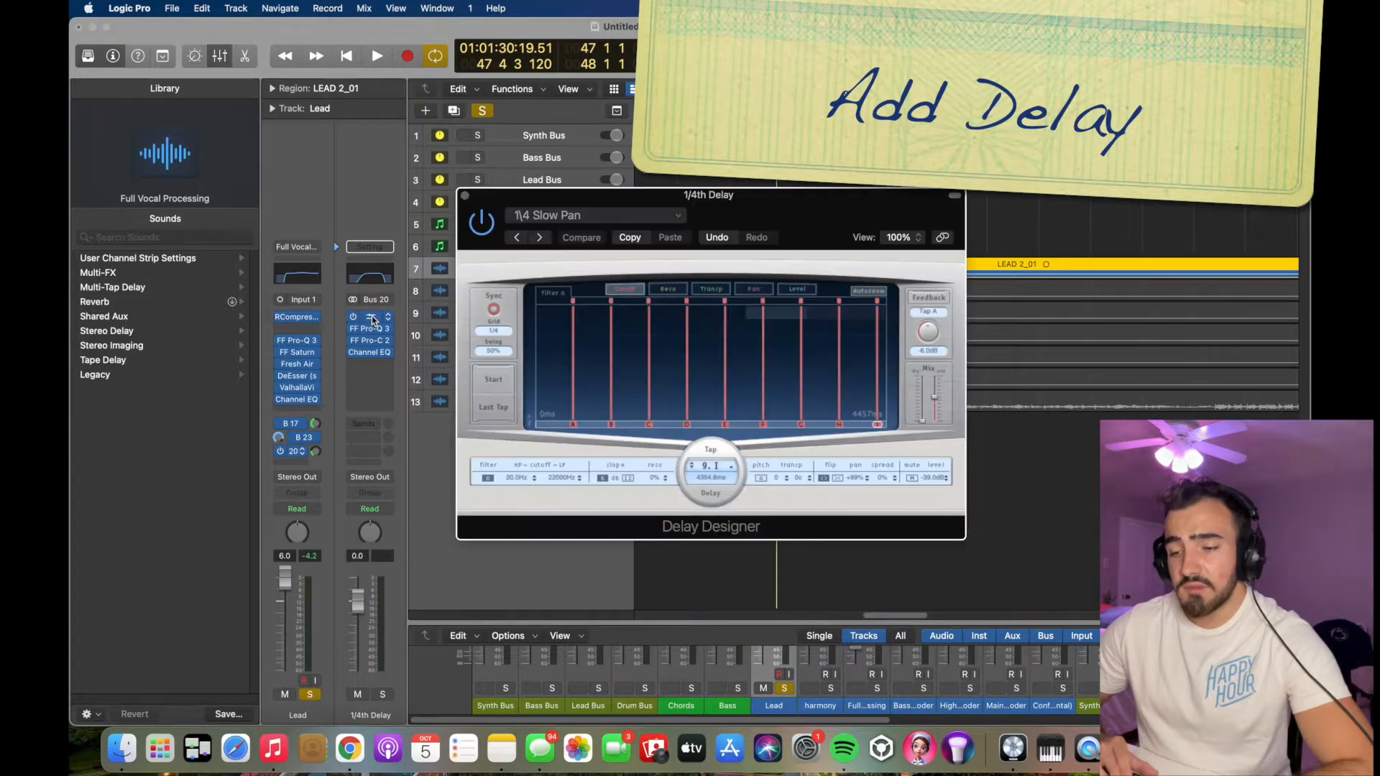
{"action": "left_click", "coordinate": [464, 195]}
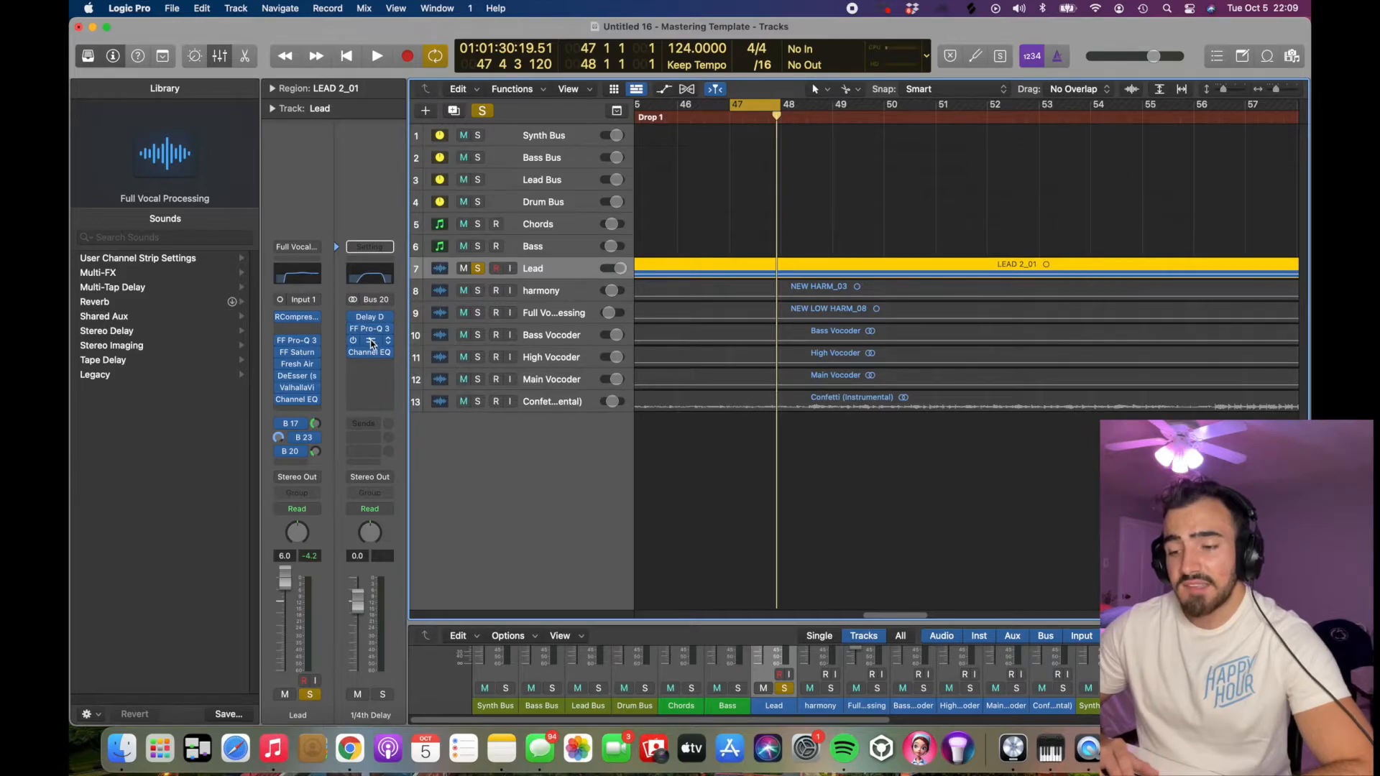
Step: Play the vocal and set the threshold of the 1/4th Delay's Pro-C 2 to about -29 dB
{"action": "left_click", "coordinate": [372, 344]}
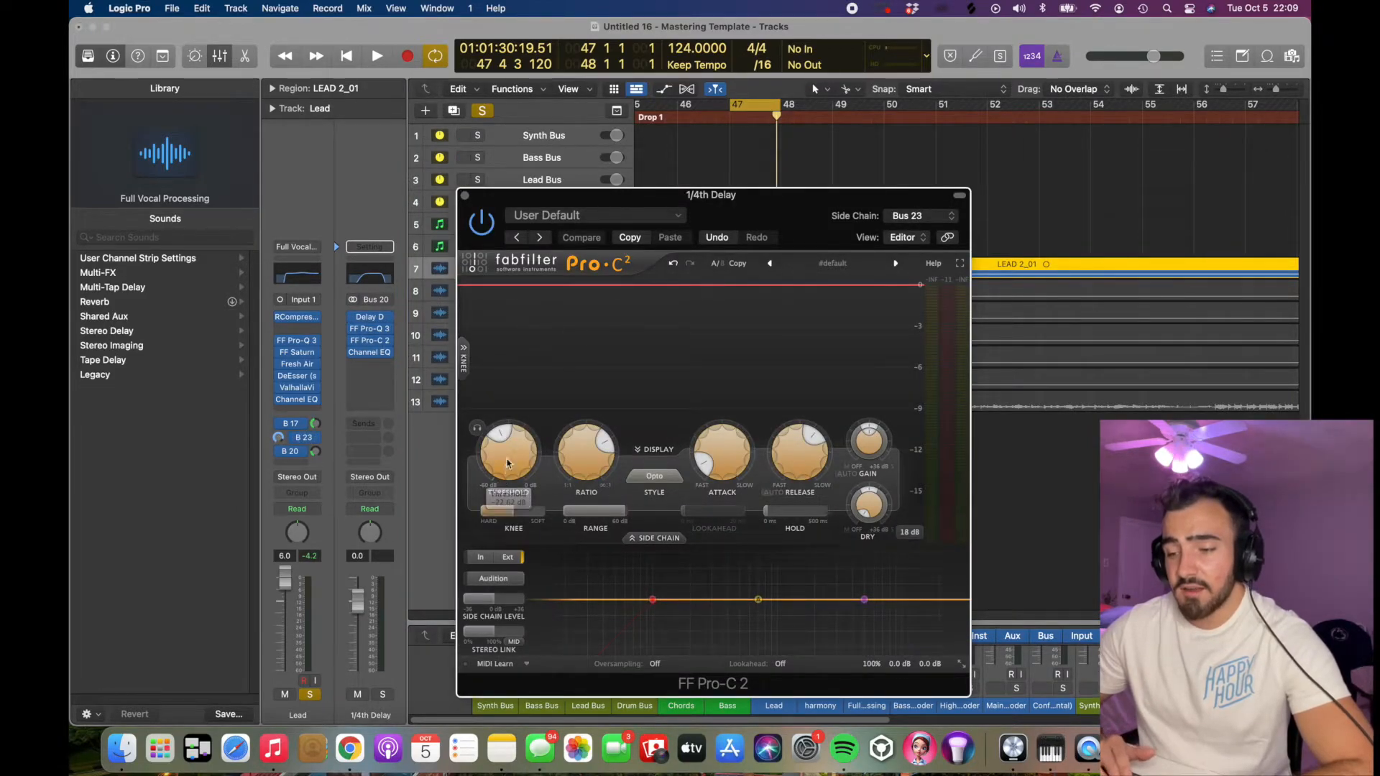
{"action": "key", "text": "space"}
{"action": "mouse_move", "coordinate": [510, 451]}
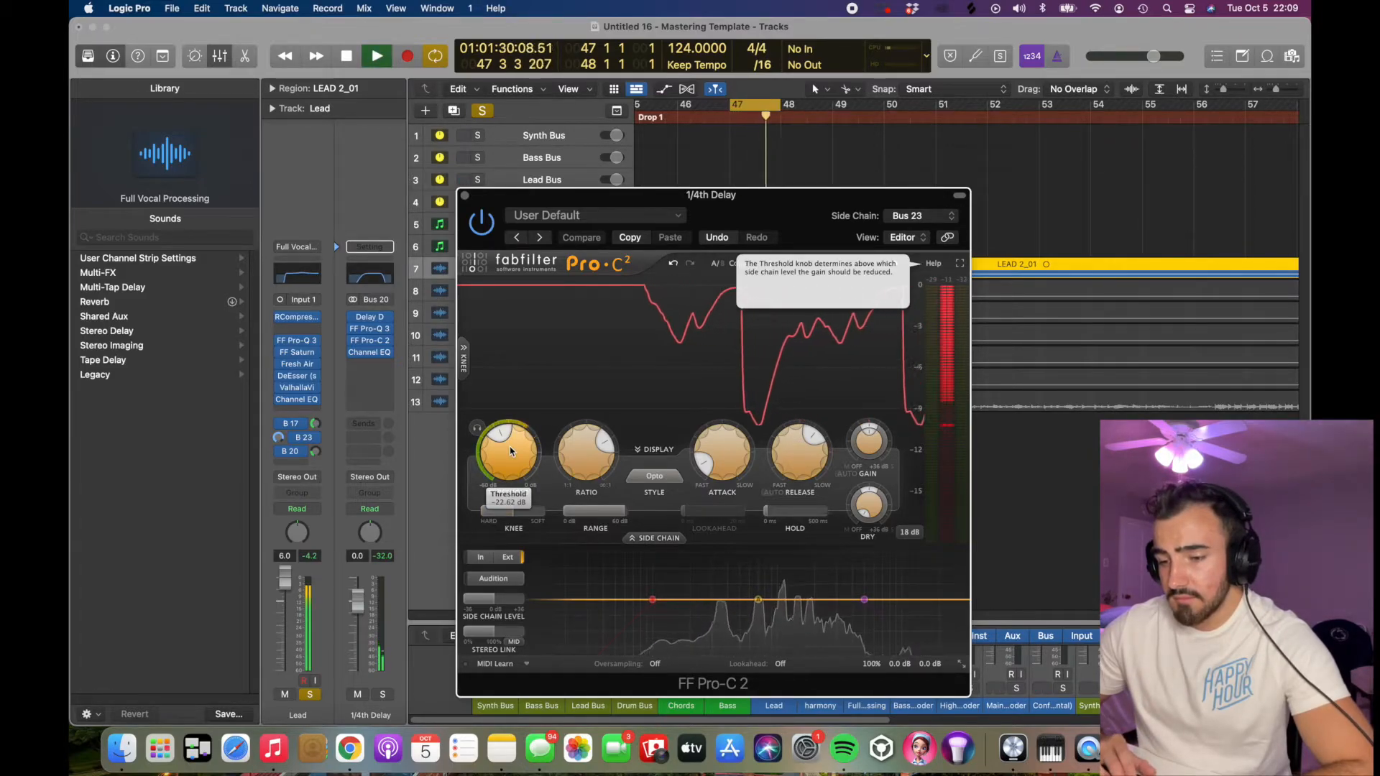
{"action": "left_click_drag", "start_coordinate": [510, 451], "coordinate": [501, 465]}
{"action": "left_click_drag", "start_coordinate": [498, 449], "coordinate": [500, 455]}
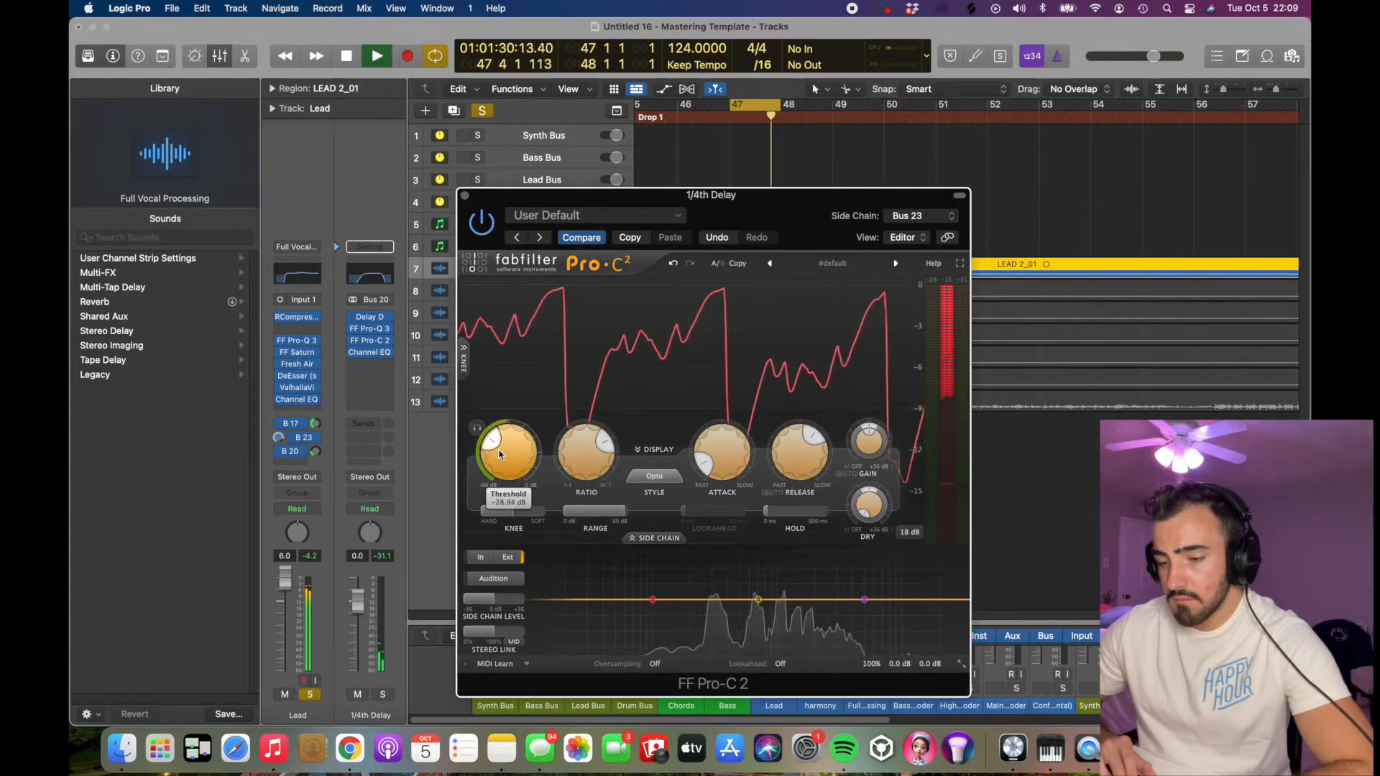
{"action": "key", "text": "space"}
Step: Set the cycle range from bar 46 to 48 3, play the ducked delay, and close the Pro-C 2 window
{"action": "left_click_drag", "start_coordinate": [683, 103], "coordinate": [813, 103]}
{"action": "key", "text": "space"}
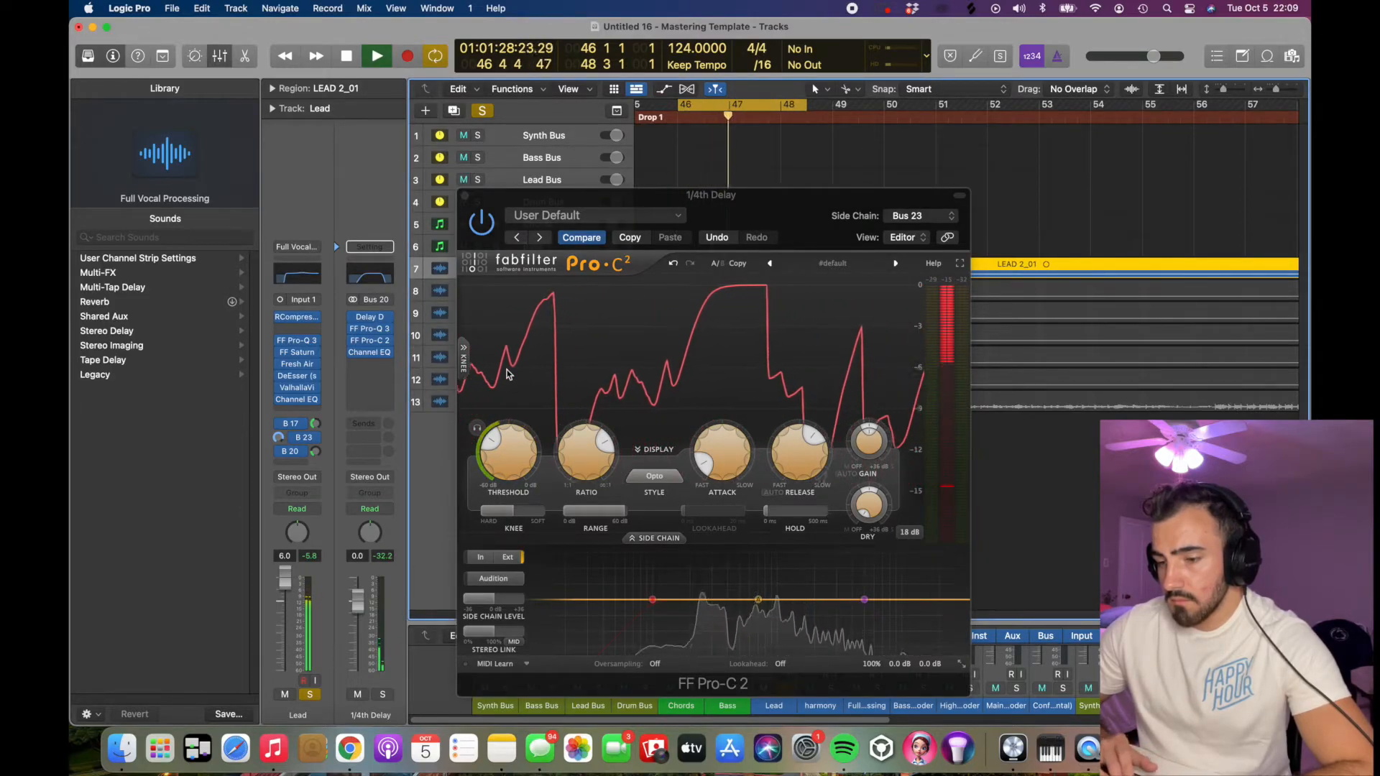
{"action": "left_click", "coordinate": [464, 196]}
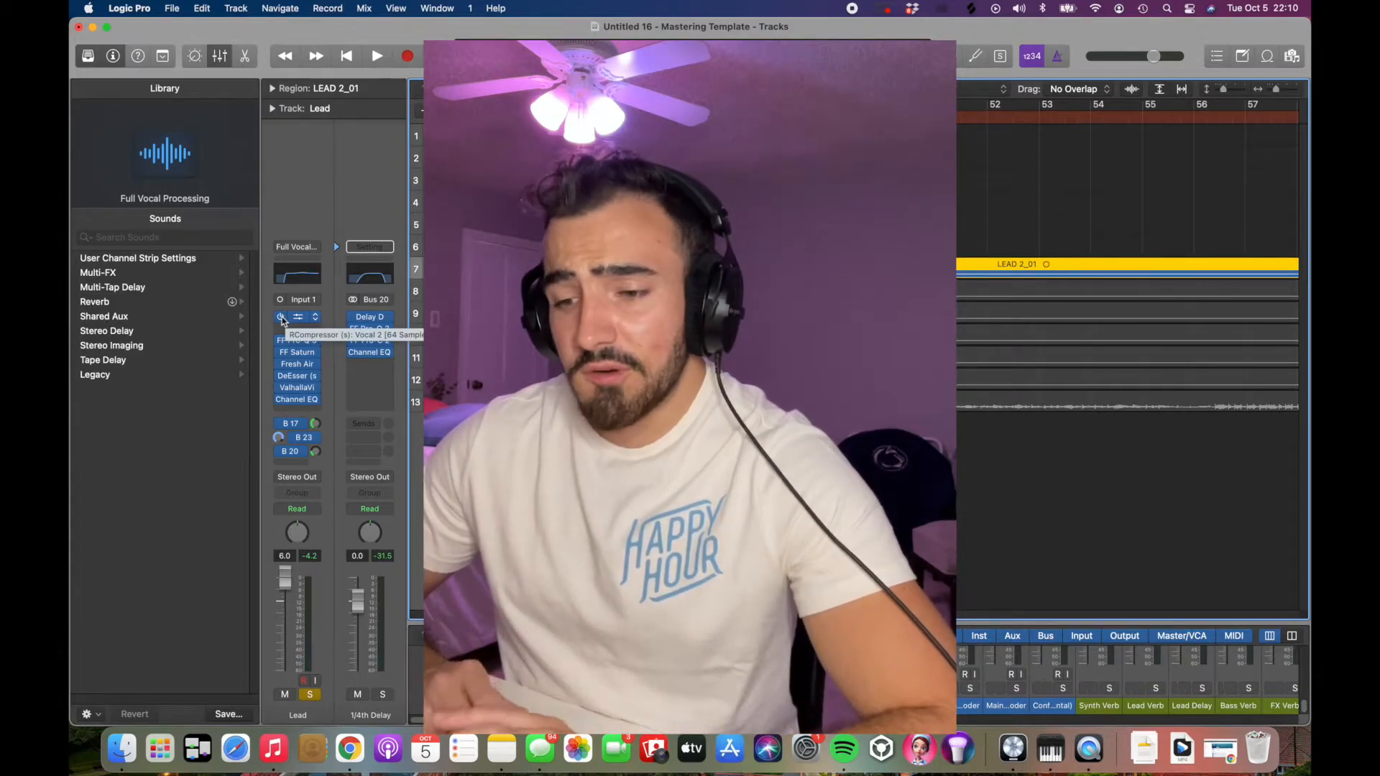
Step: Compare the dry and processed Lead by bypassing all its inserts and sends during playback and enabling them again
{"action": "left_click_drag", "start_coordinate": [281, 317], "coordinate": [285, 455]}
{"action": "key", "text": "space"}
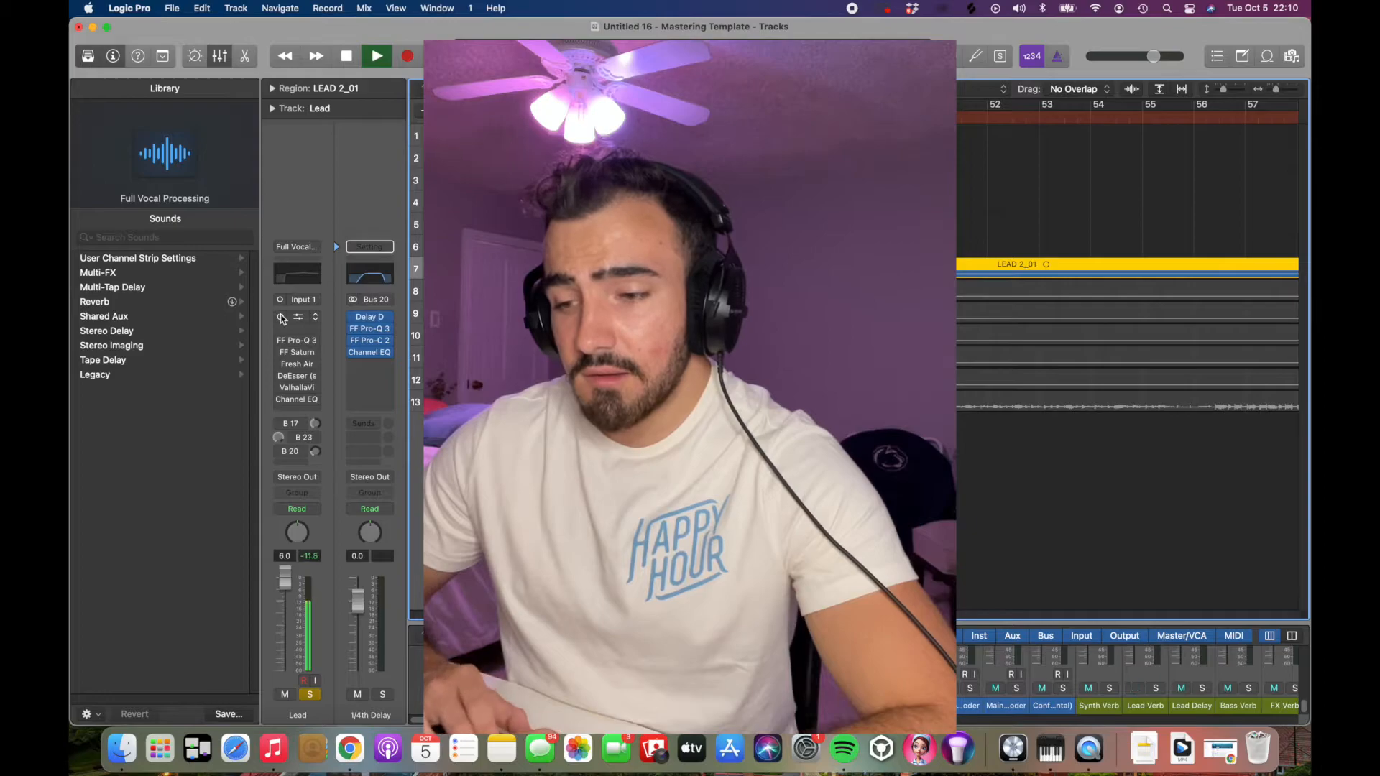
{"action": "left_click", "coordinate": [281, 452]}
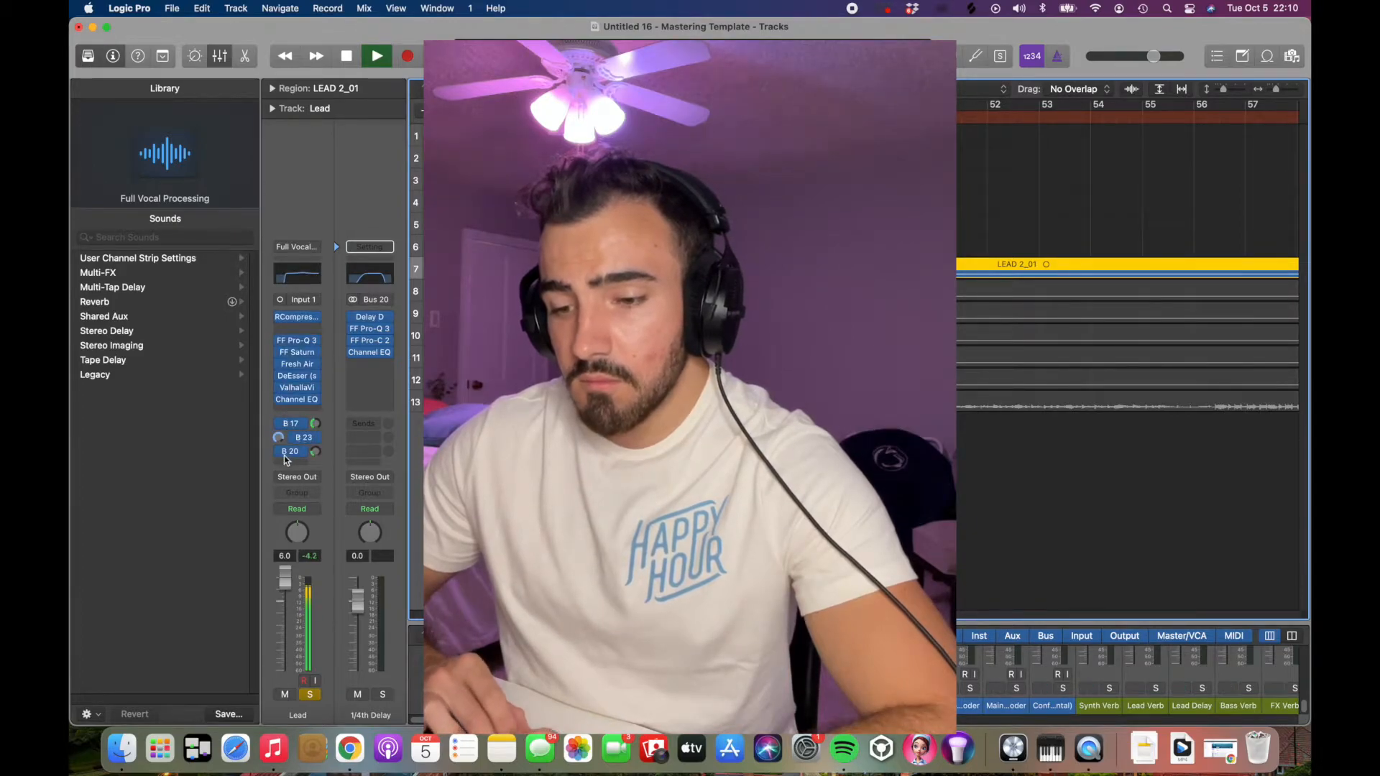
Step: Set the cycle range to bars 48 to 53 and rename track 9, Full Vocal Processing, as low
{"action": "key", "text": "super+Left"}
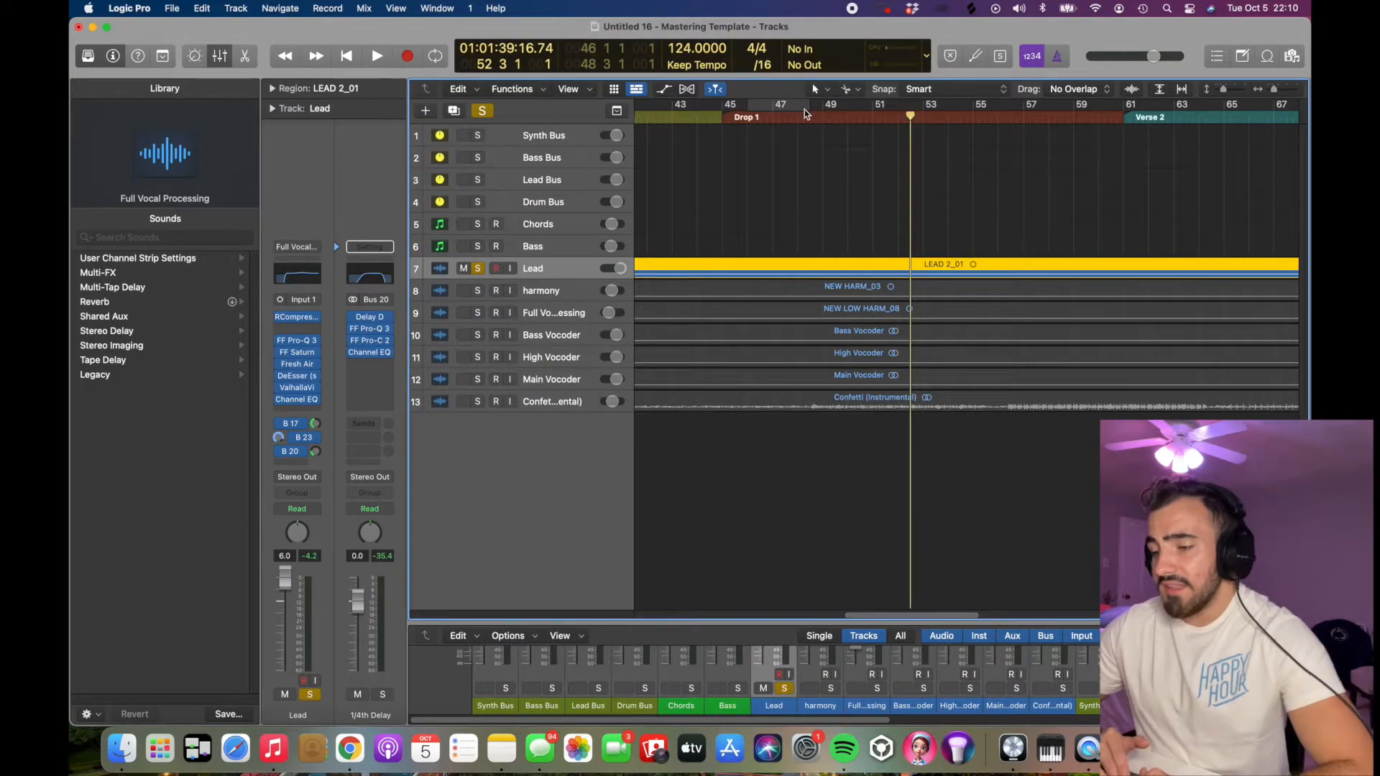
{"action": "left_click_drag", "start_coordinate": [804, 109], "coordinate": [932, 110]}
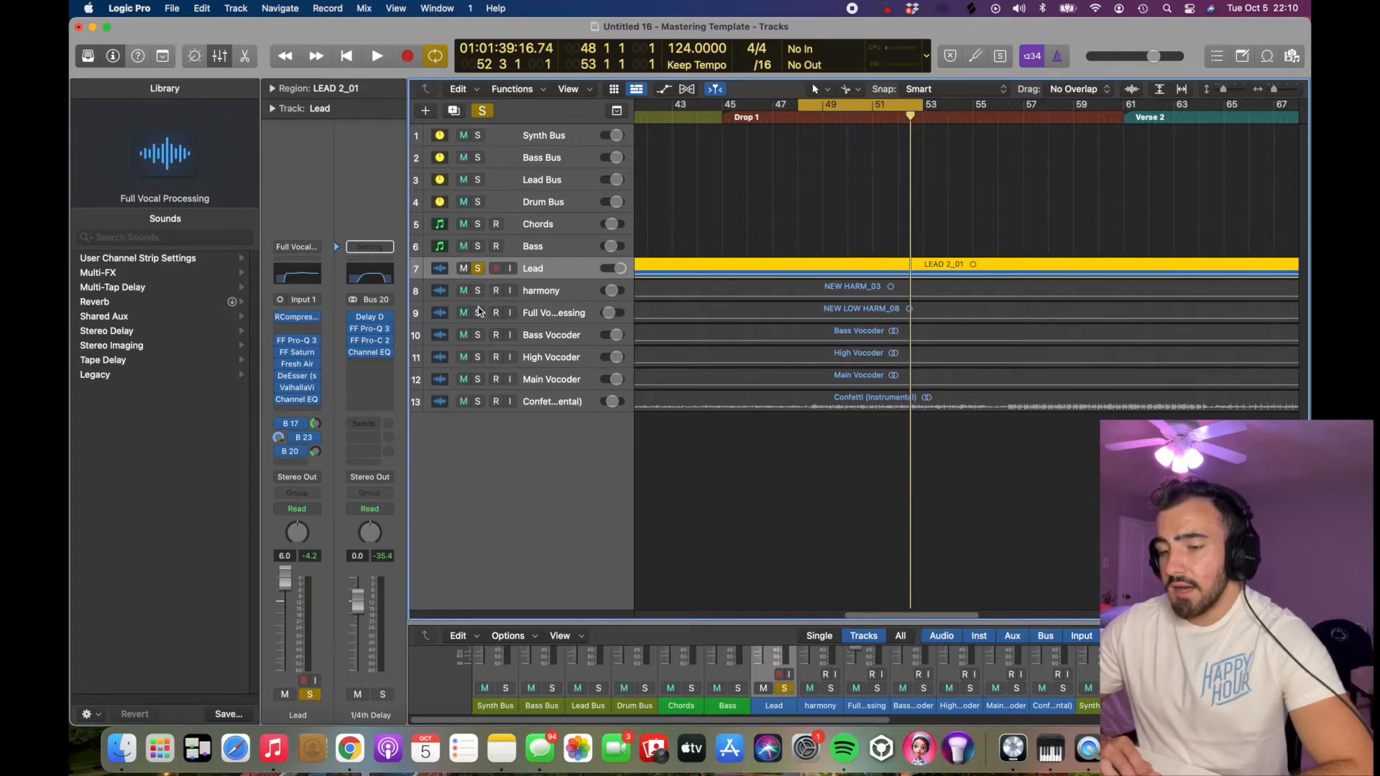
{"action": "left_click", "coordinate": [555, 317]}
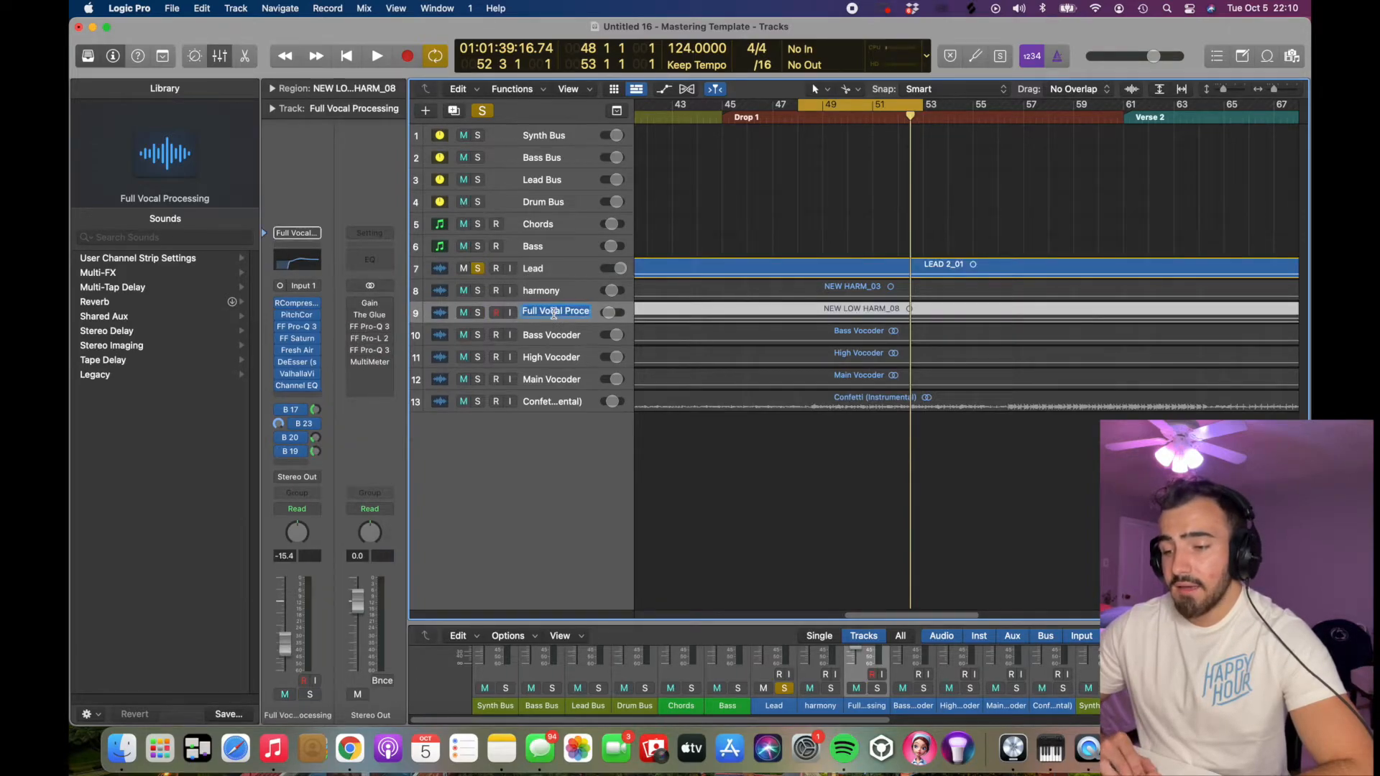
Step: Solo the harmony track, play it briefly with the Lead, and take the Lead out of solo
{"action": "left_click", "coordinate": [478, 291]}
{"action": "key", "text": "space"}
{"action": "key", "text": "space"}
{"action": "left_click", "coordinate": [477, 268]}
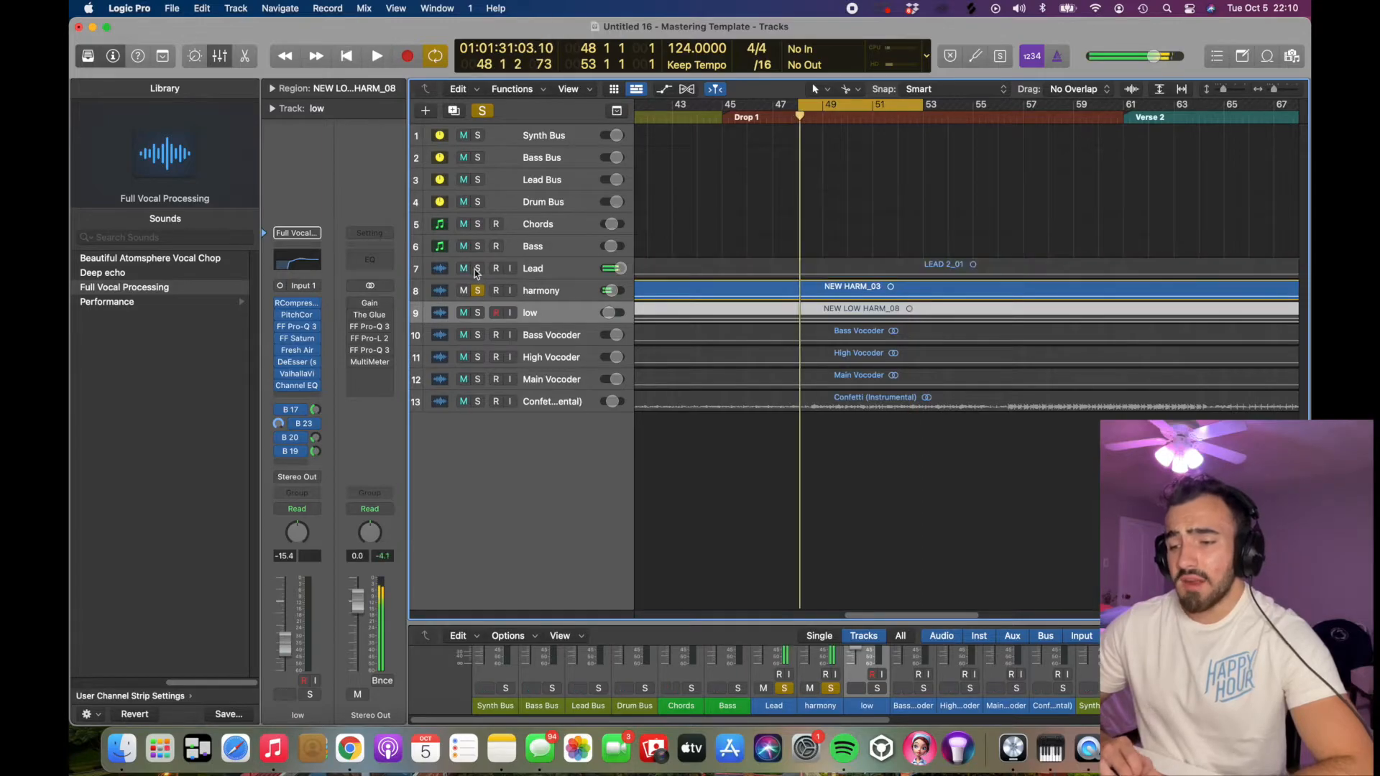
Step: Switch between the harmony and low tracks to compare the insert chains and sends on their channel strips
{"action": "left_click", "coordinate": [531, 291]}
{"action": "left_click", "coordinate": [541, 310]}
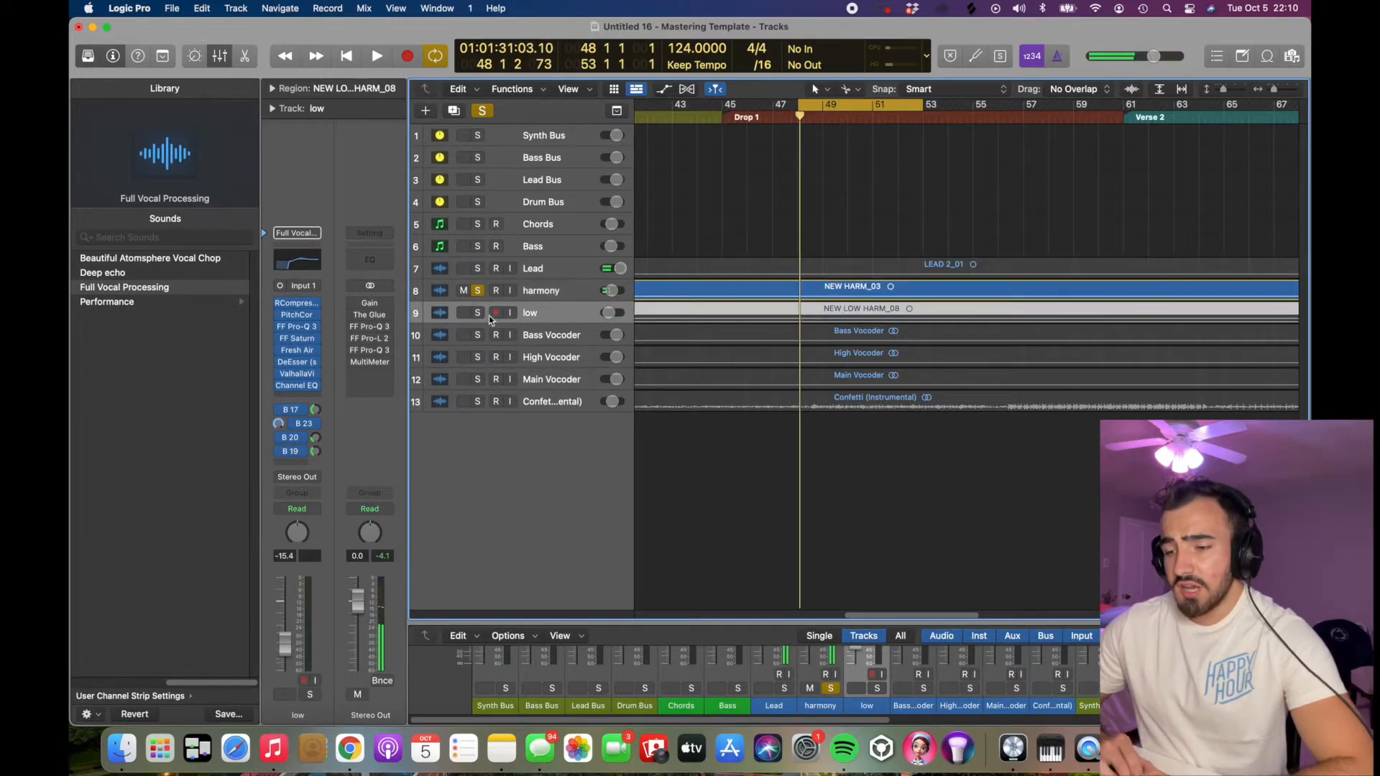
{"action": "left_click", "coordinate": [564, 292]}
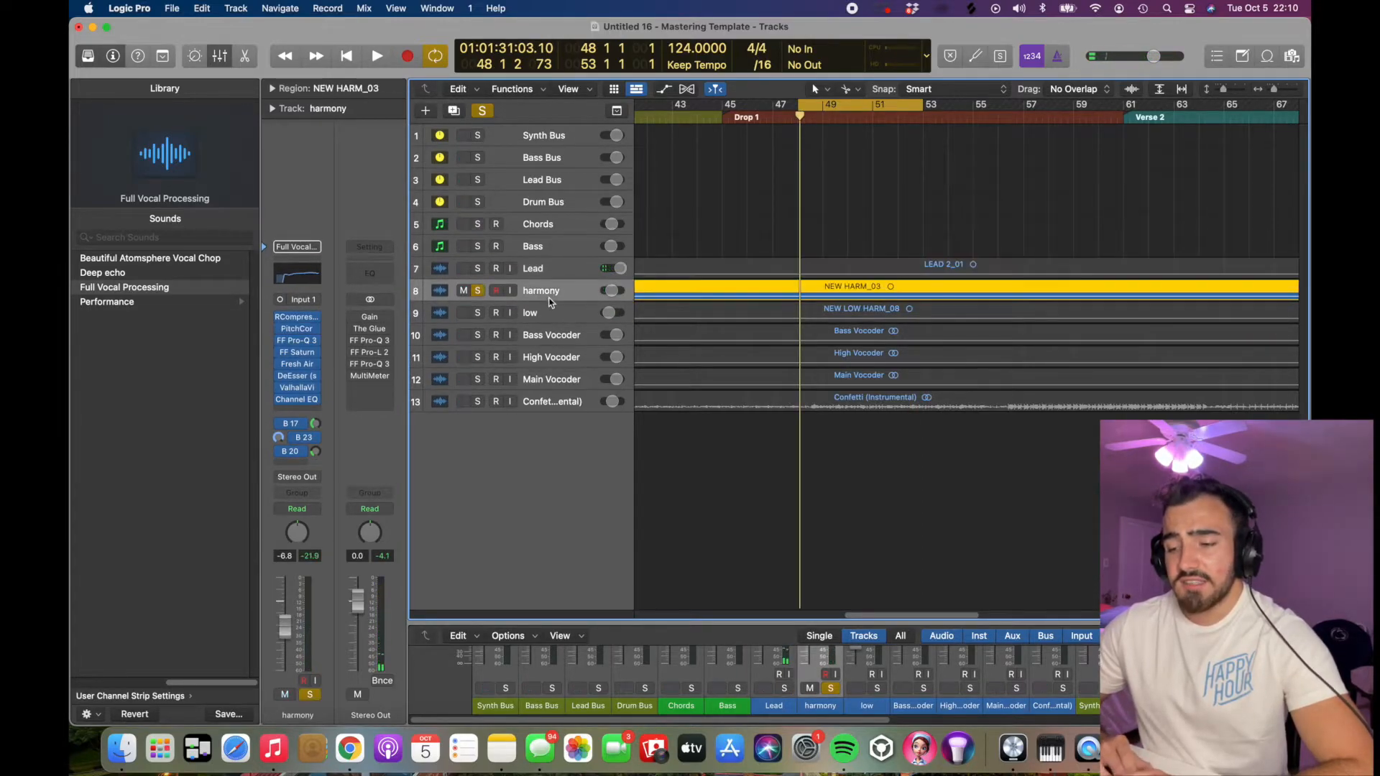
{"action": "left_click", "coordinate": [540, 313]}
{"action": "left_click", "coordinate": [545, 291]}
{"action": "left_click", "coordinate": [545, 320]}
{"action": "left_click", "coordinate": [544, 298]}
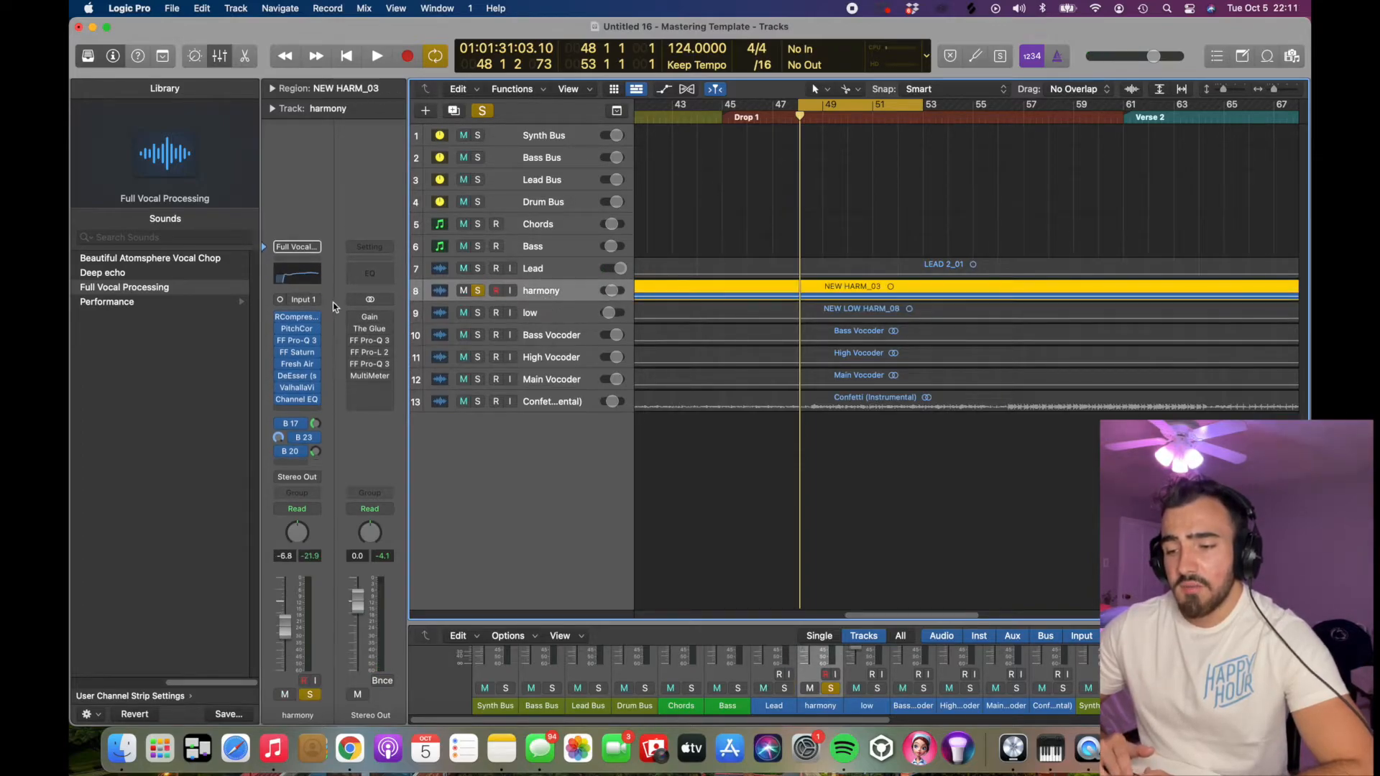
{"action": "left_click", "coordinate": [544, 313]}
{"action": "left_click", "coordinate": [544, 291]}
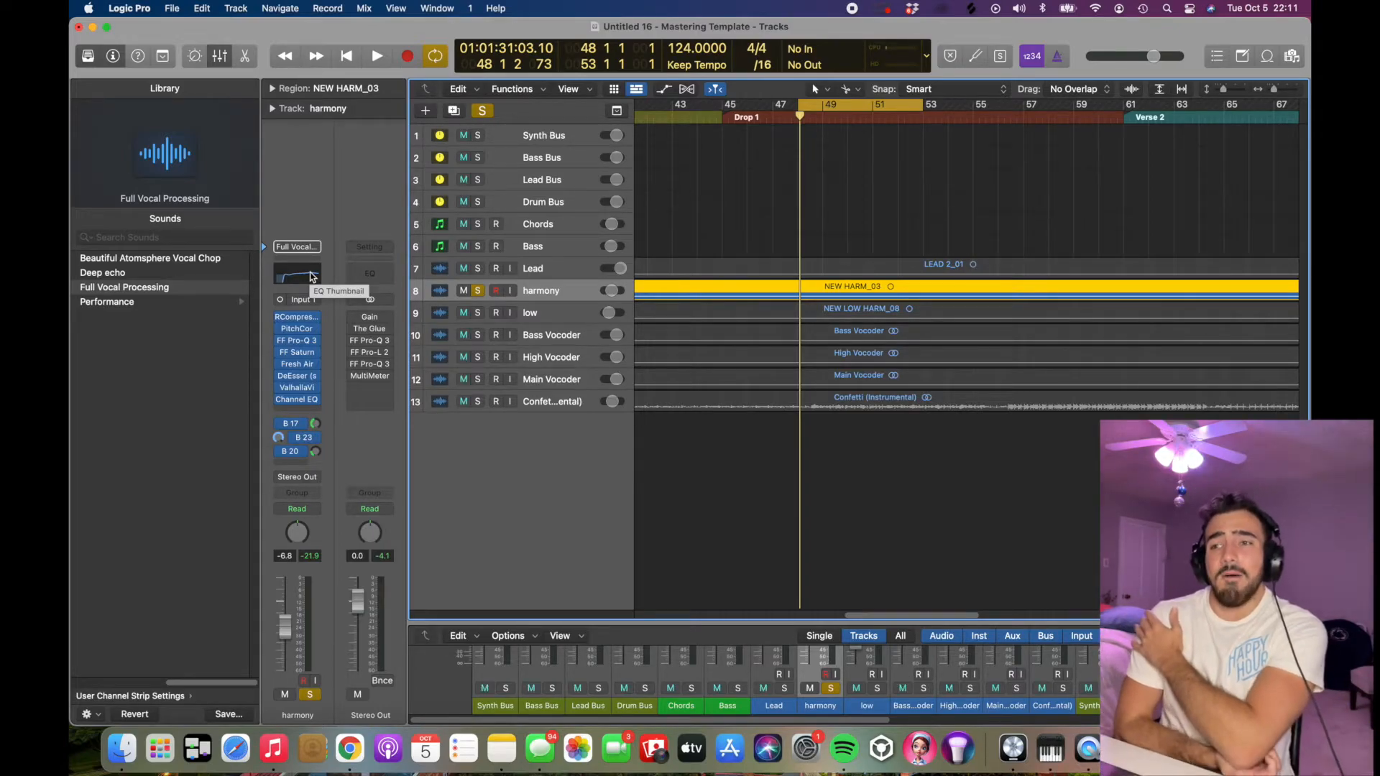
Step: Solo the Lead together with the harmony, play the loop, and unsolo the Lead to hear the difference
{"action": "left_click", "coordinate": [533, 271]}
{"action": "left_click", "coordinate": [478, 269]}
{"action": "key", "text": "space"}
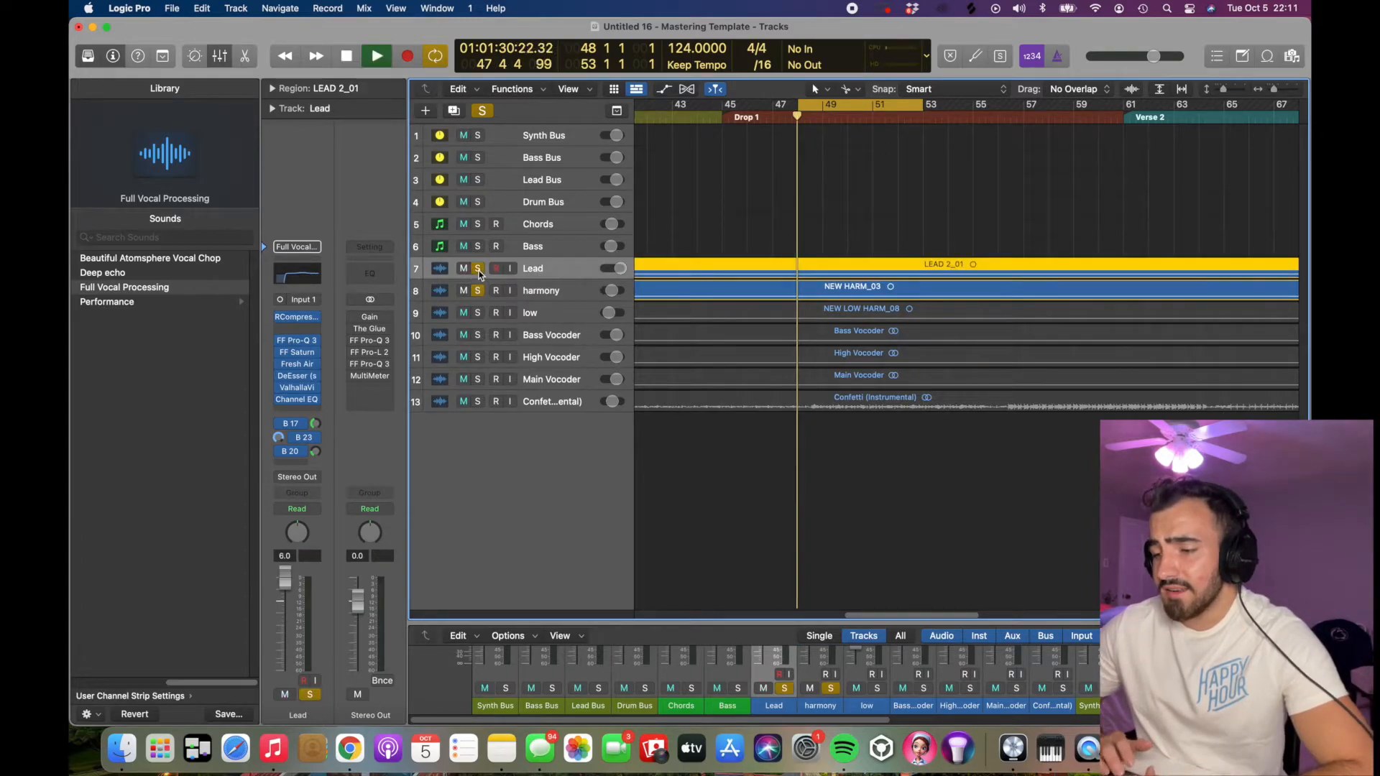
{"action": "key", "text": "space"}
{"action": "left_click", "coordinate": [477, 269]}
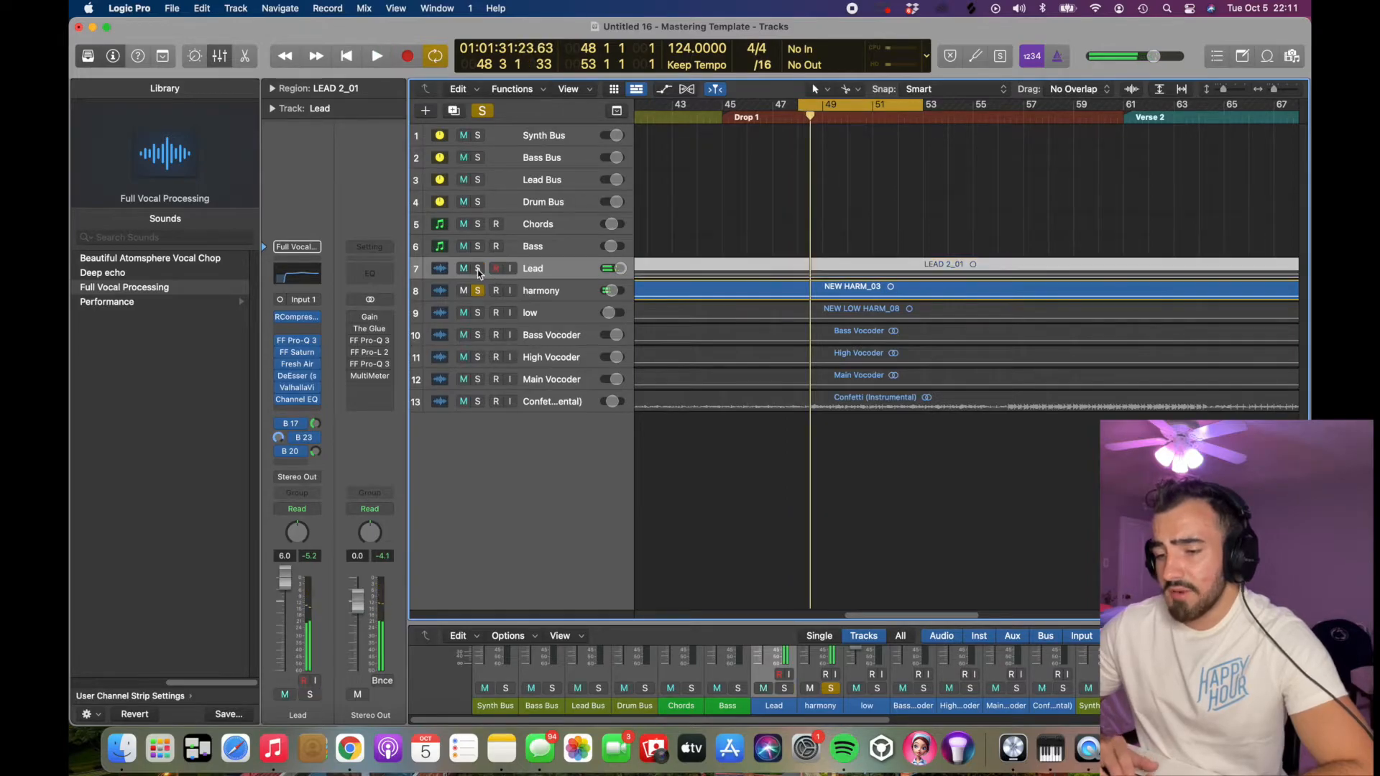
{"action": "key", "text": "space"}
Step: Solo the low track, unsolo the harmony, and set the low track's volume to about -12.6 dB while listening
{"action": "left_click", "coordinate": [477, 313]}
{"action": "key", "text": "space"}
{"action": "left_click", "coordinate": [477, 291]}
{"action": "key", "text": "space"}
{"action": "key", "text": "space"}
{"action": "mouse_move", "coordinate": [613, 316]}
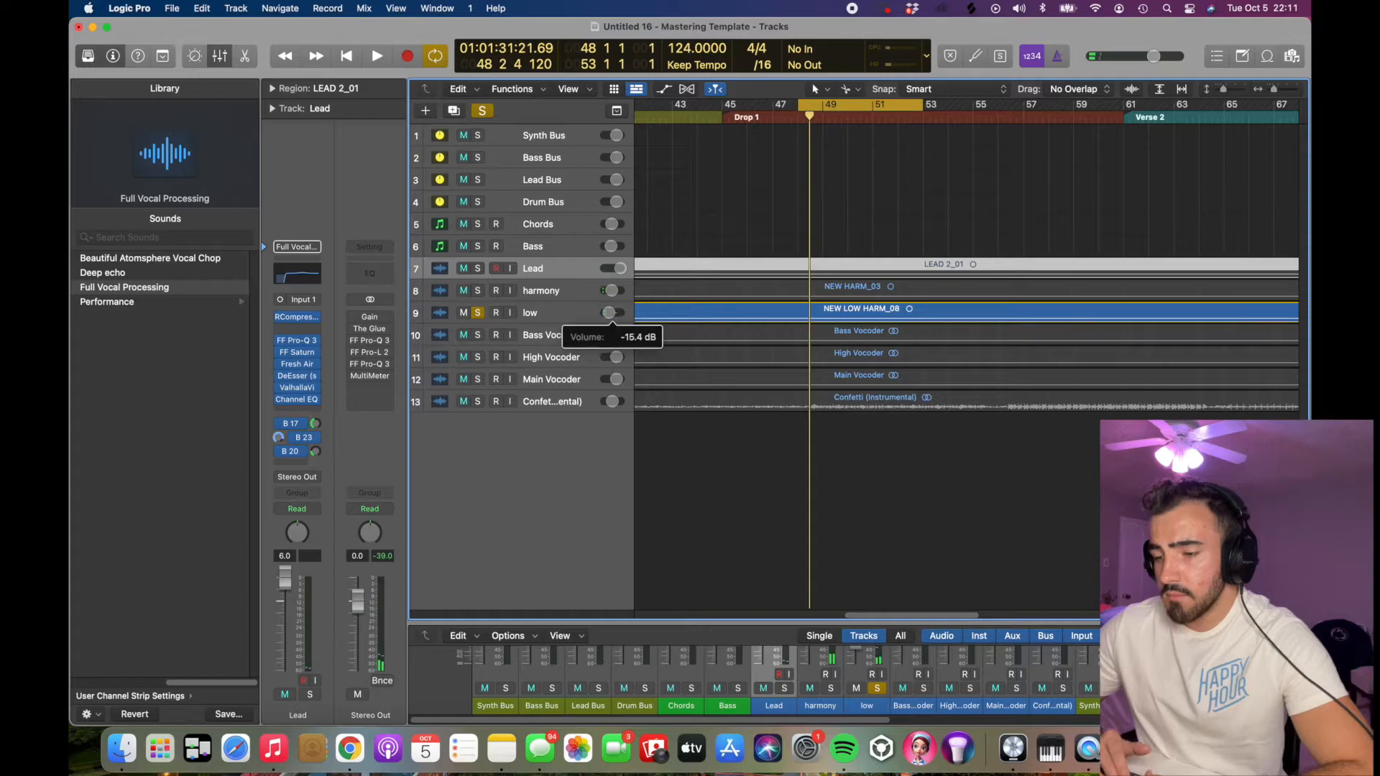
{"action": "key", "text": "space"}
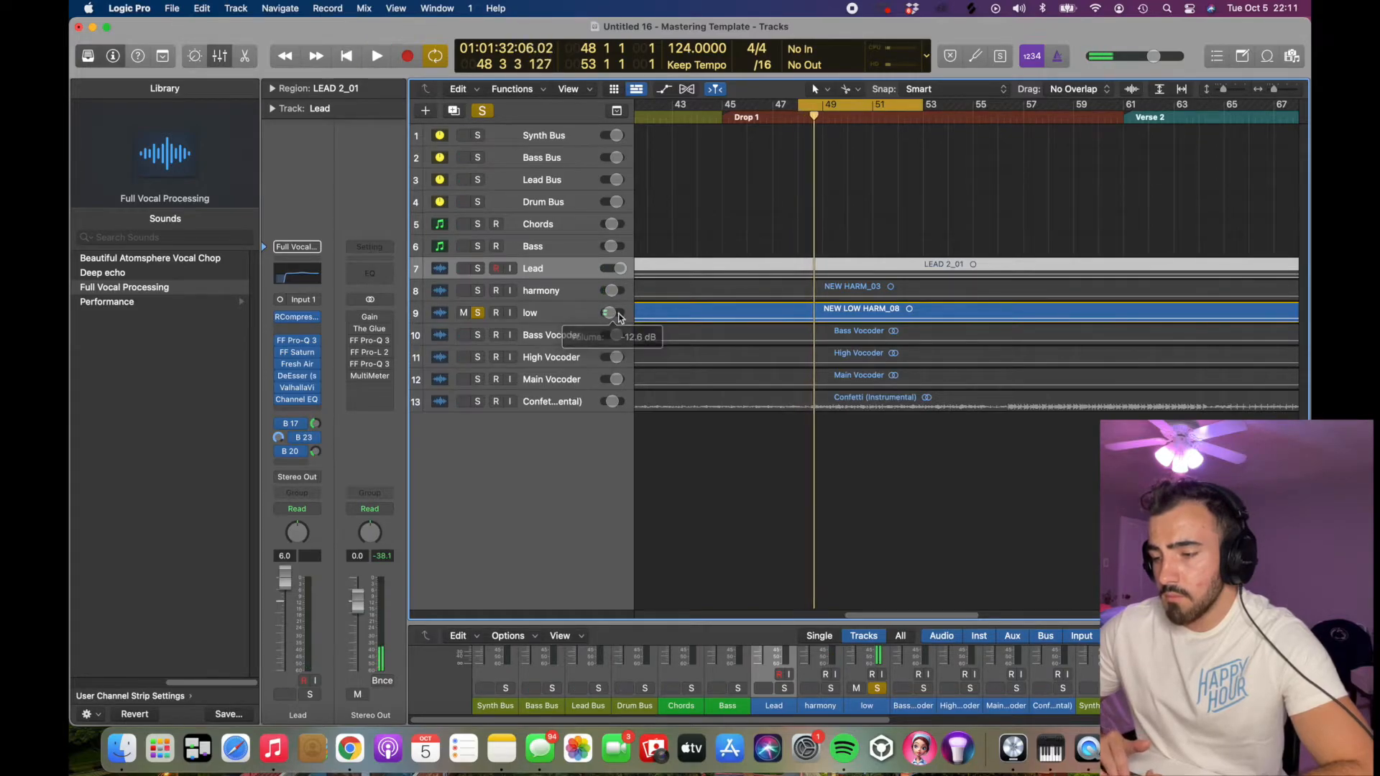
Step: Solo the harmony and Lead alongside the low track and balance the low track's volume against them during playback
{"action": "left_click", "coordinate": [477, 290]}
{"action": "left_click", "coordinate": [477, 268]}
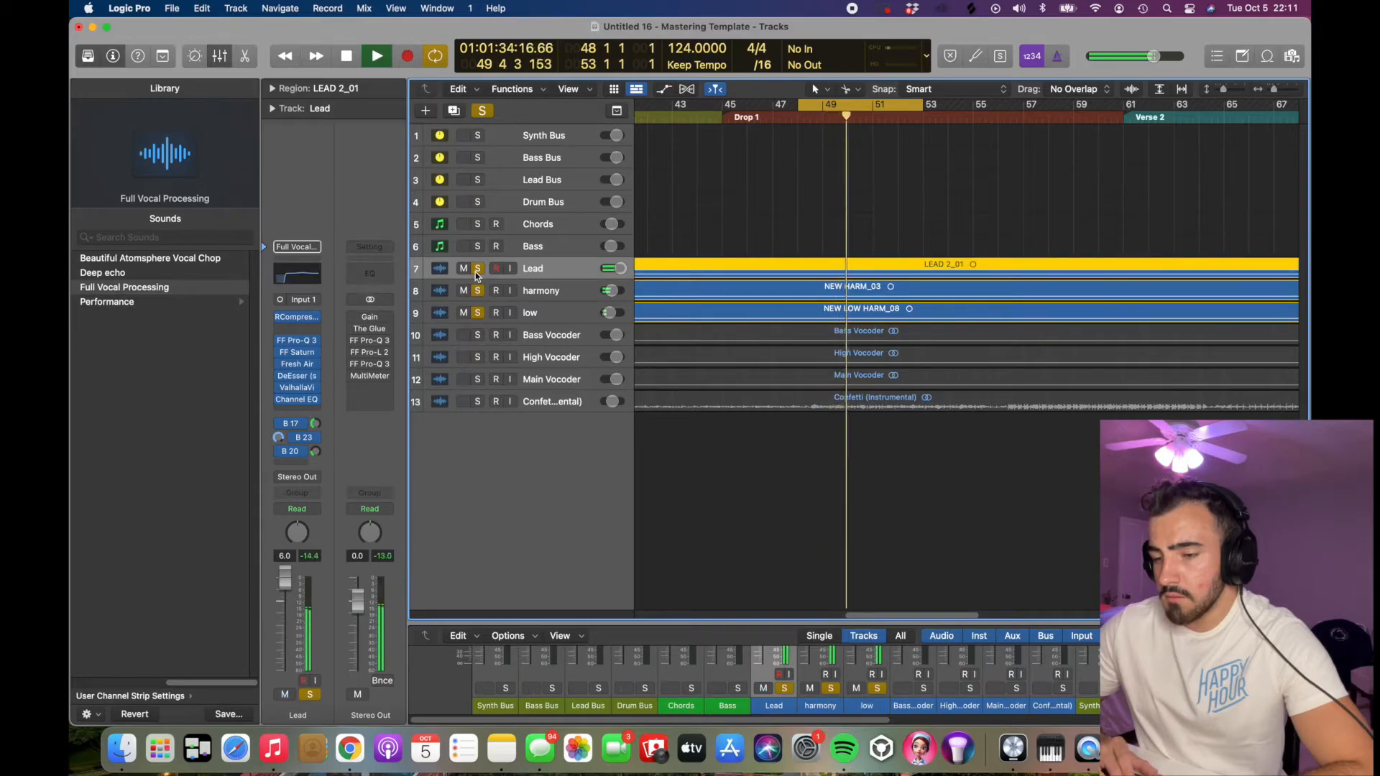
{"action": "left_click_drag", "start_coordinate": [610, 314], "coordinate": [611, 314]}
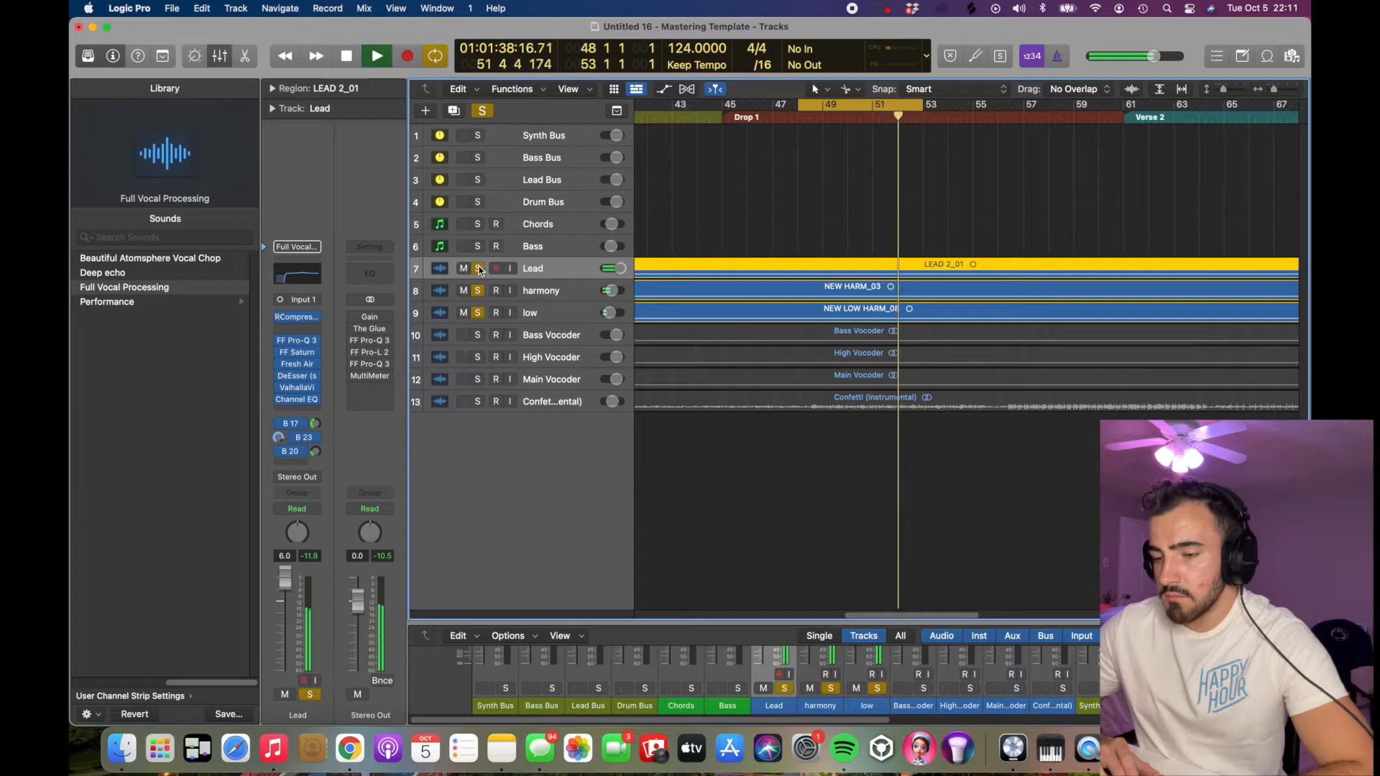
{"action": "key", "text": "space"}
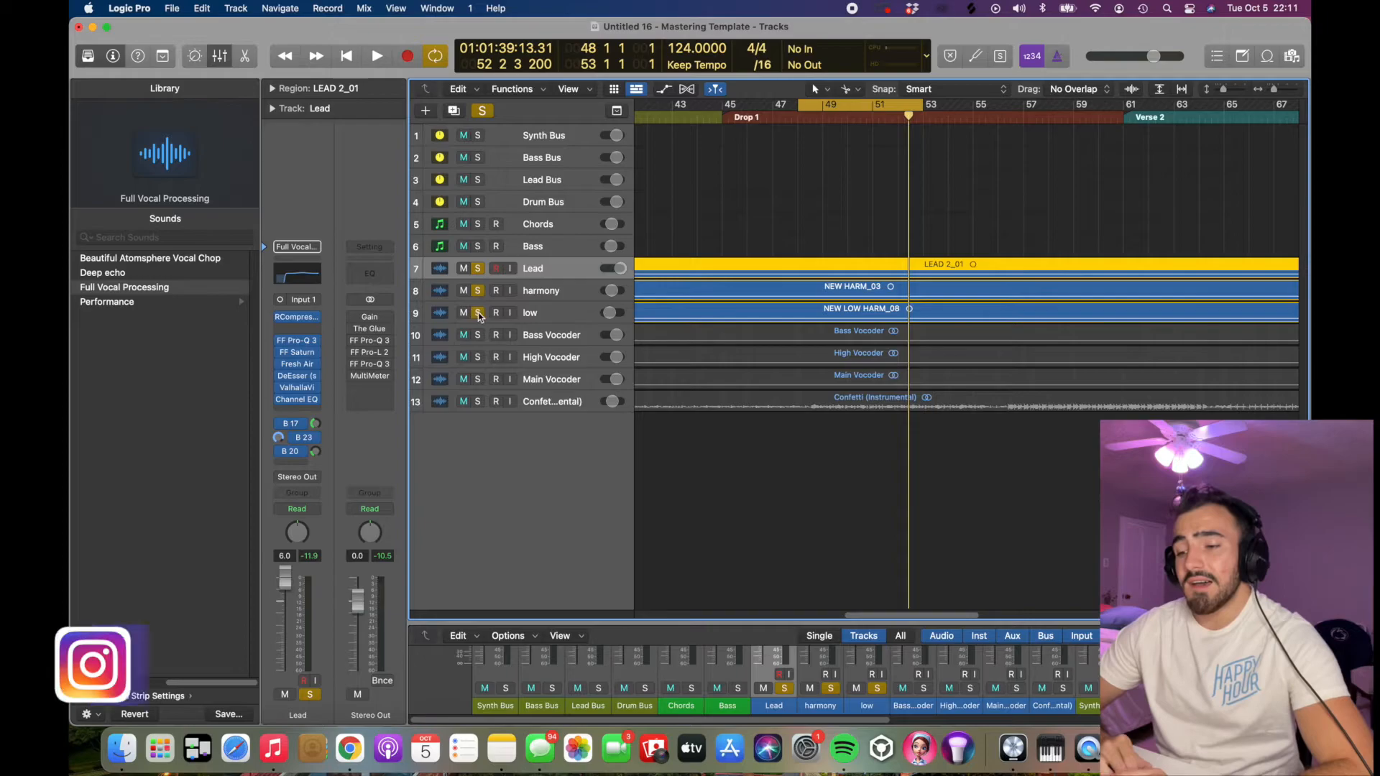
Step: Take the low, harmony and Lead tracks out of solo
{"action": "left_click", "coordinate": [479, 314]}
{"action": "left_click", "coordinate": [478, 290]}
{"action": "left_click", "coordinate": [477, 268]}
Step: Select the Bass Vocoder track, enlarge the track heights, and mute the Confetti (Instrumental) track
{"action": "left_click", "coordinate": [546, 335]}
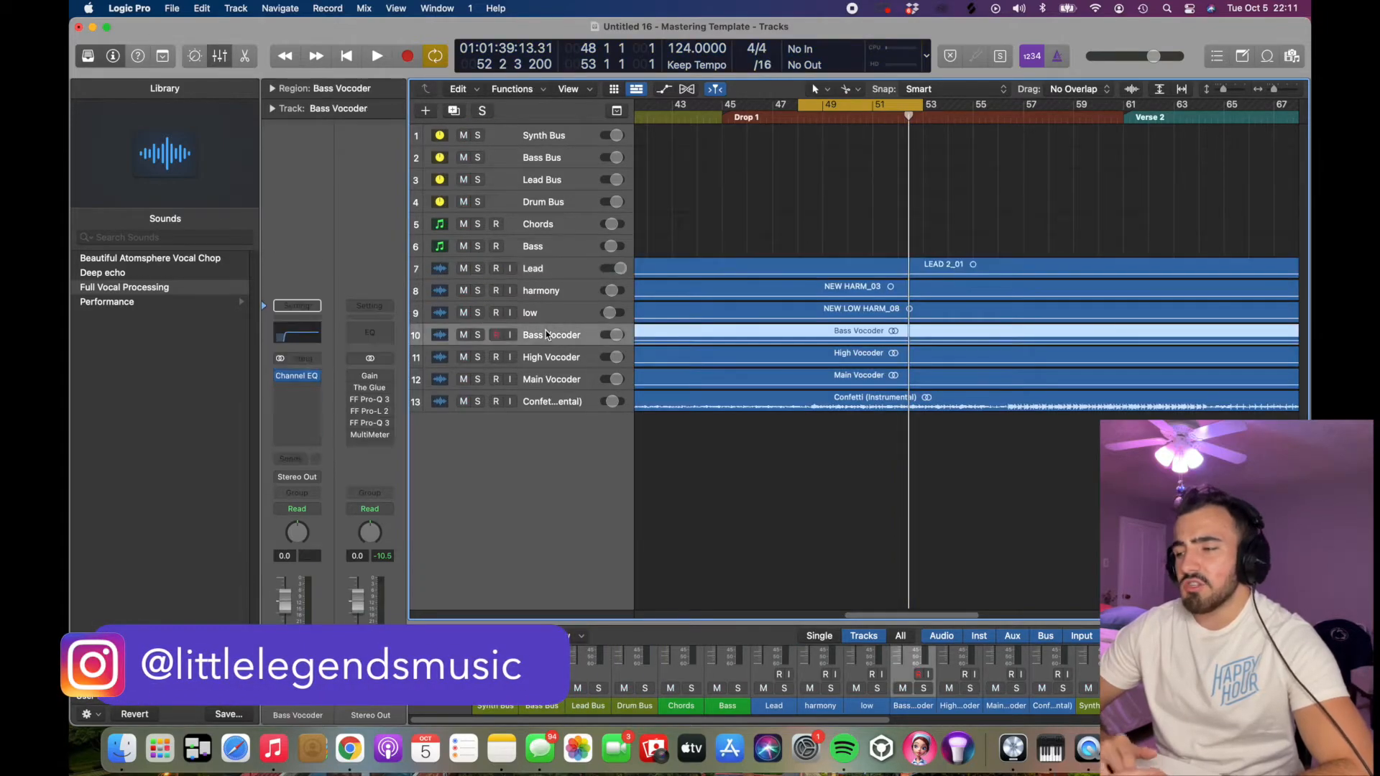
{"action": "left_click_drag", "start_coordinate": [1222, 89], "coordinate": [1225, 89]}
{"action": "scroll", "coordinate": [924, 231], "scroll_direction": "down", "scroll_amount": 1}
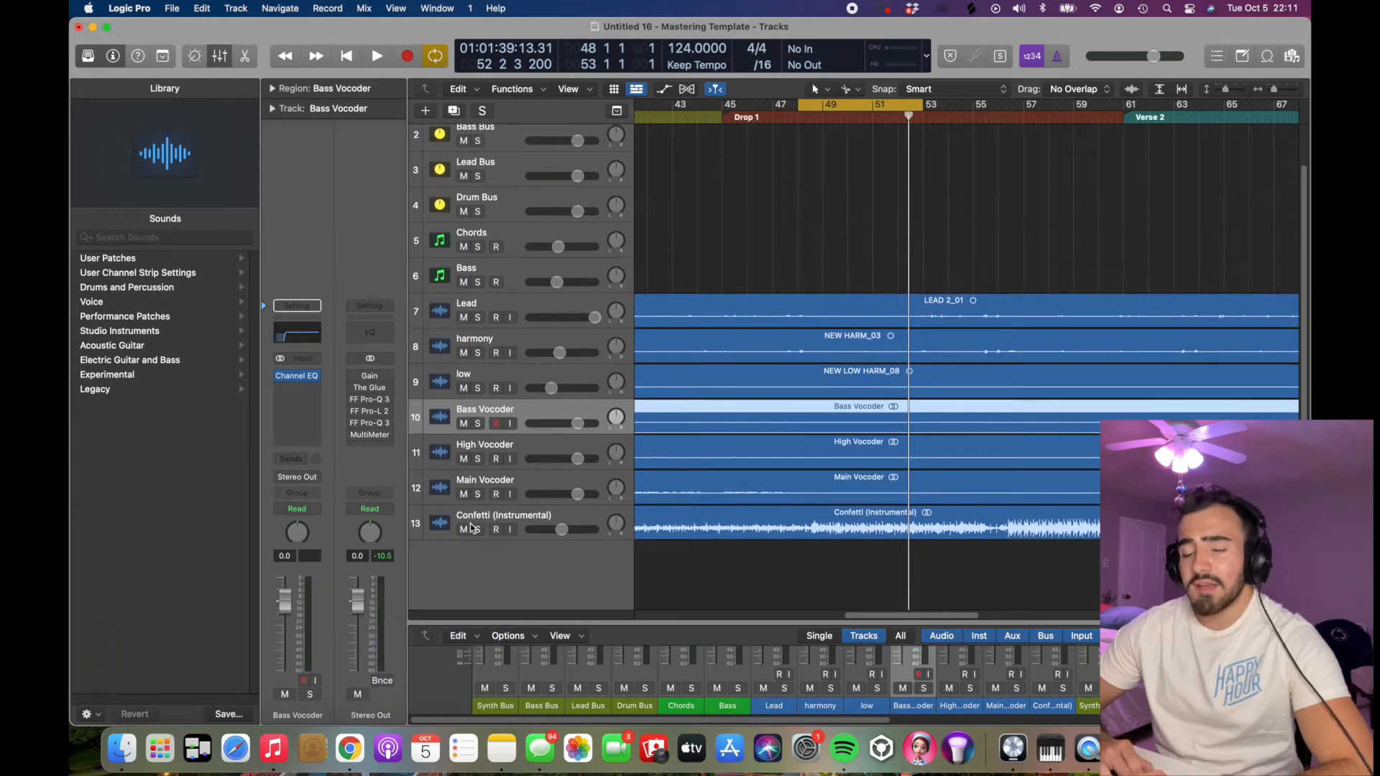
{"action": "left_click", "coordinate": [464, 529]}
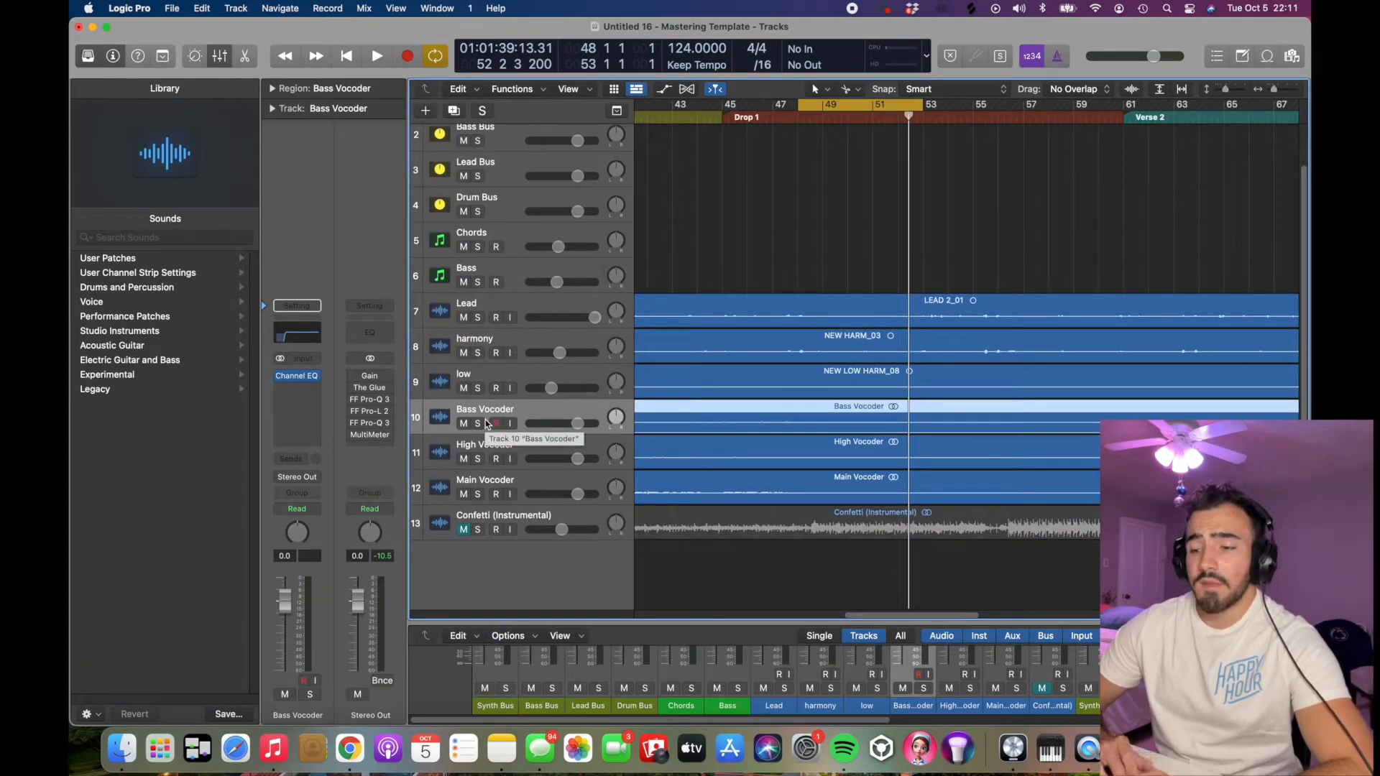
Step: Solo the Bass Vocoder, play it with bars 49 to 55 as the cycle range, and turn cycle mode off
{"action": "left_click_drag", "start_coordinate": [478, 424], "coordinate": [480, 468]}
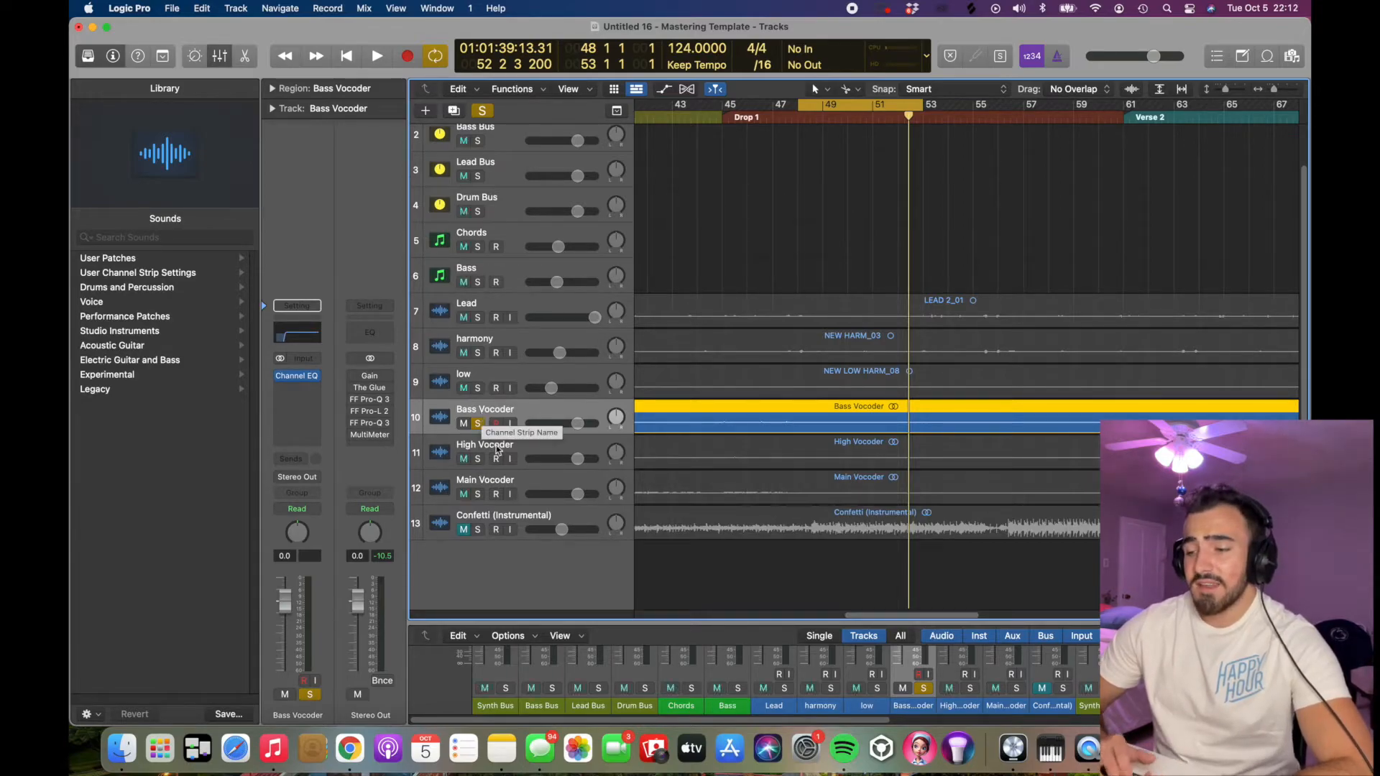
{"action": "left_click_drag", "start_coordinate": [828, 108], "coordinate": [972, 110]}
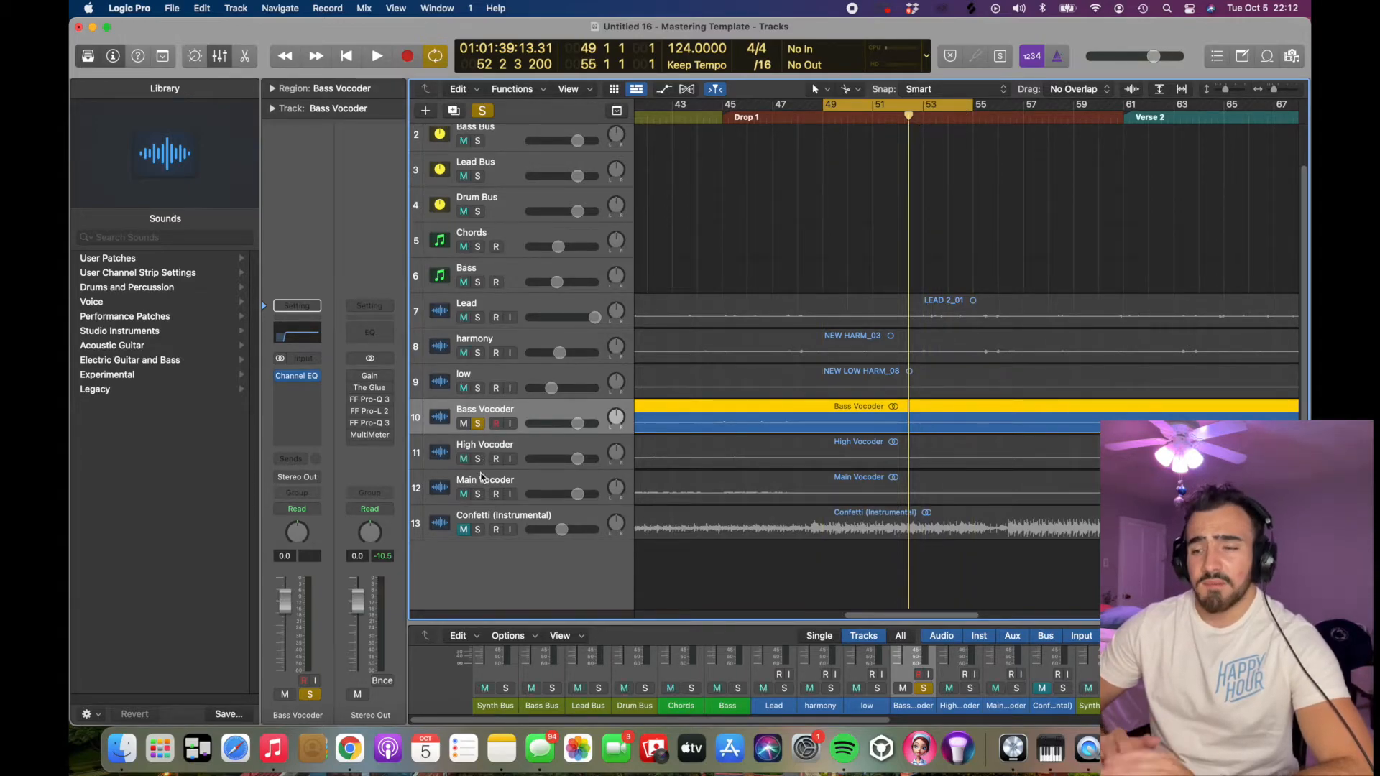
{"action": "key", "text": "space"}
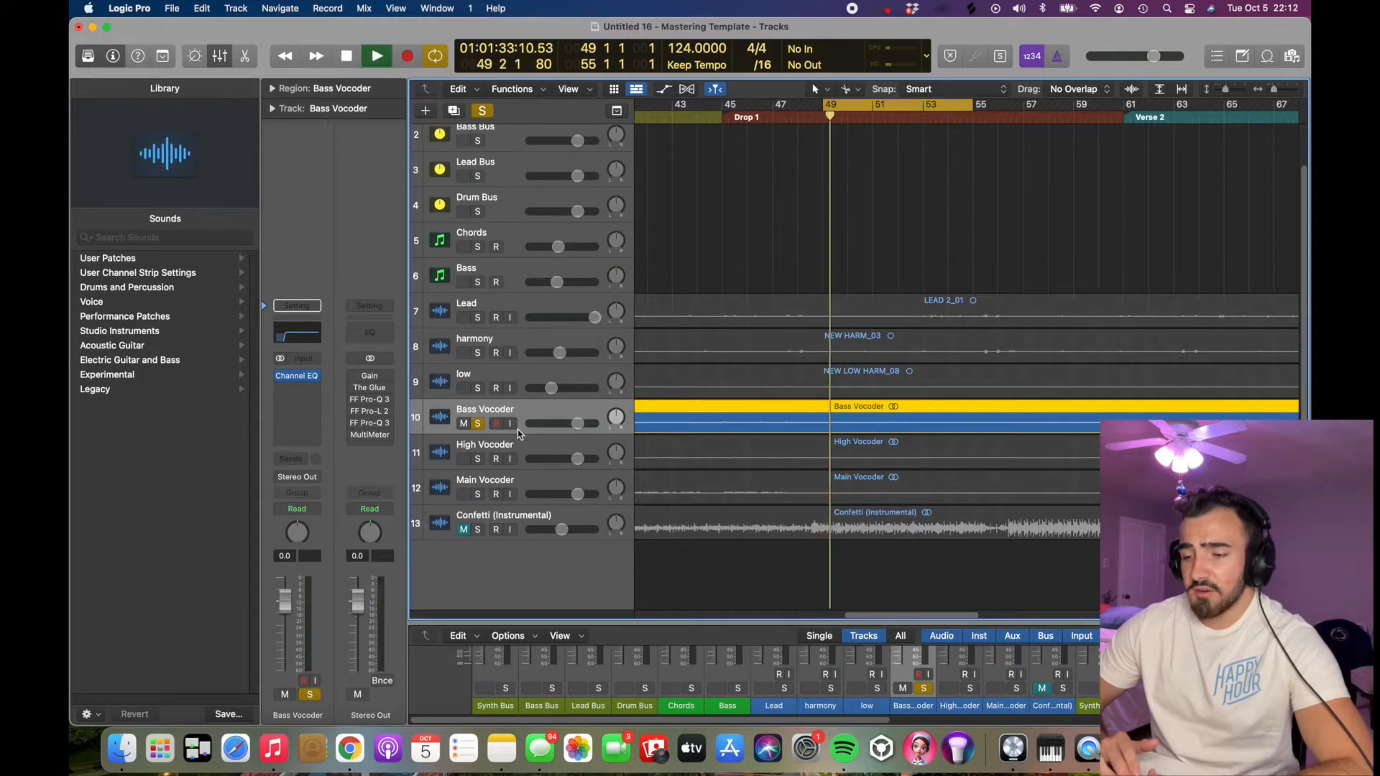
{"action": "left_click", "coordinate": [949, 103]}
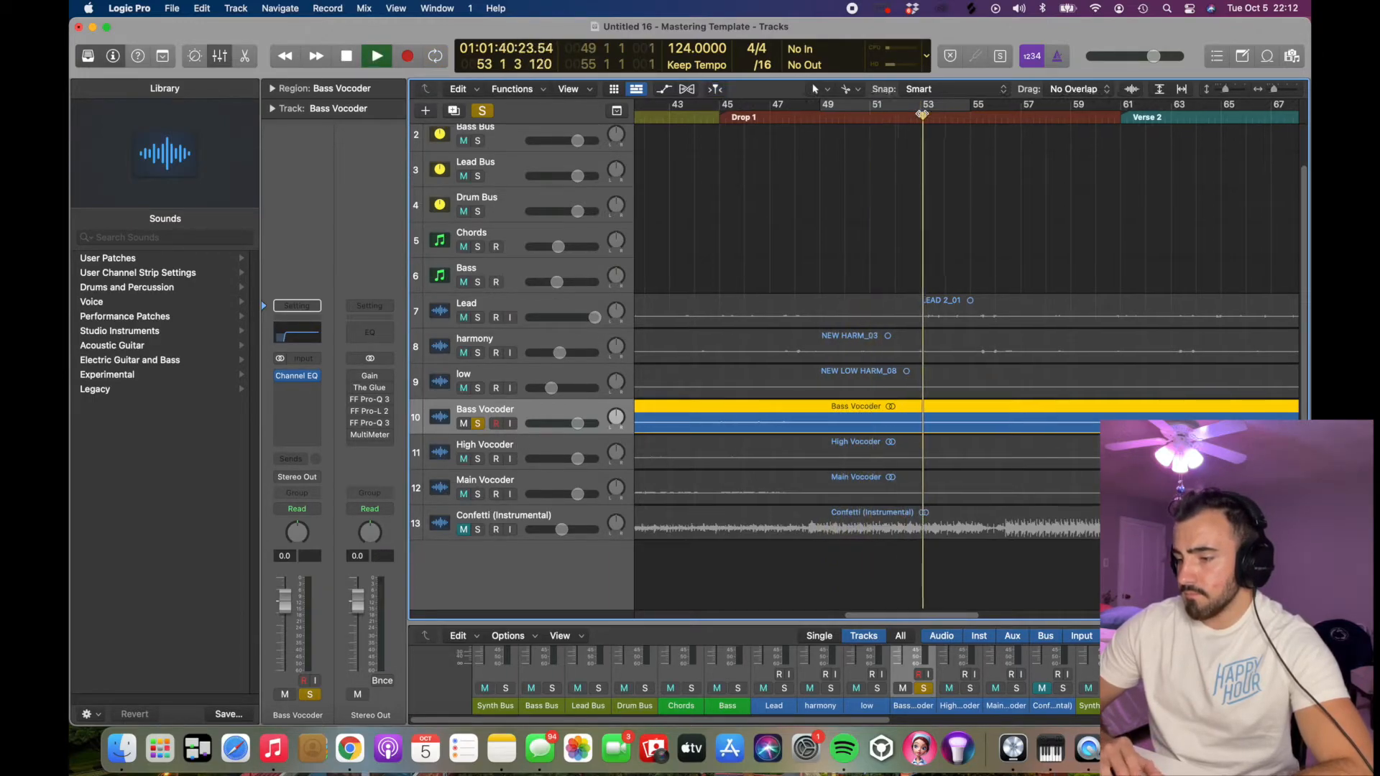
Step: Audition the High Vocoder with the Bass Vocoder, restart playback in Build 1, and take the High Vocoder out of solo
{"action": "left_click", "coordinate": [478, 458]}
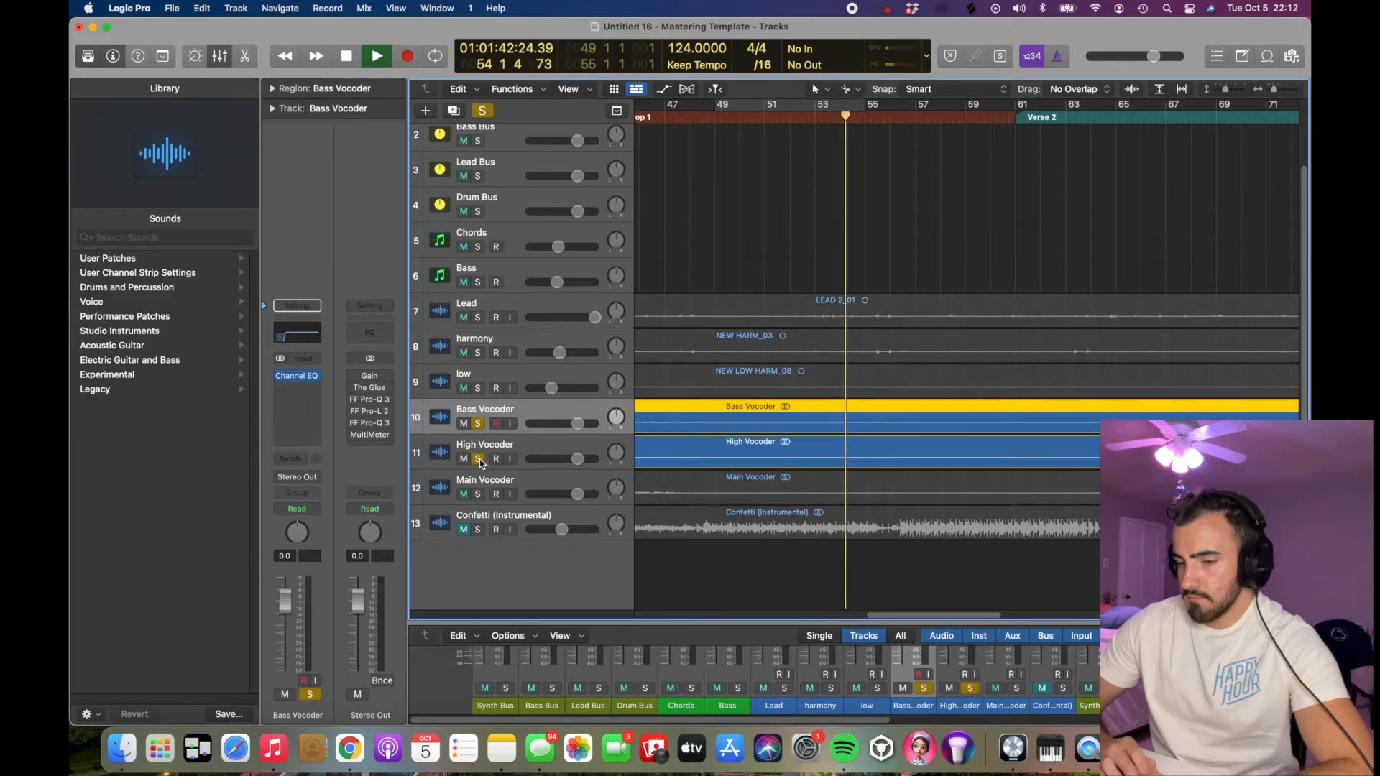
{"action": "left_click", "coordinate": [481, 477]}
{"action": "scroll", "coordinate": [644, 437], "scroll_direction": "down", "scroll_amount": 5}
{"action": "scroll", "coordinate": [644, 436], "scroll_direction": "up", "scroll_amount": 5}
{"action": "key", "text": "space"}
{"action": "left_click", "coordinate": [746, 120]}
{"action": "key", "text": "space"}
{"action": "left_click", "coordinate": [478, 459]}
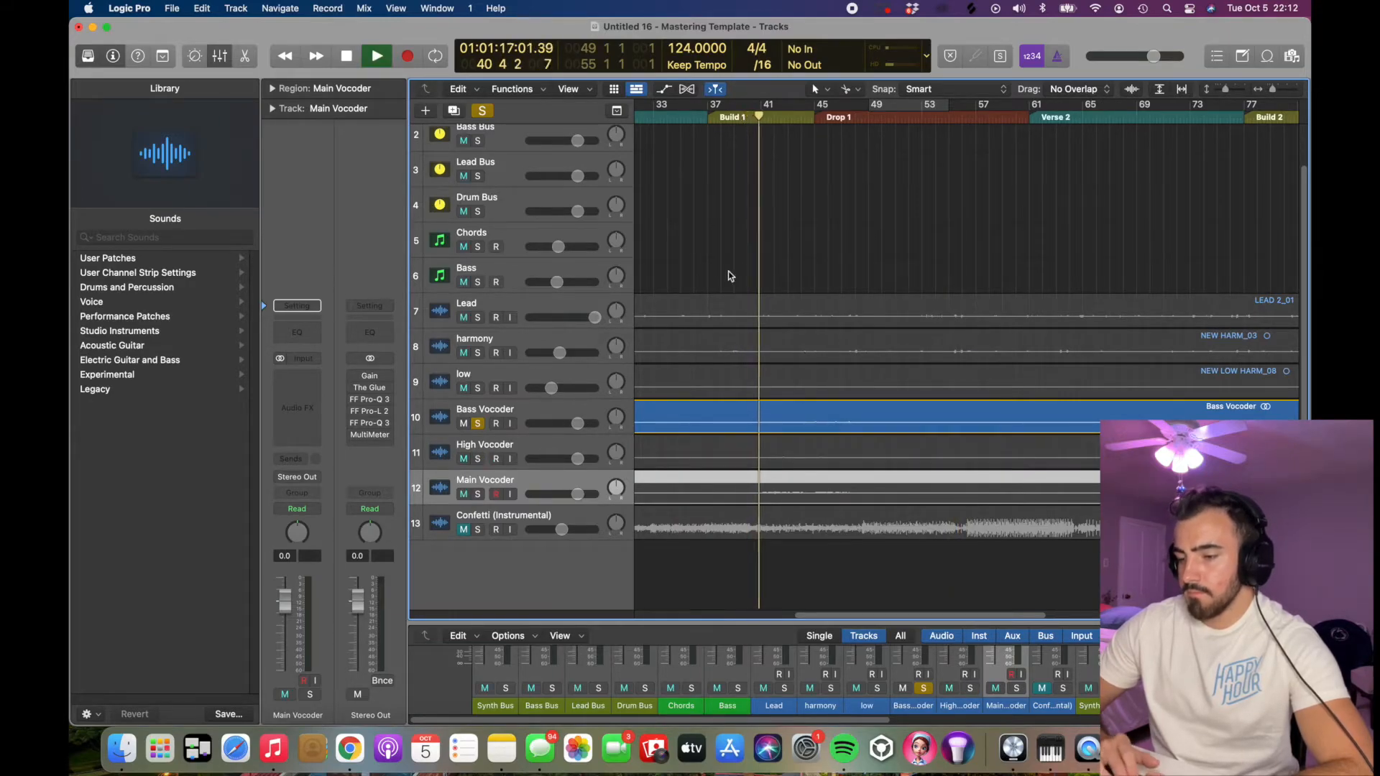
Step: Select the Bass Vocoder track, stop its playback, and set the cycle range to bars 38 to 47
{"action": "left_click", "coordinate": [523, 411]}
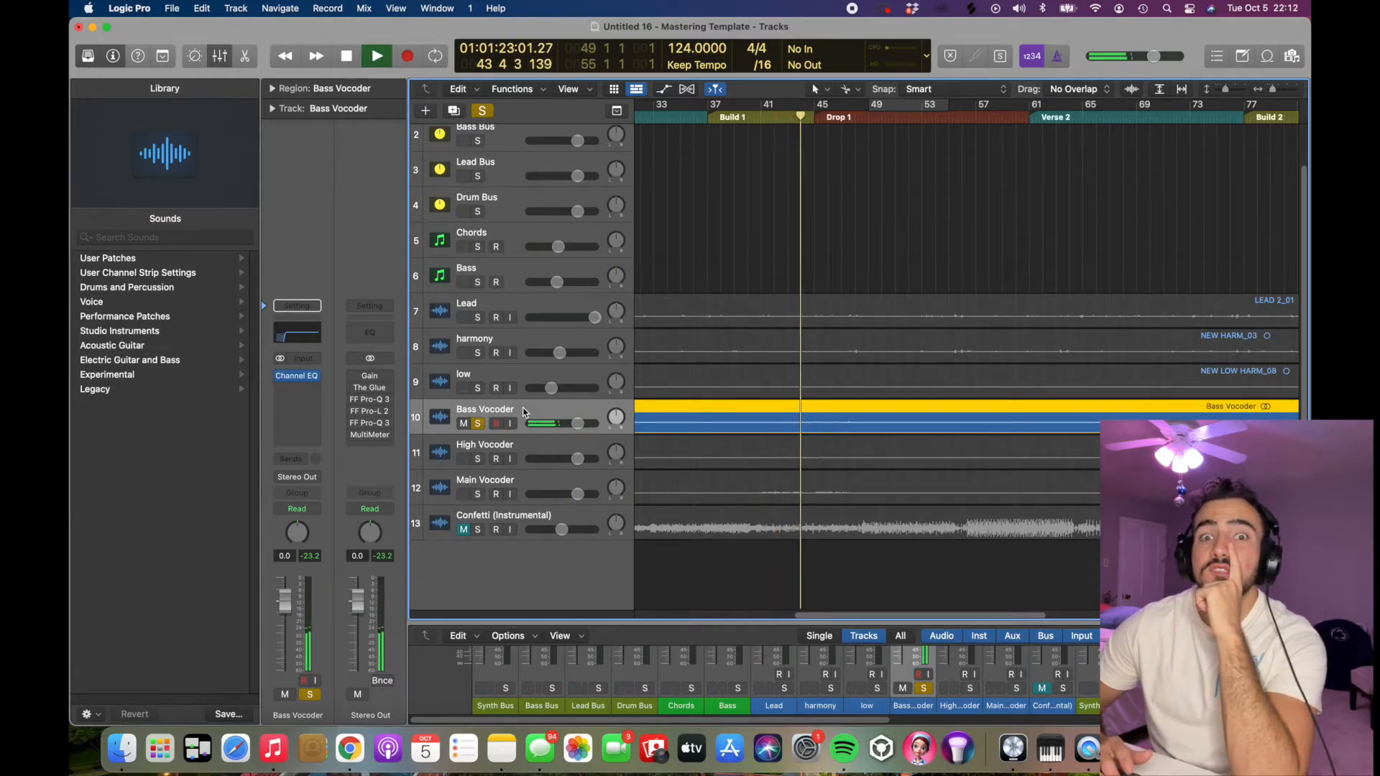
{"action": "key", "text": "space"}
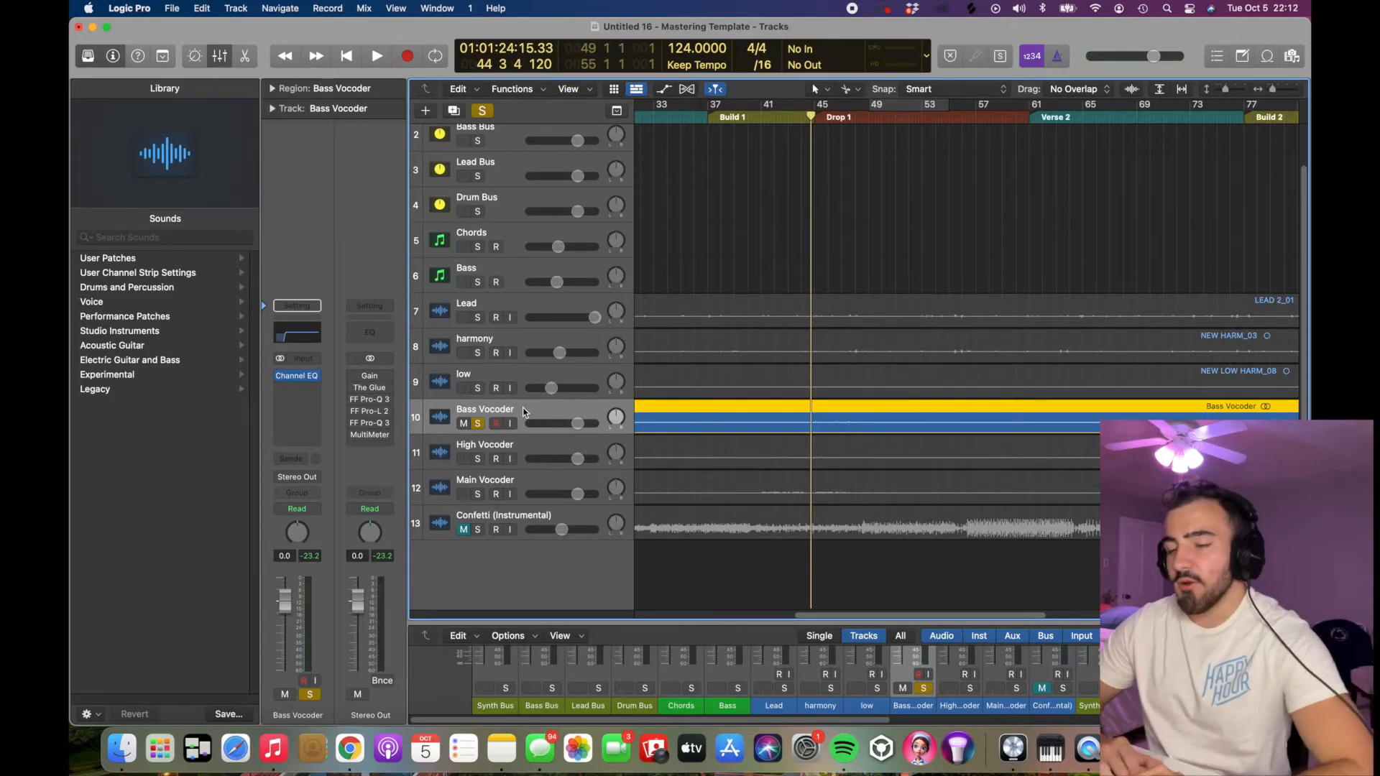
{"action": "left_click_drag", "start_coordinate": [728, 104], "coordinate": [843, 104]}
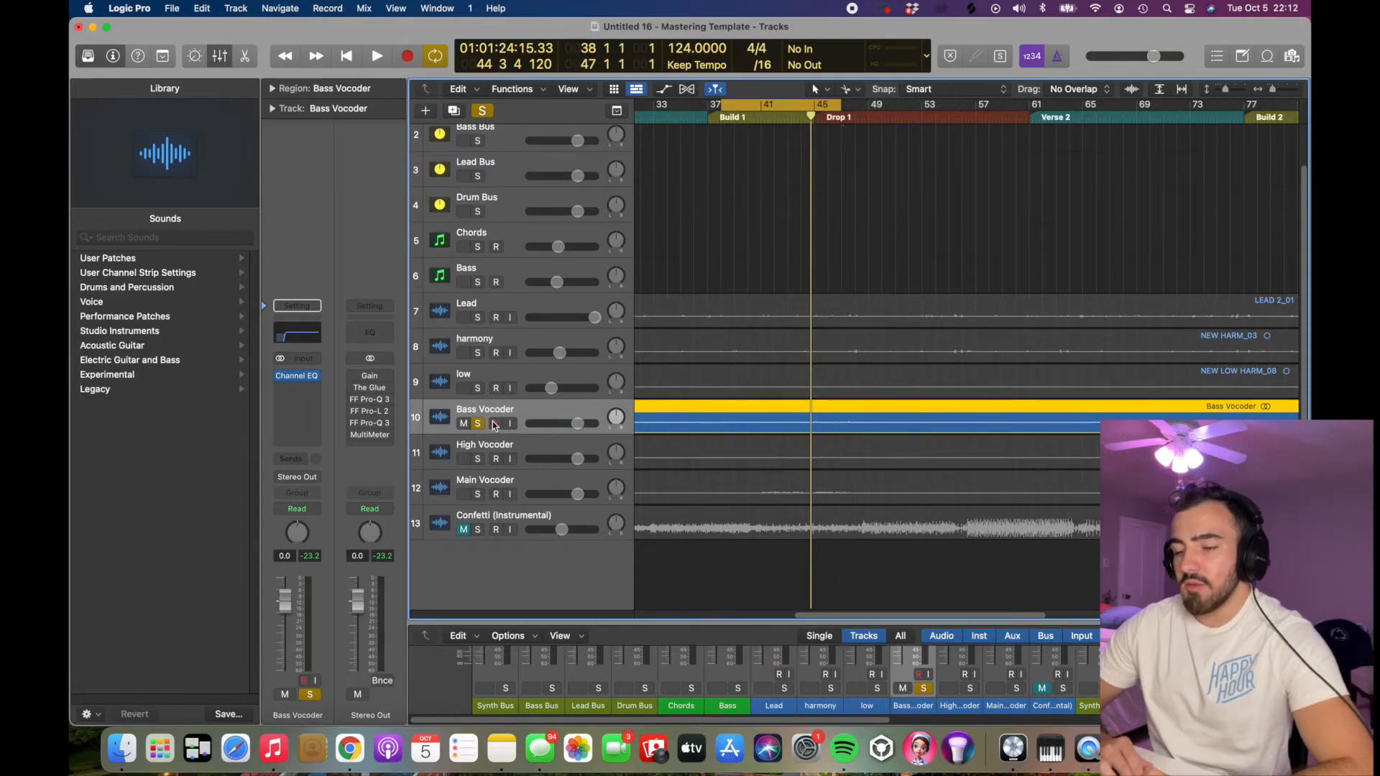
Step: Audition the High Vocoder in place of the Bass Vocoder over the cycle range, and take it out of solo
{"action": "left_click", "coordinate": [479, 458]}
{"action": "key", "text": "space"}
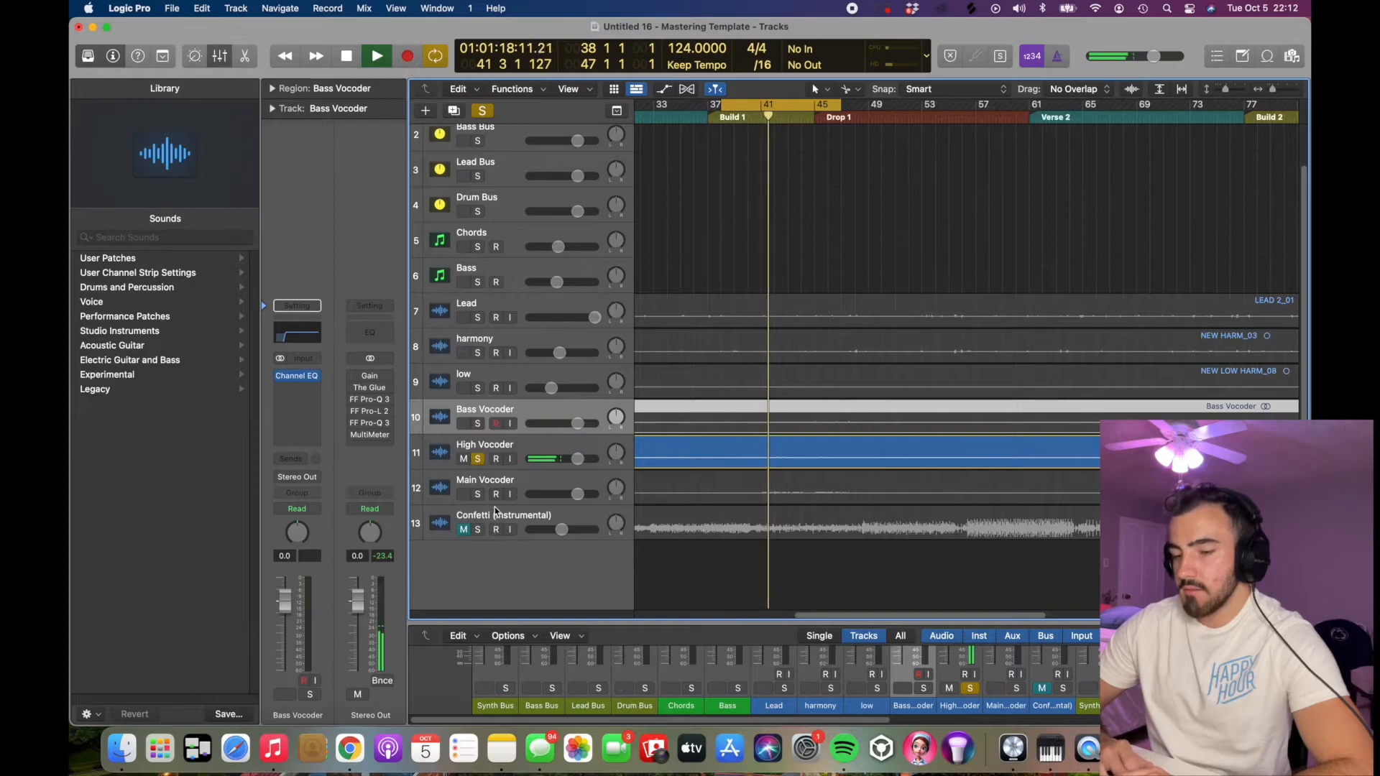
{"action": "left_click", "coordinate": [488, 452]}
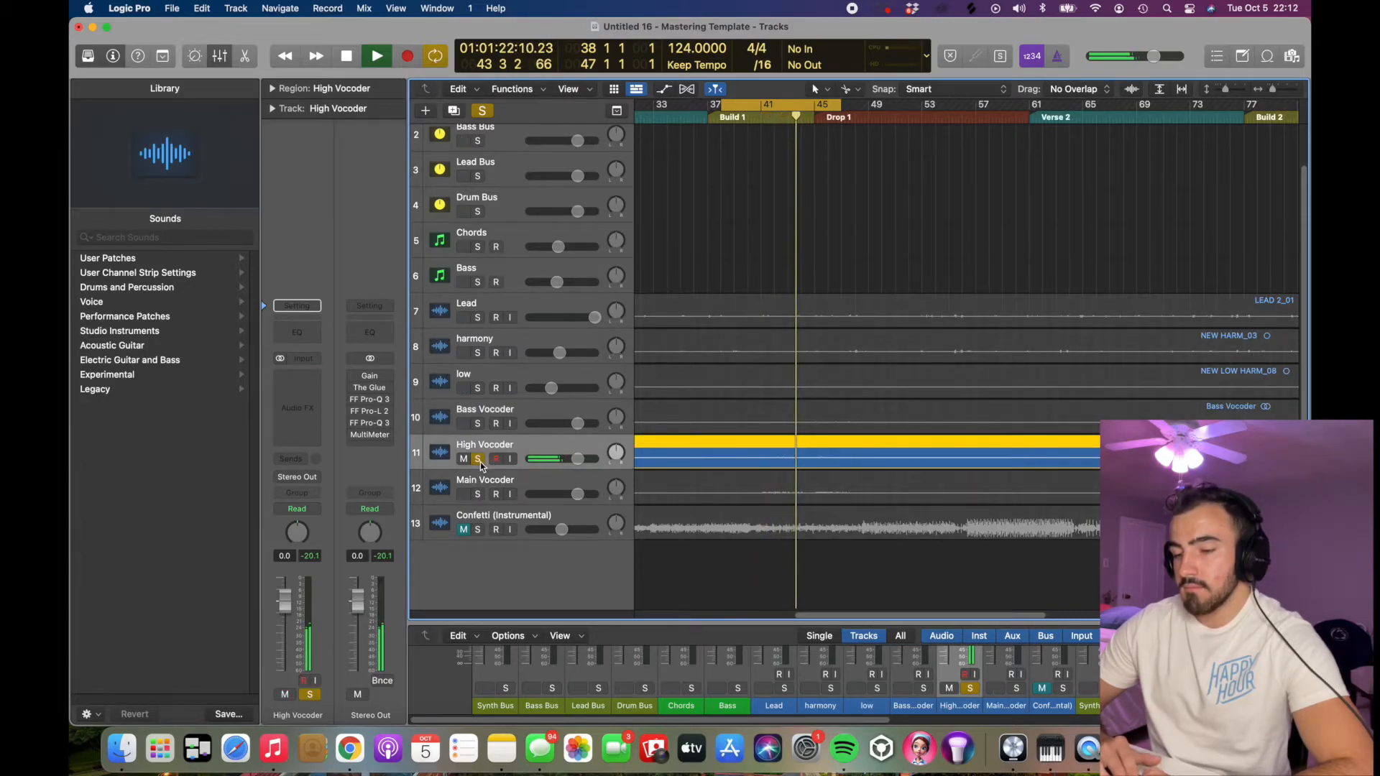
{"action": "key", "text": "space"}
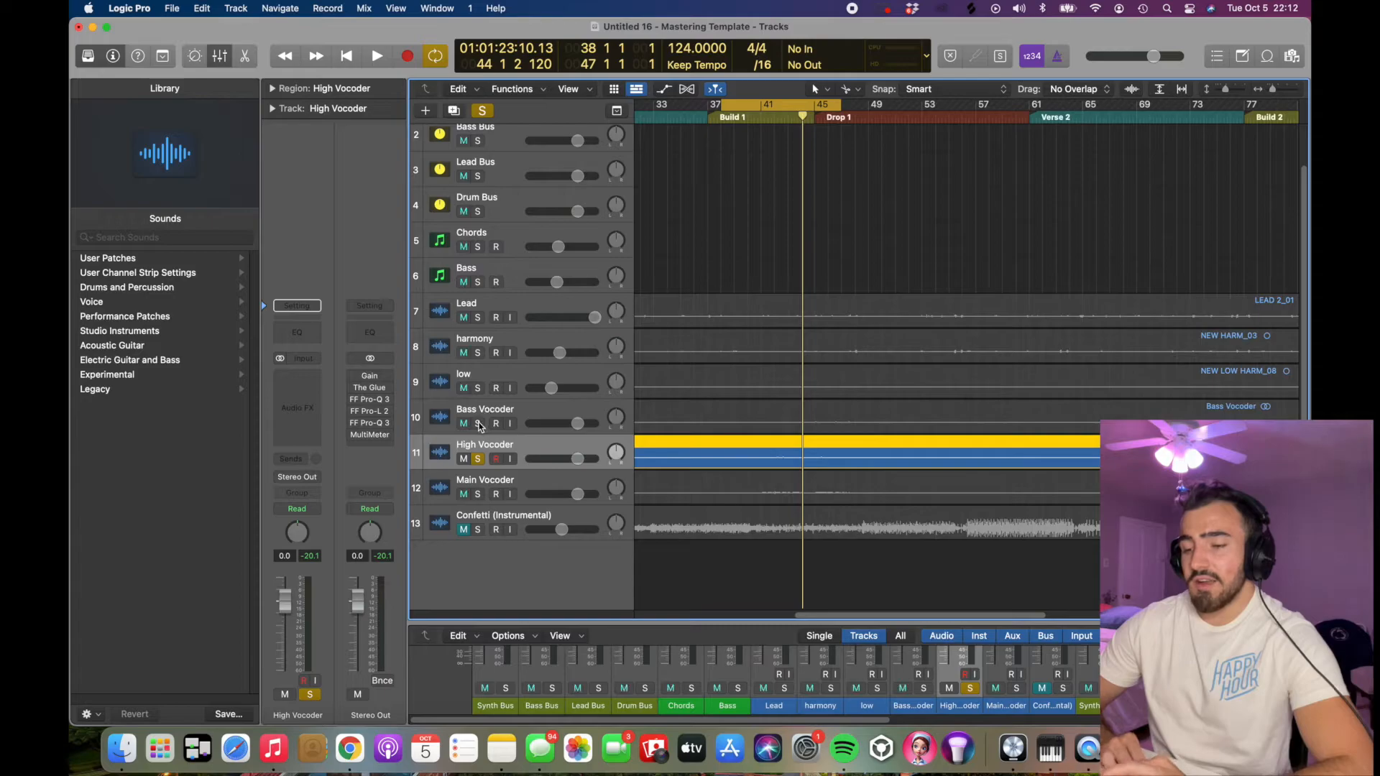
{"action": "left_click", "coordinate": [478, 460]}
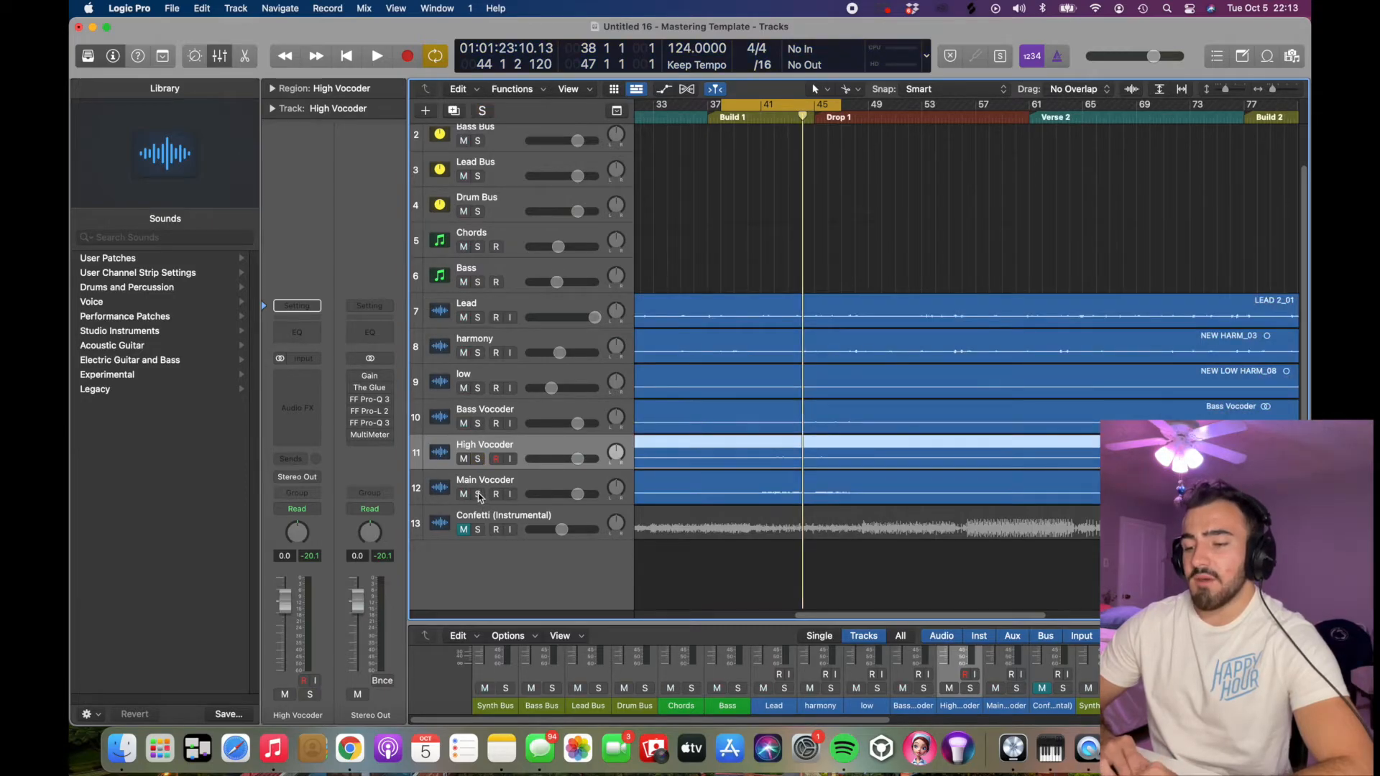
Step: Solo the Main Vocoder and play it, adding the High Vocoder and Bass Vocoder to the solo during playback
{"action": "left_click", "coordinate": [478, 494]}
{"action": "key", "text": "space"}
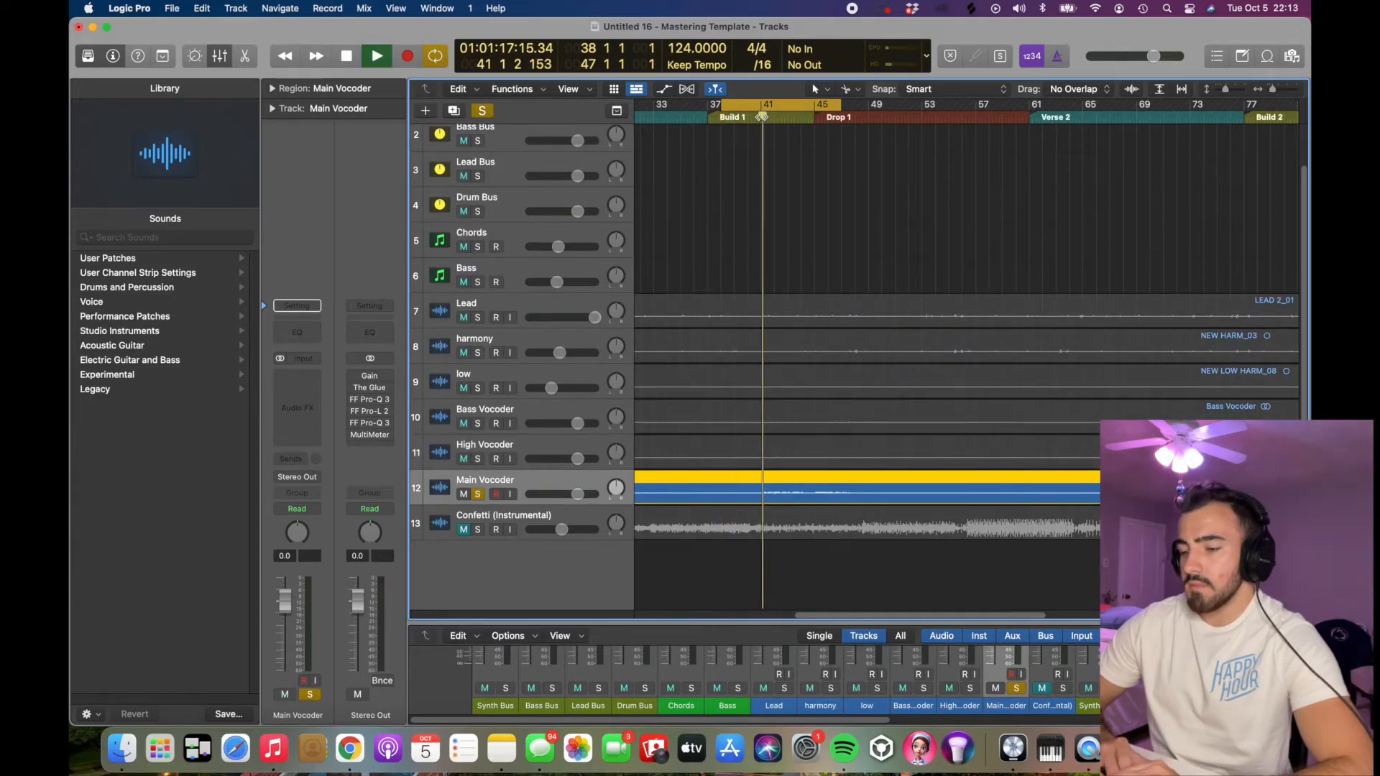
{"action": "left_click", "coordinate": [479, 460]}
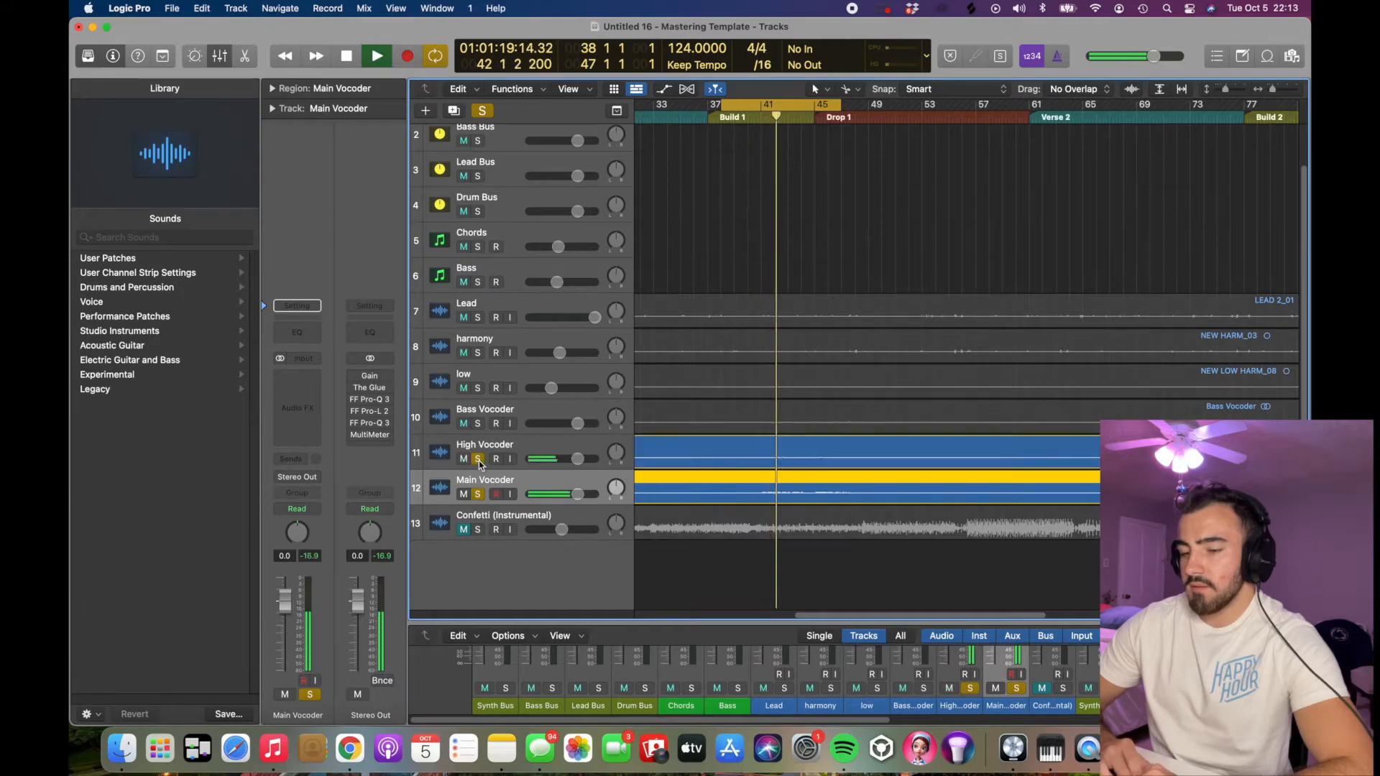
{"action": "left_click", "coordinate": [478, 424]}
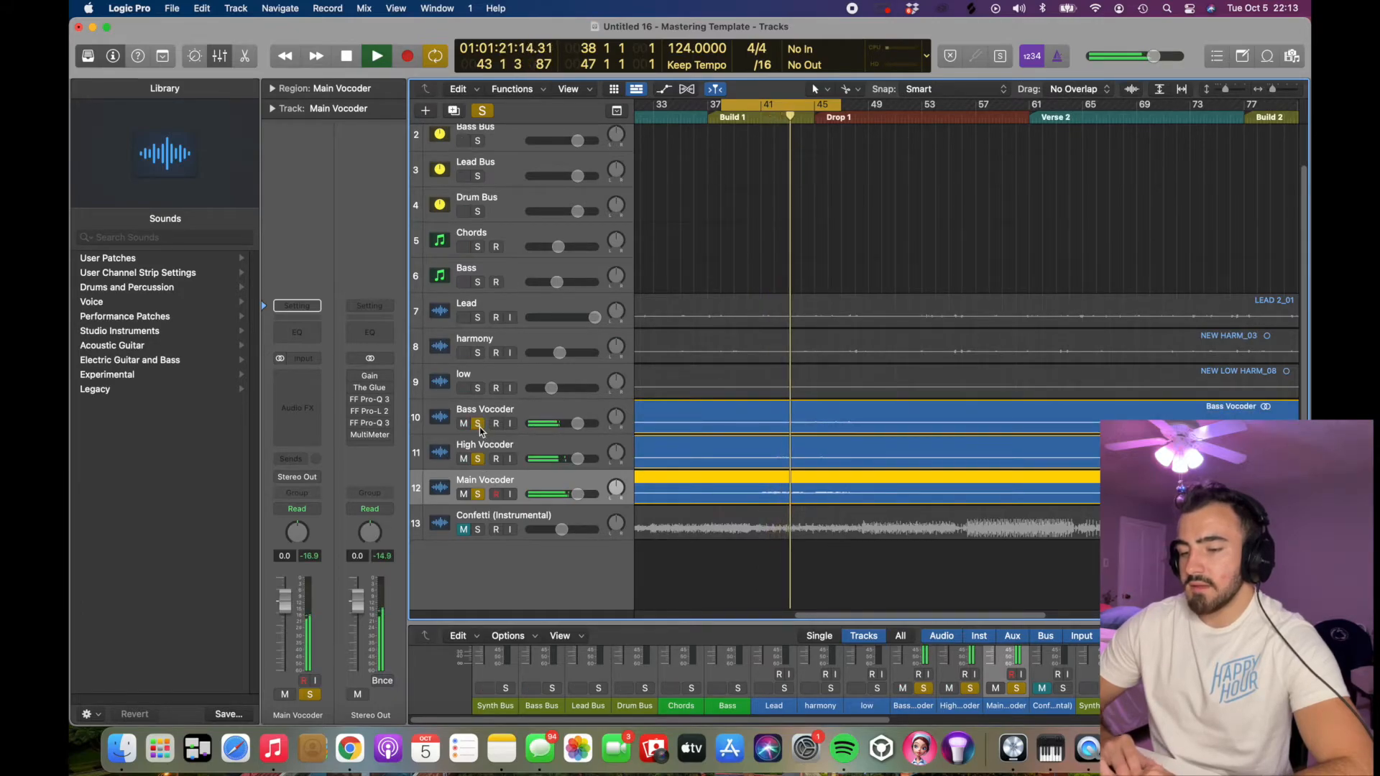
{"action": "left_click", "coordinate": [495, 424]}
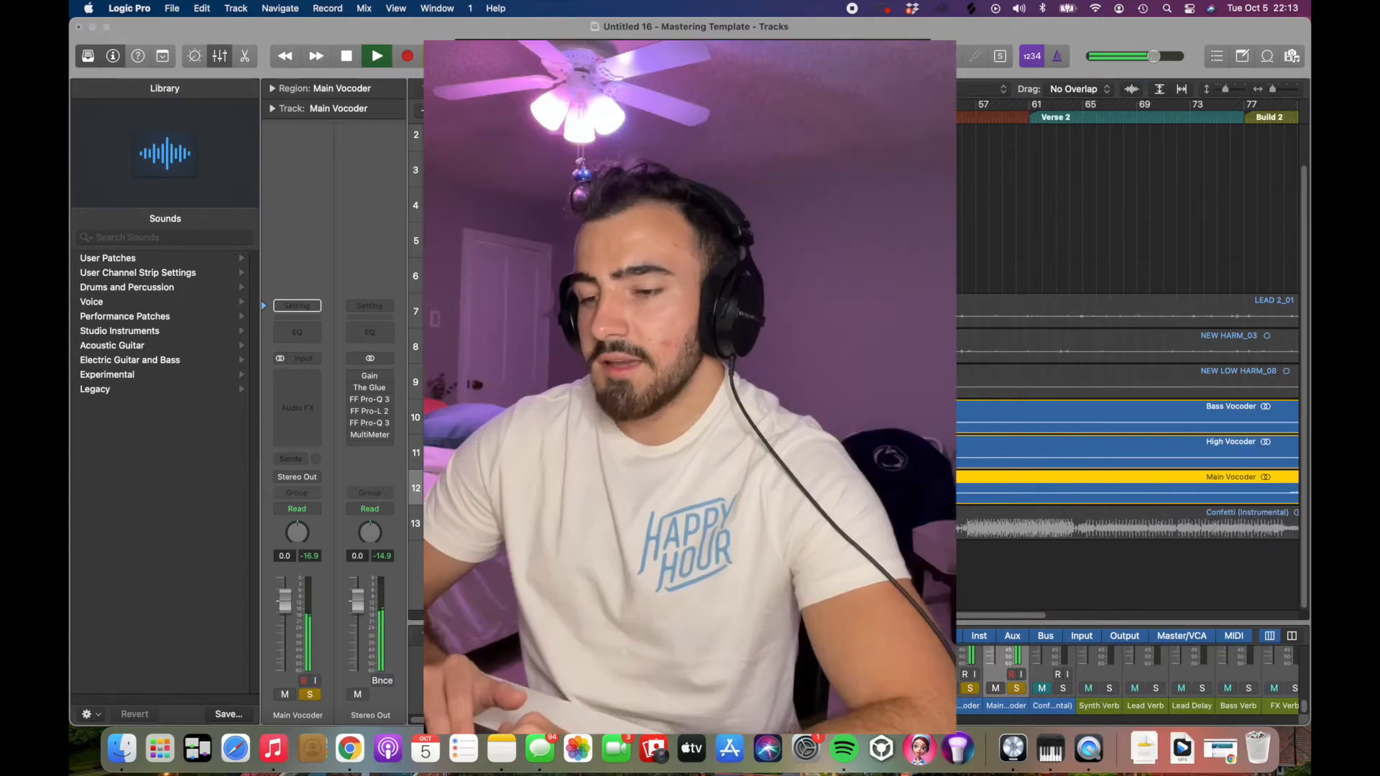
{"action": "left_click", "coordinate": [708, 264]}
{"action": "key", "text": "space"}
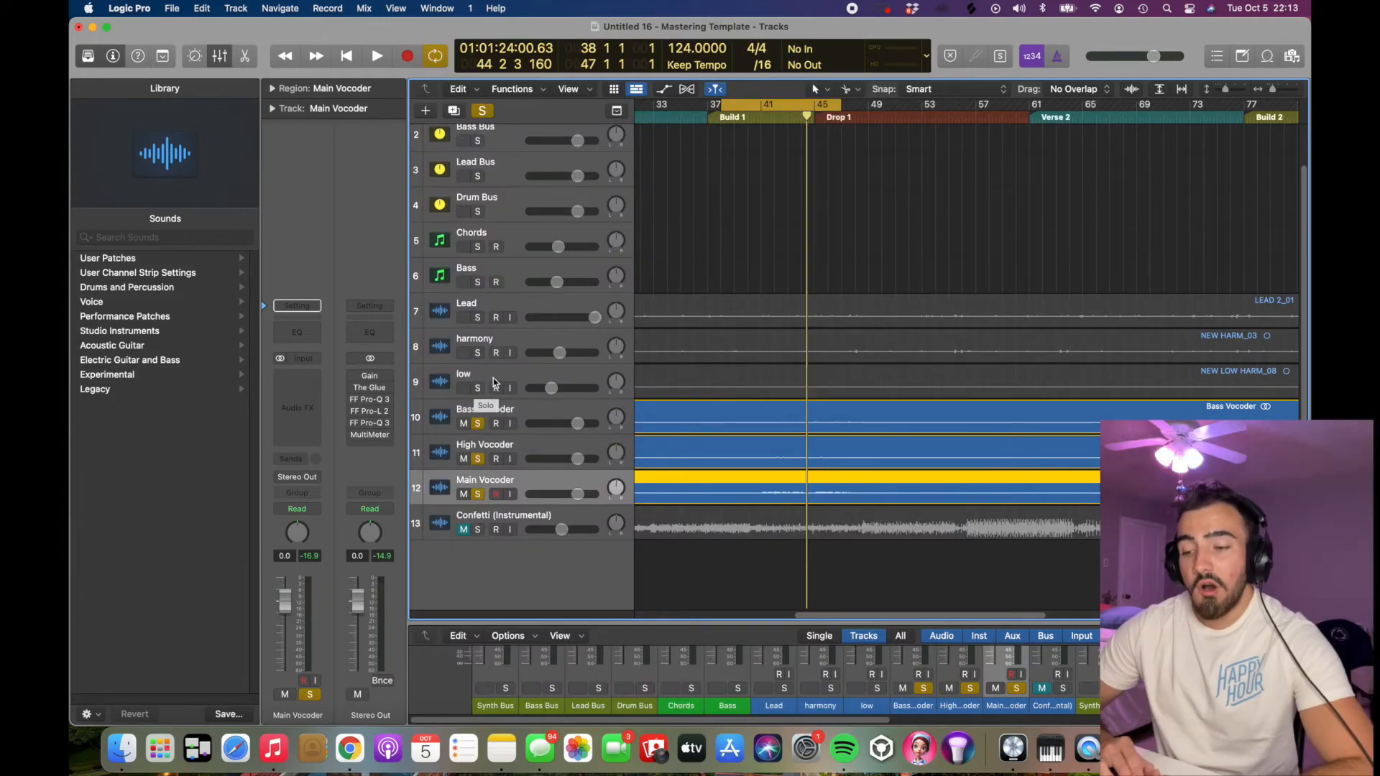
Step: Go through the low, Lead, harmony, Bass Vocoder, High Vocoder and Main Vocoder tracks to review the vocal layers
{"action": "left_click", "coordinate": [488, 368]}
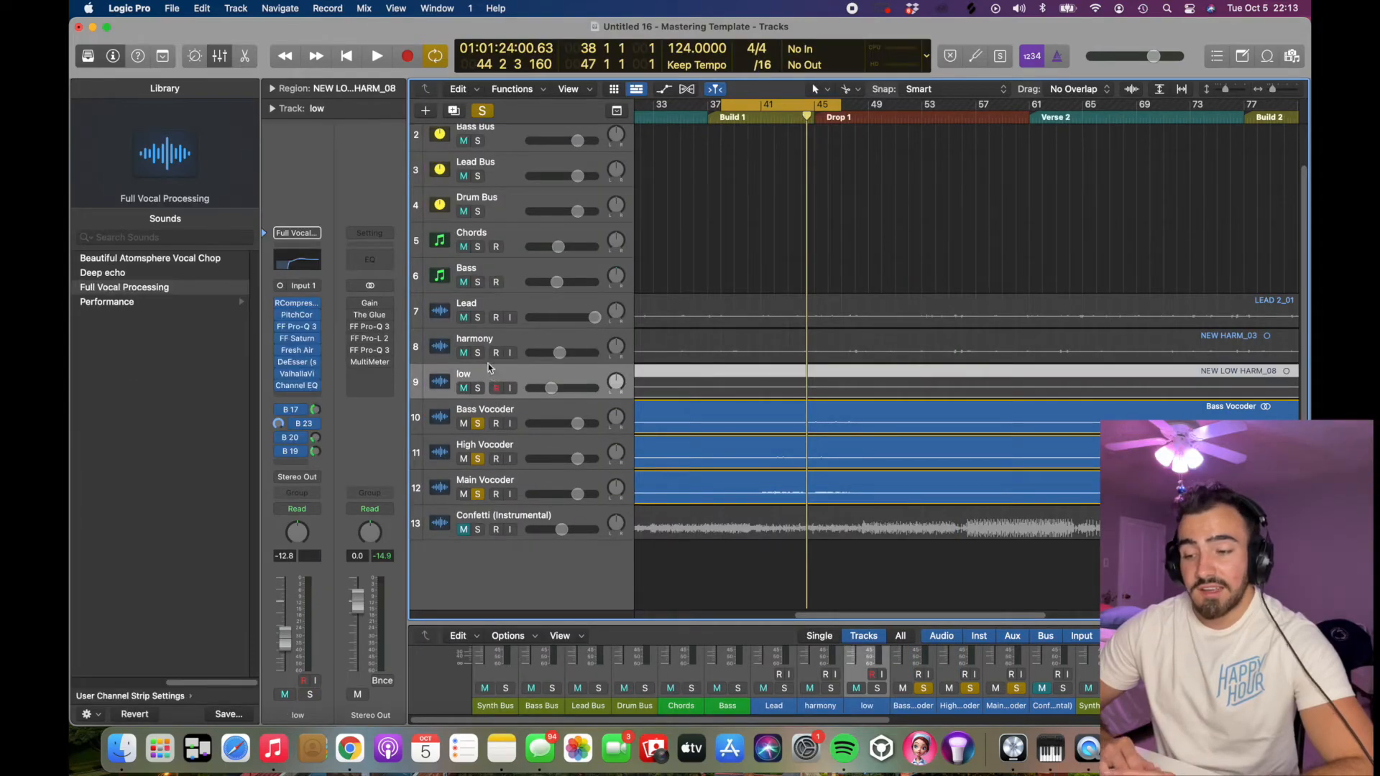
{"action": "left_click", "coordinate": [483, 307]}
{"action": "left_click", "coordinate": [483, 346]}
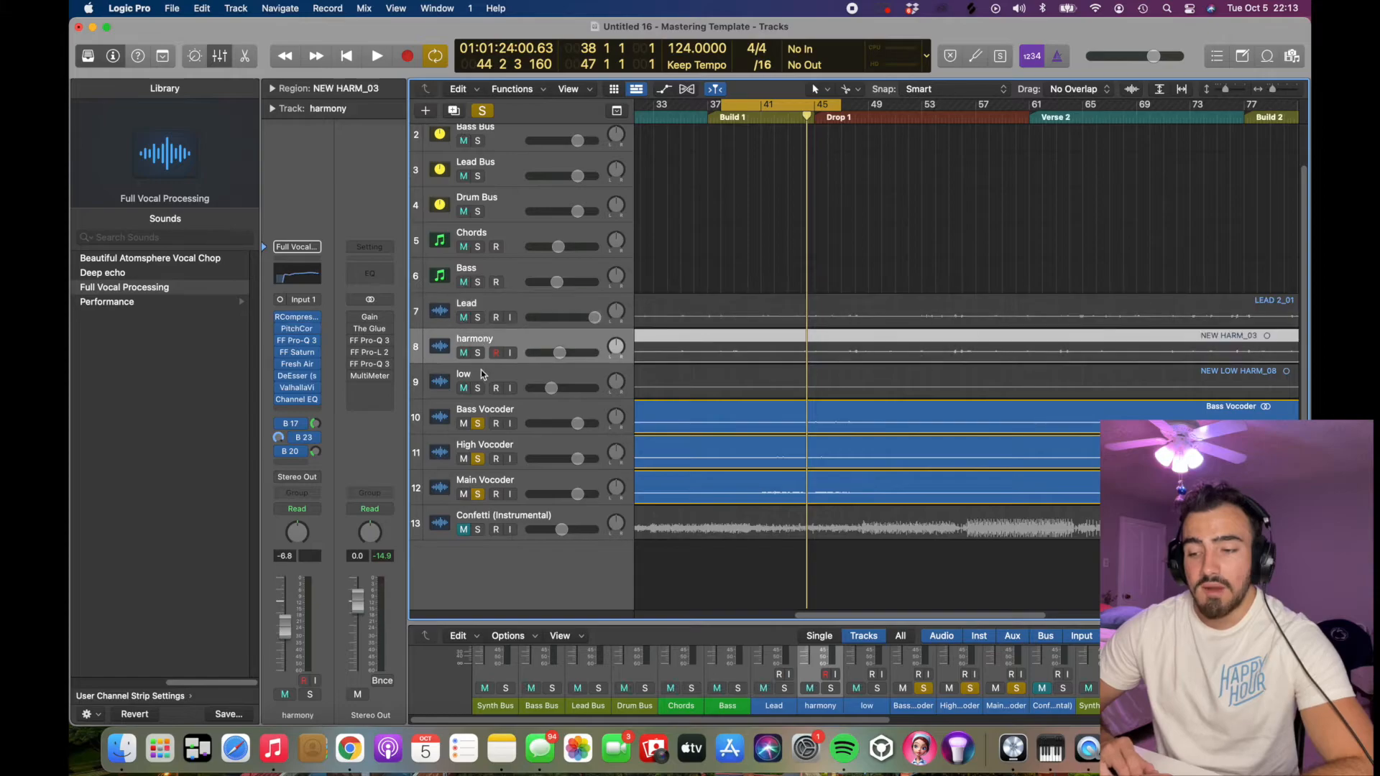
{"action": "left_click", "coordinate": [483, 376]}
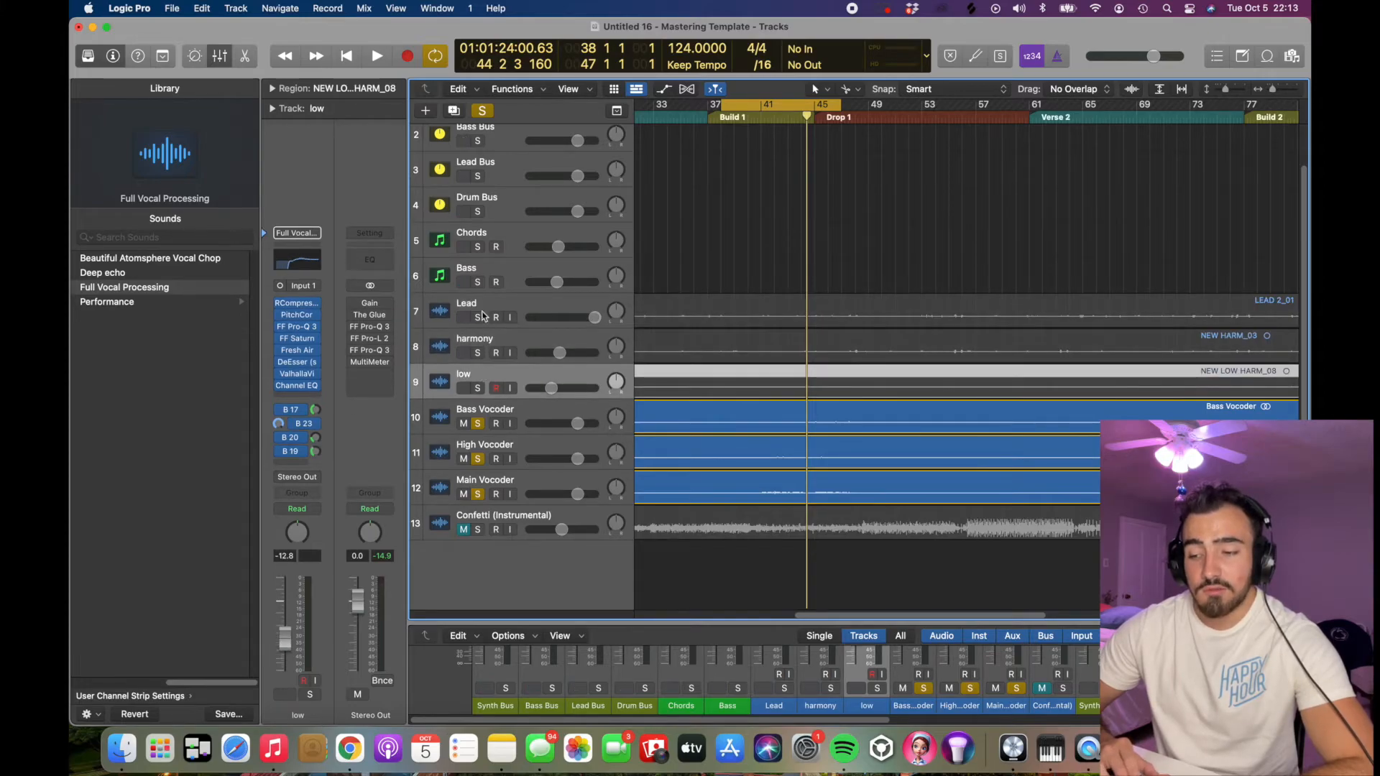
{"action": "left_click", "coordinate": [479, 411]}
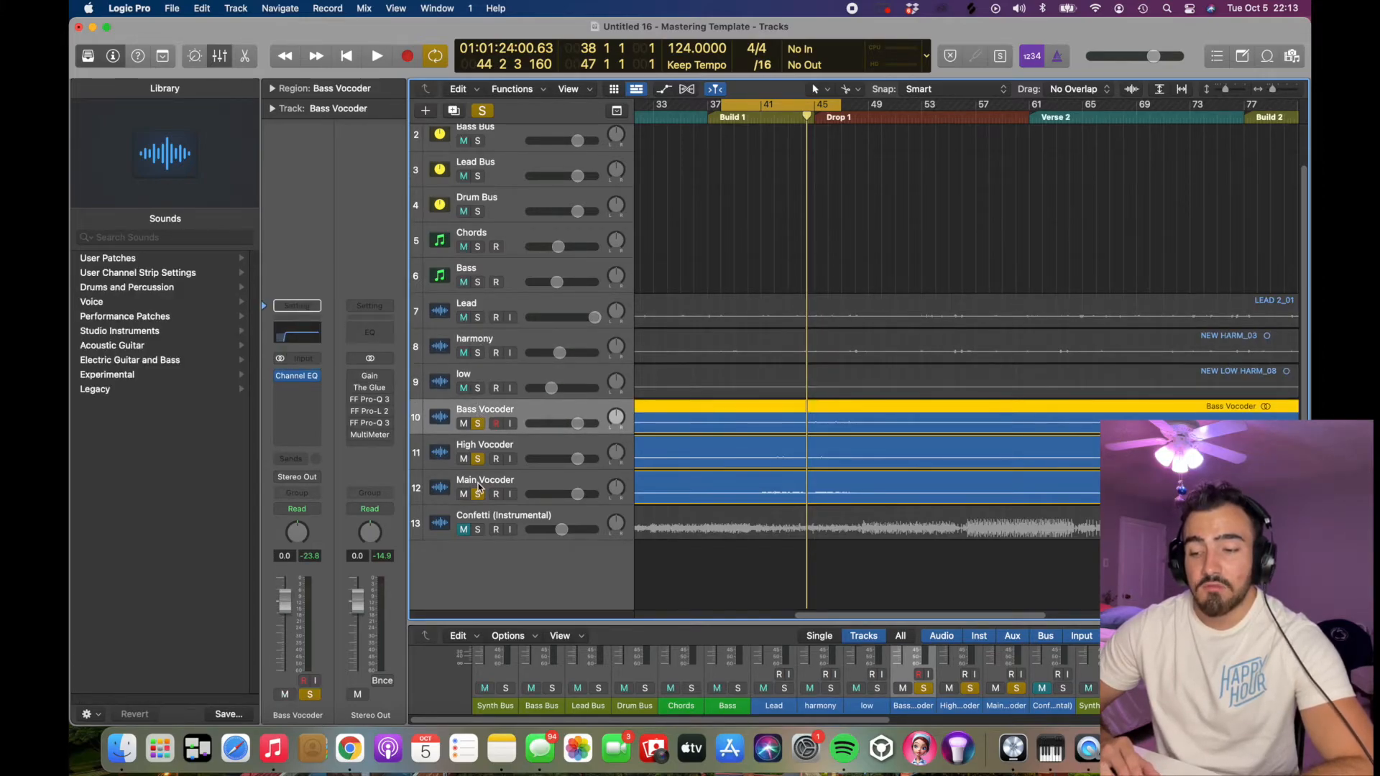
{"action": "left_click", "coordinate": [483, 447]}
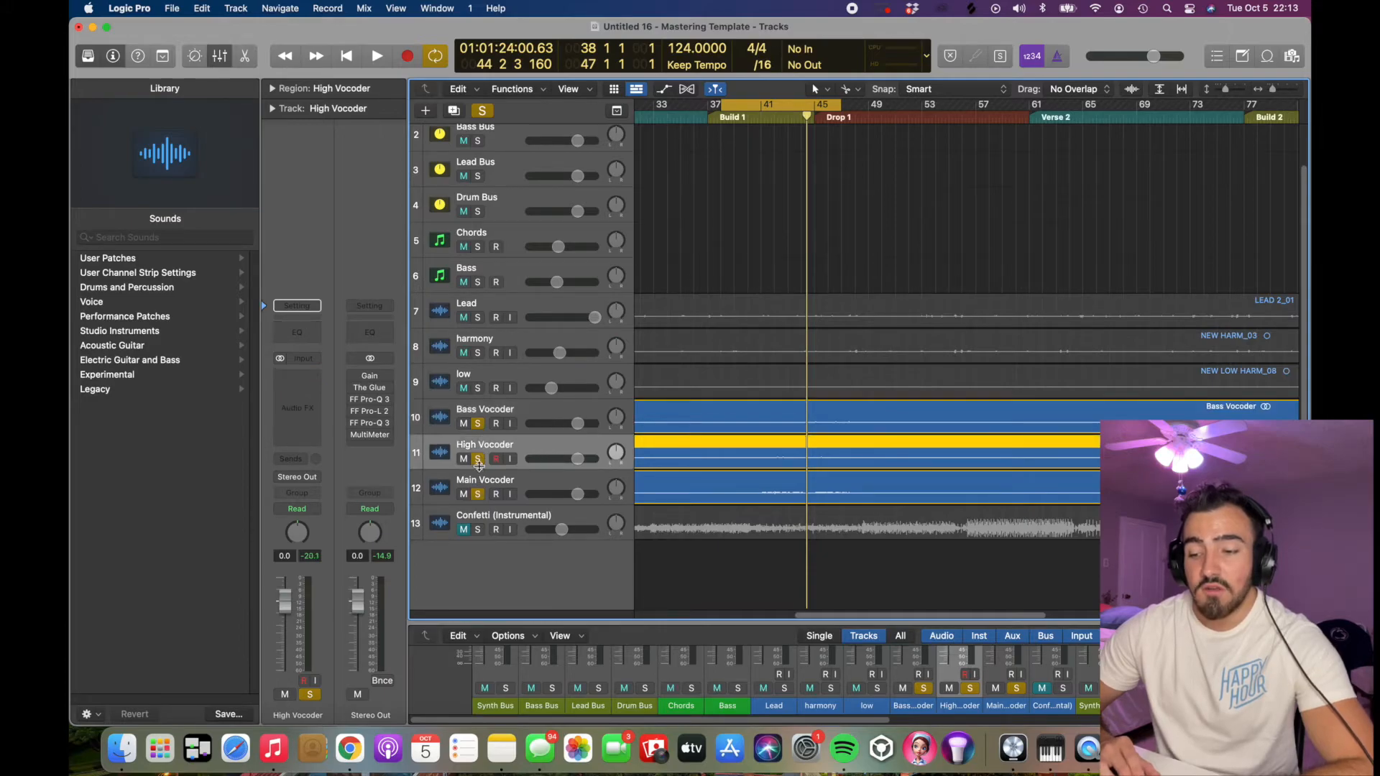
{"action": "left_click", "coordinate": [480, 480]}
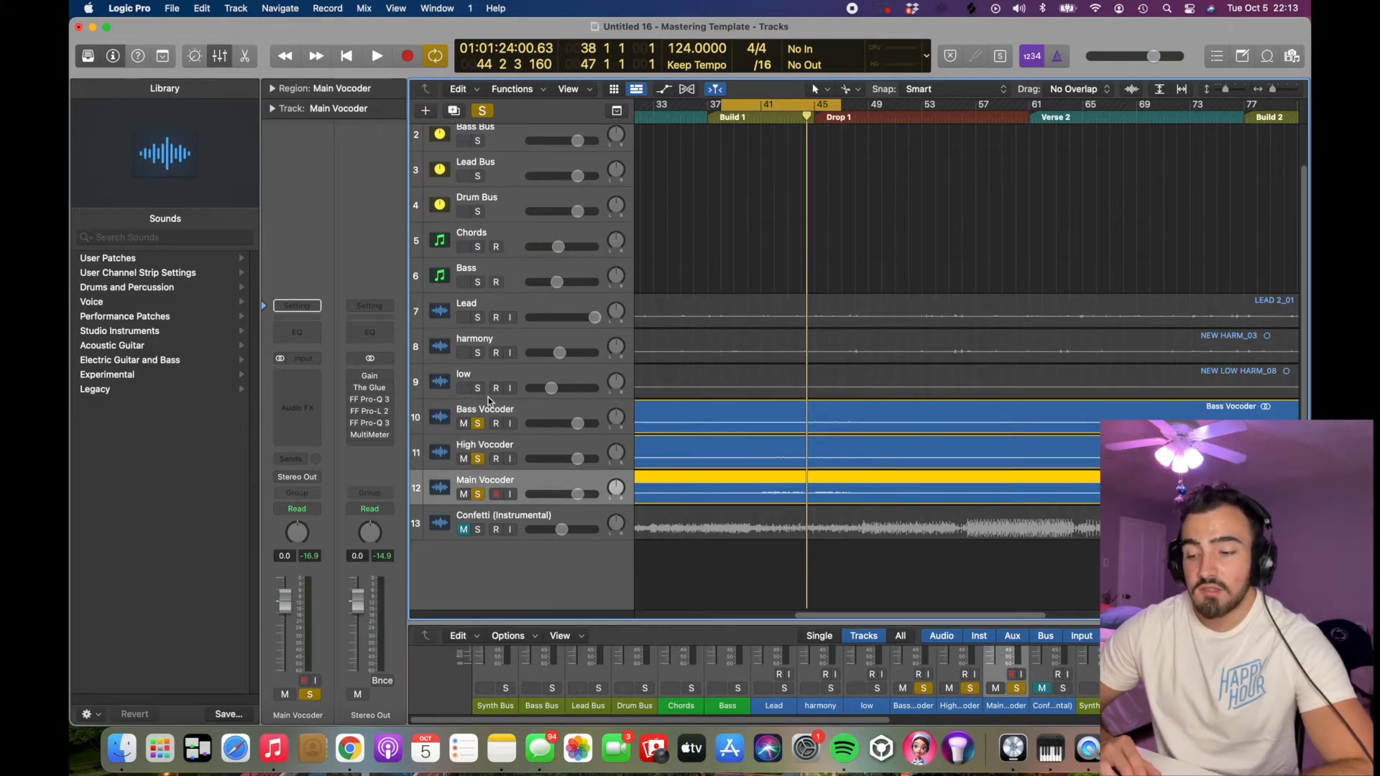
Step: Solo the low, harmony and Lead tracks with the three vocoders and play from Build 1 into Drop 1, turning cycle mode off
{"action": "left_click_drag", "start_coordinate": [478, 389], "coordinate": [477, 322]}
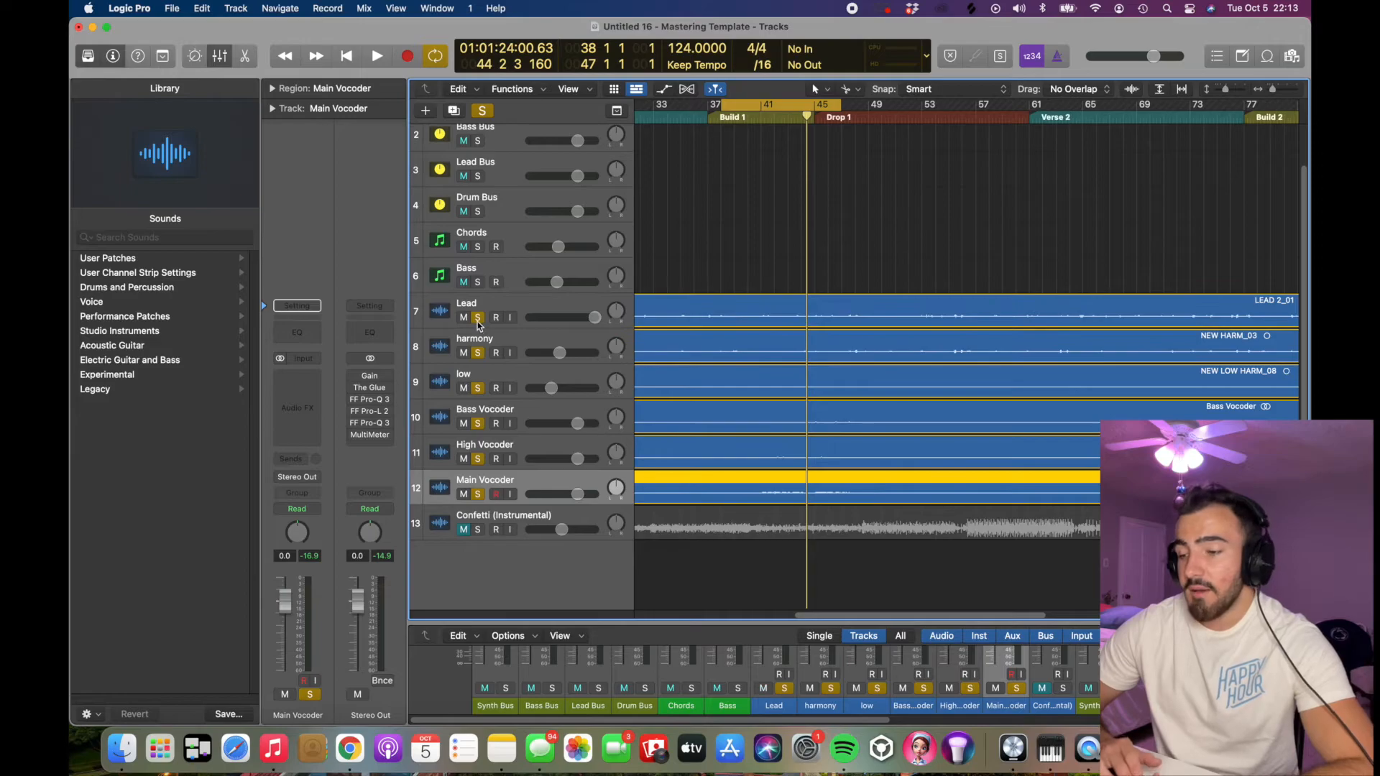
{"action": "key", "text": "space"}
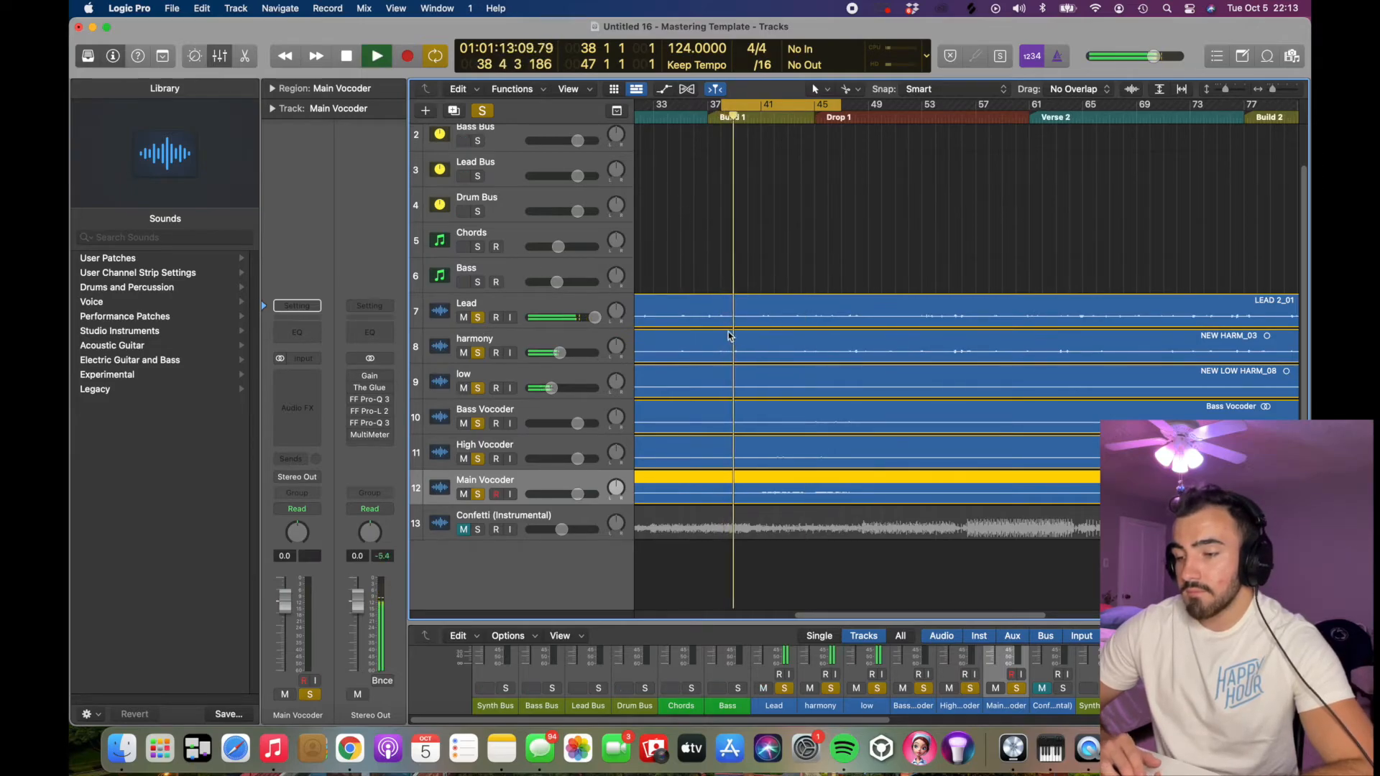
{"action": "key", "text": "space"}
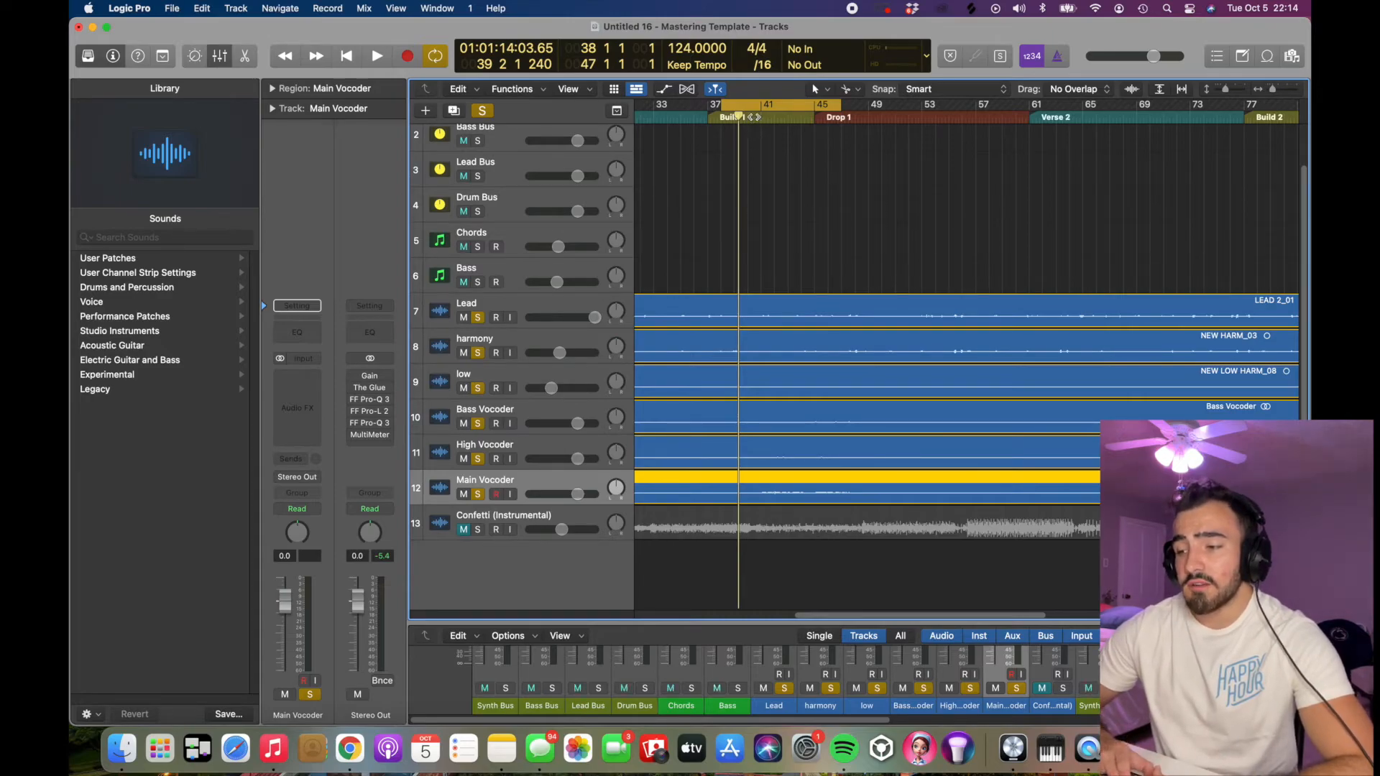
{"action": "key", "text": "space"}
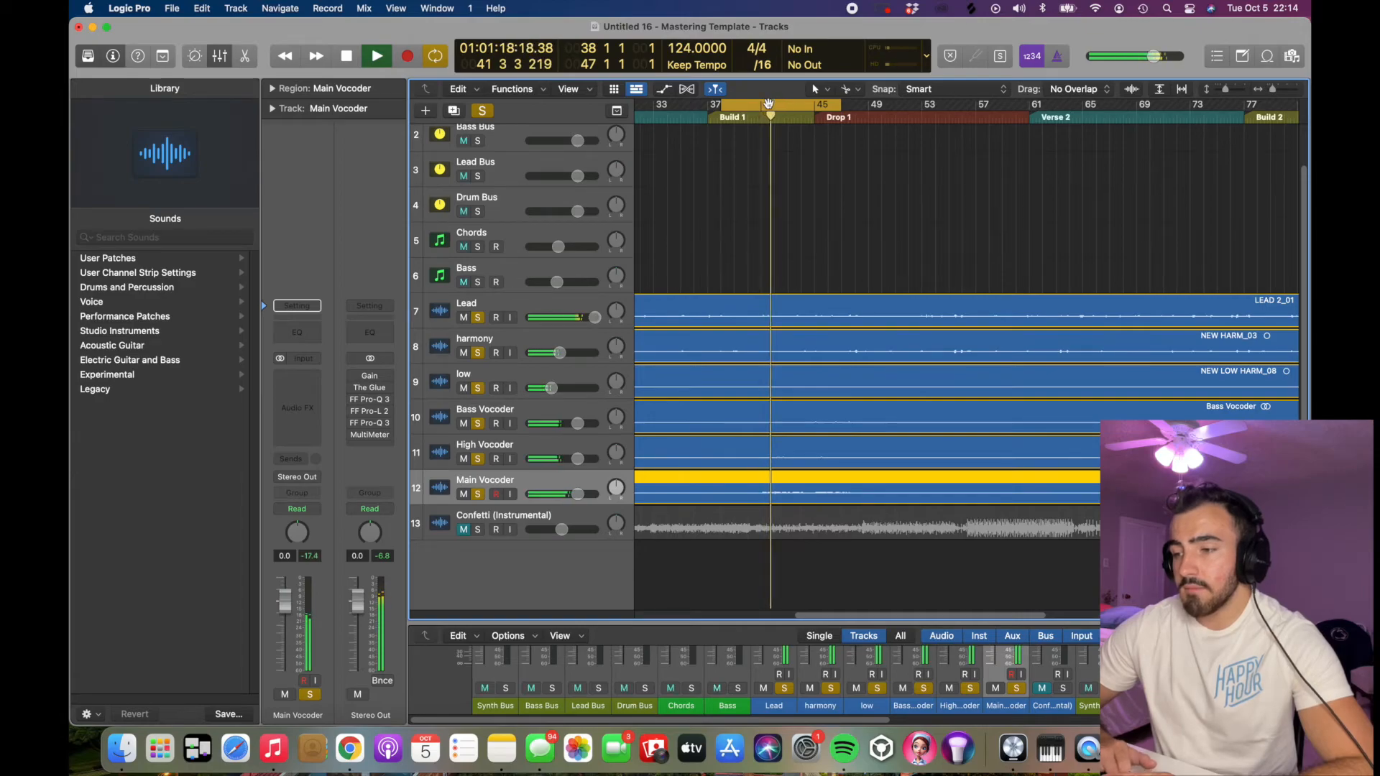
{"action": "left_click", "coordinate": [768, 105]}
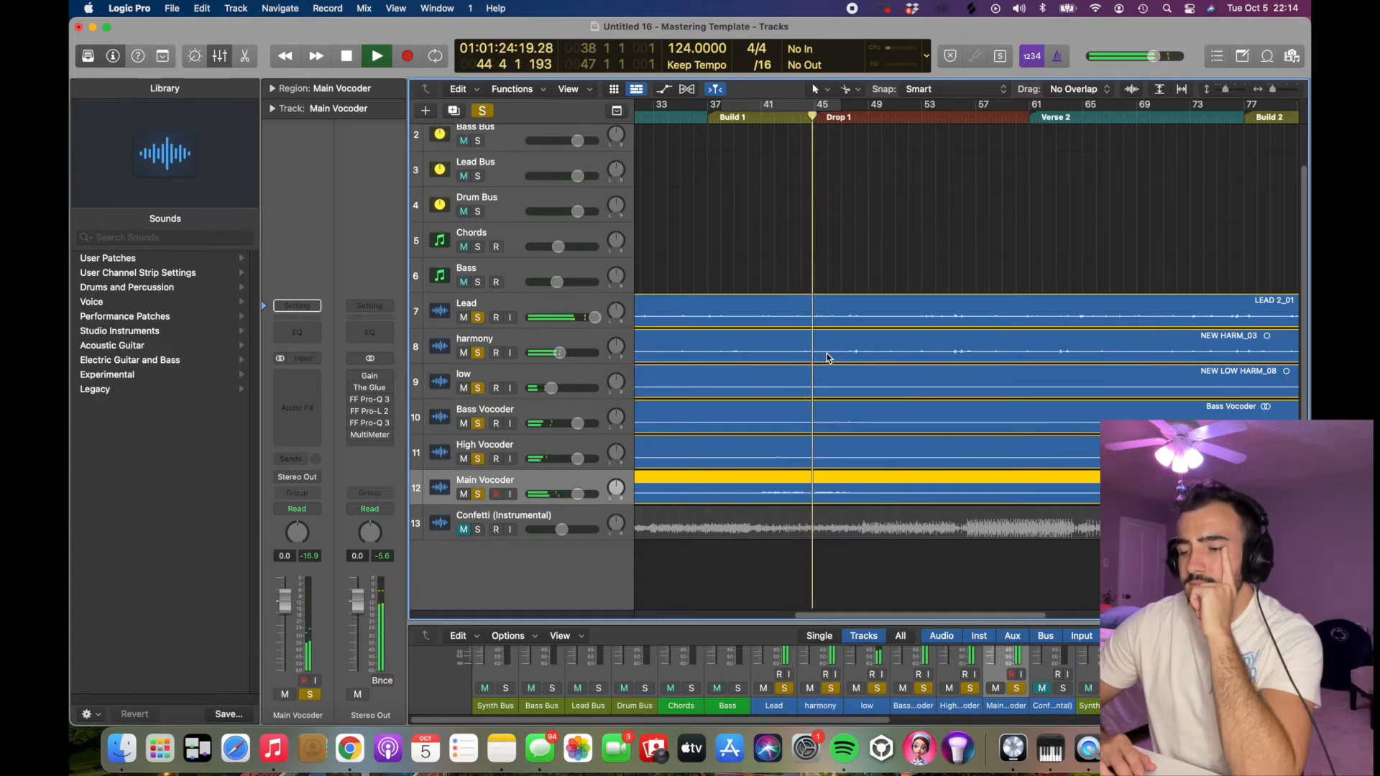
{"action": "scroll", "coordinate": [827, 357], "scroll_direction": "right", "scroll_amount": 1}
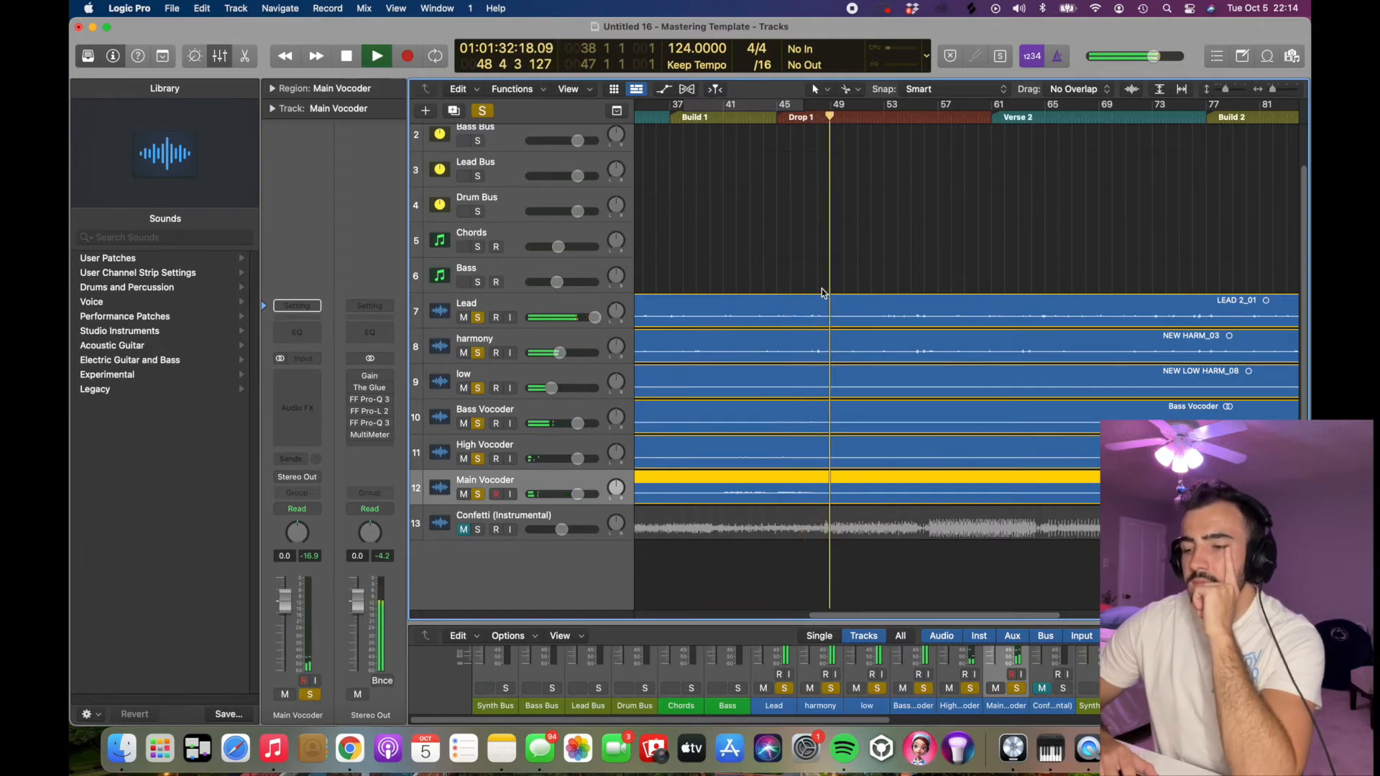
{"action": "key", "text": "space"}
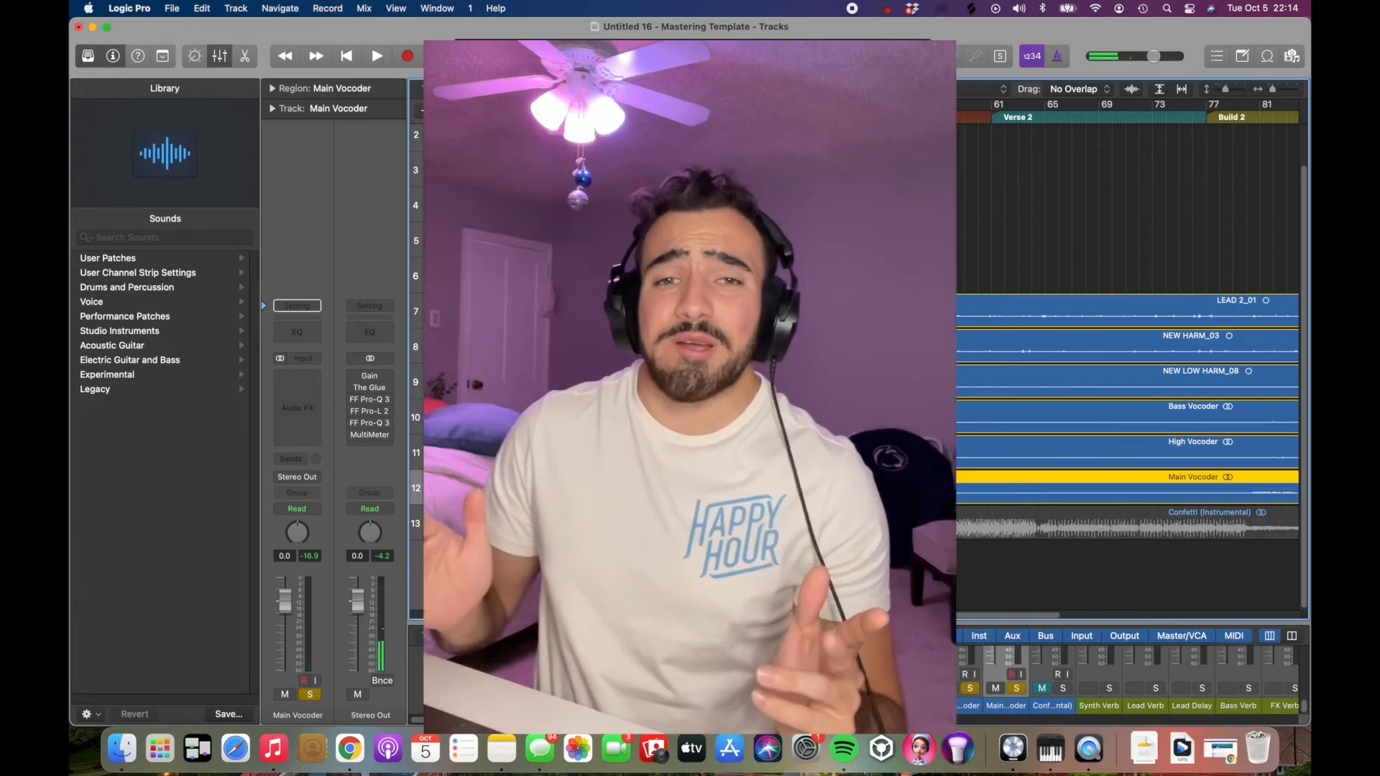